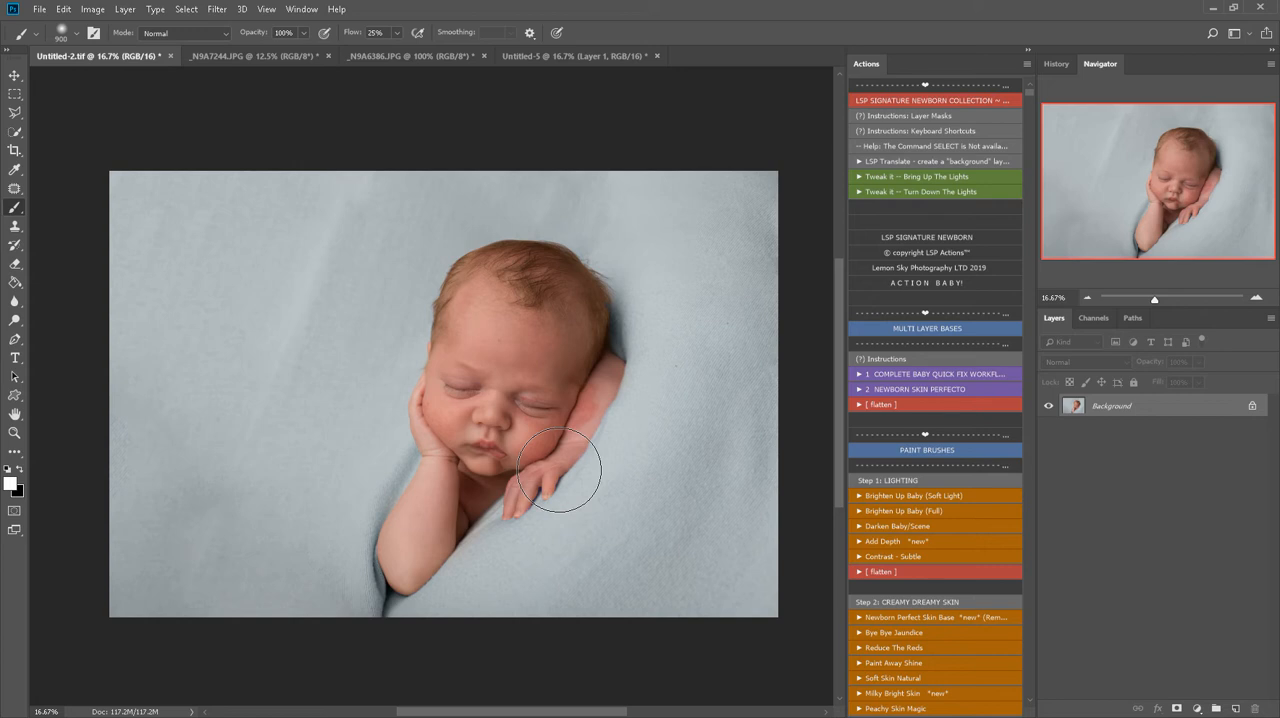
Examine the baby's face, cheeks, hands and arms up close for redness, blemishes and uneven skin tone
key(z)
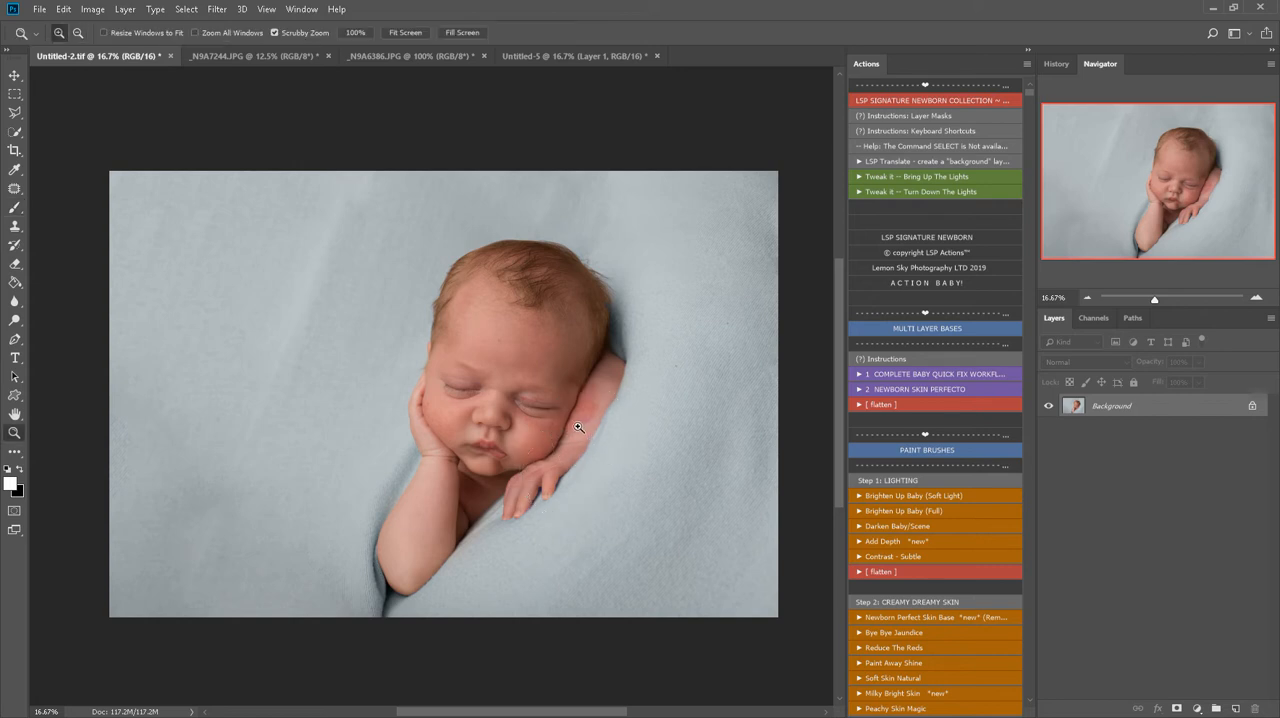
click(578, 427)
key(alt)
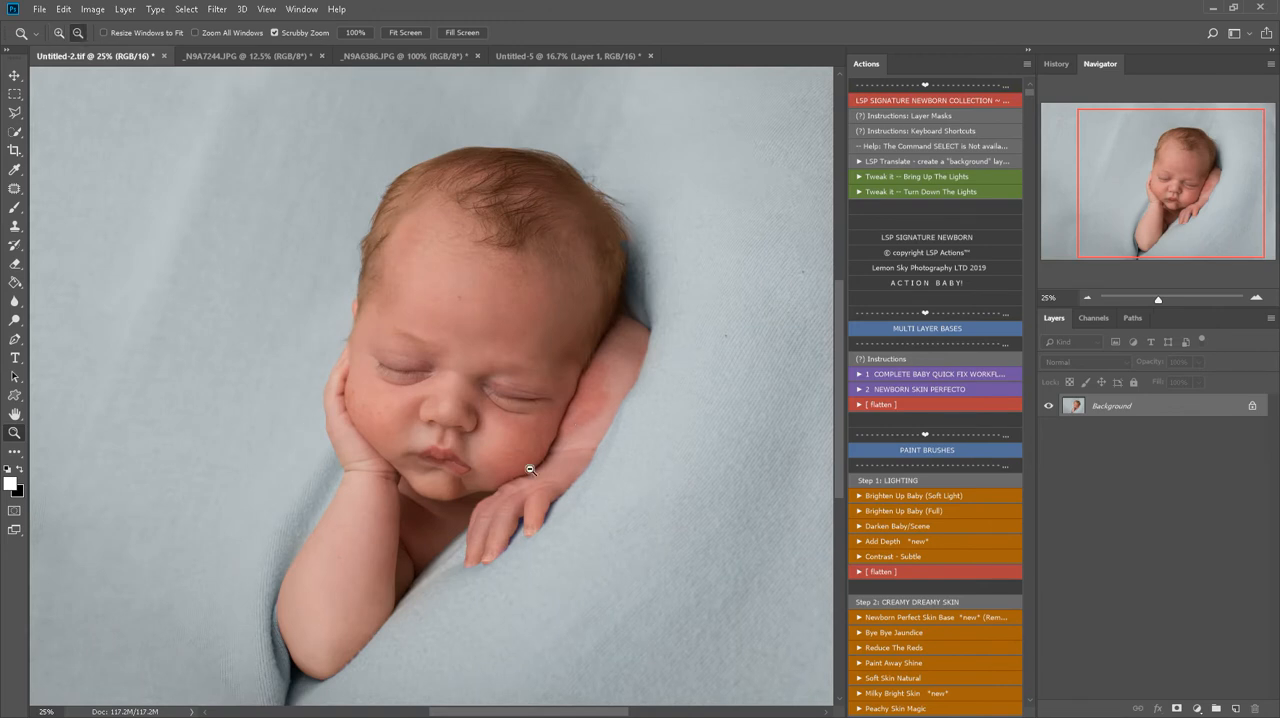
scroll(530, 469, down, 3)
key(b)
alt+click(402, 314)
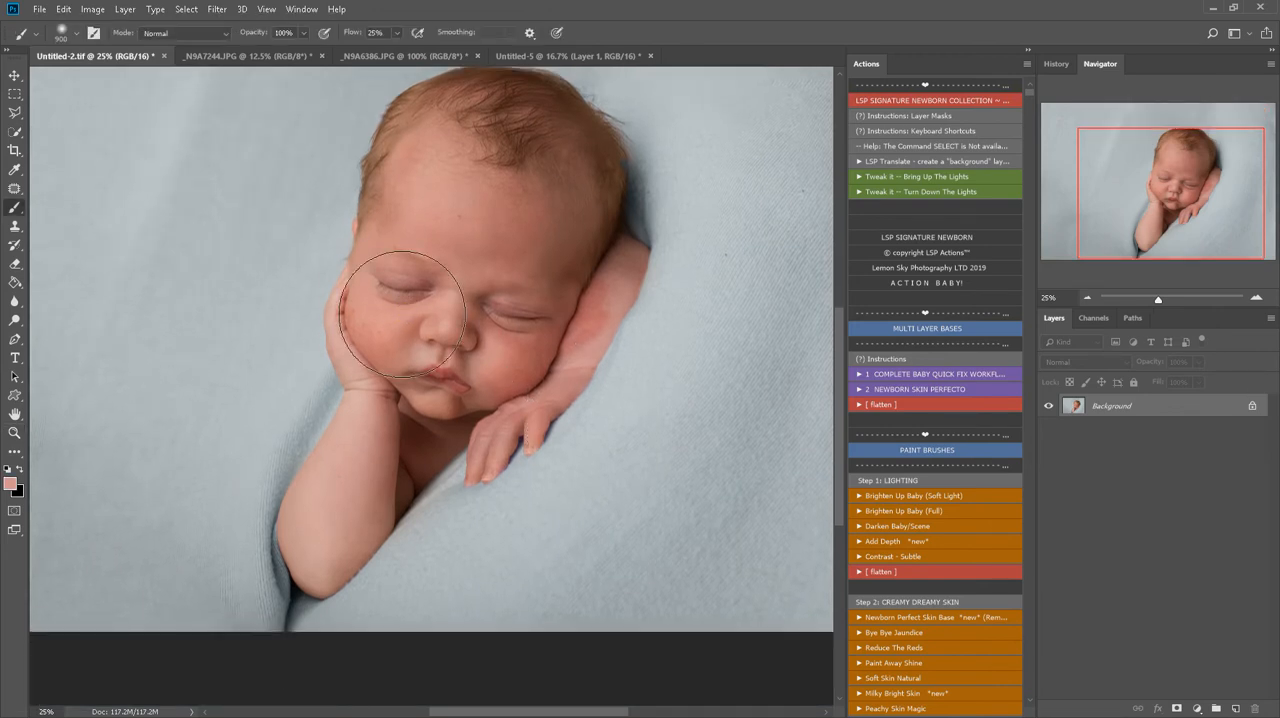
key(z)
click(402, 314)
key(d)
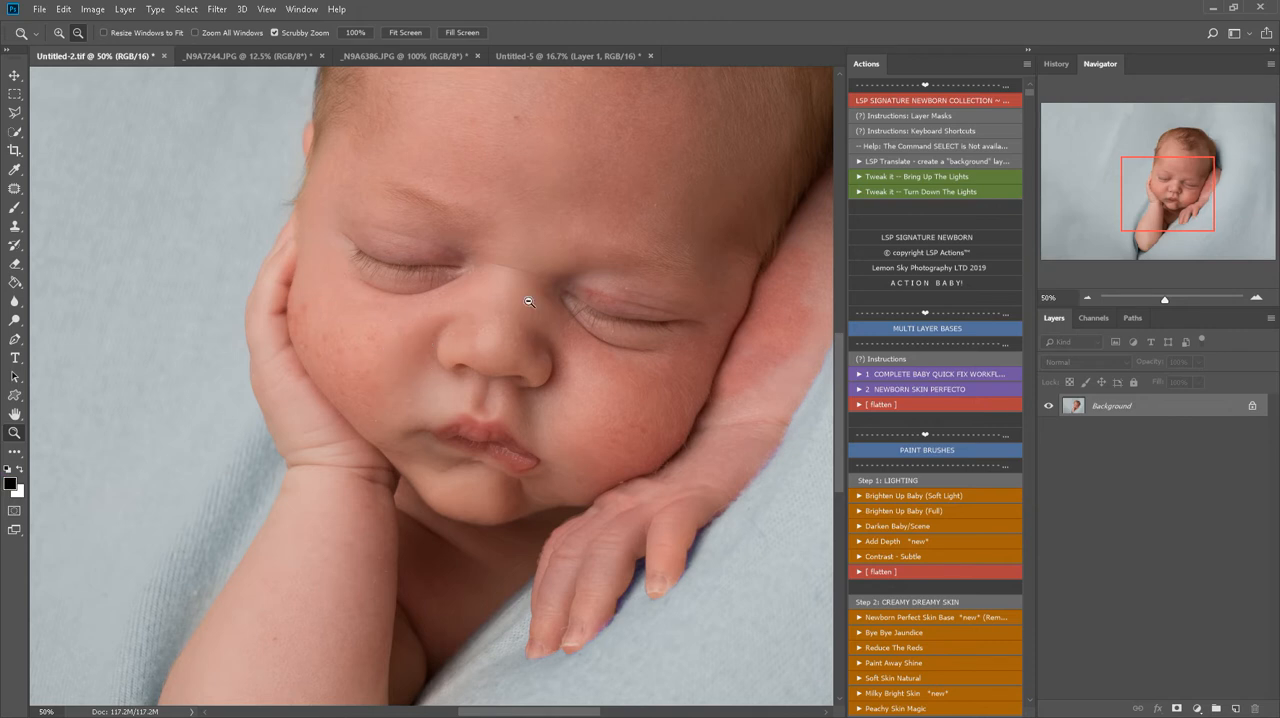
scroll(543, 291, down, 3)
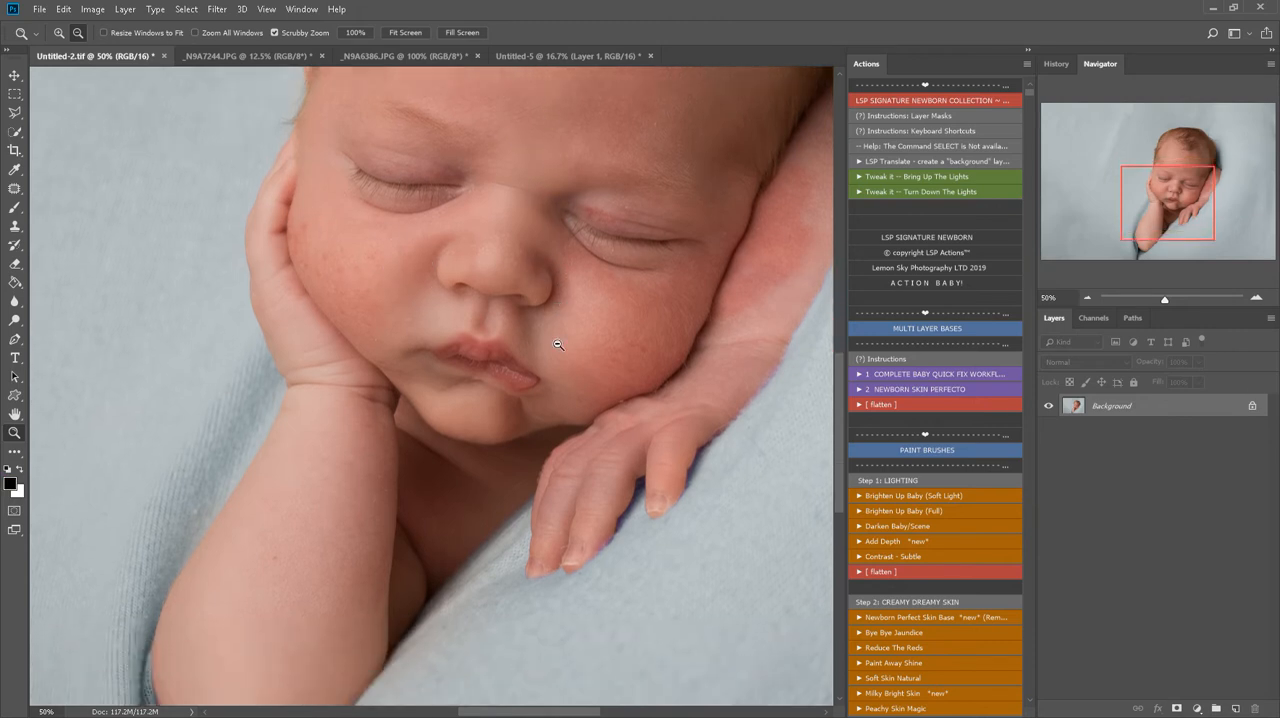
alt+click(558, 345)
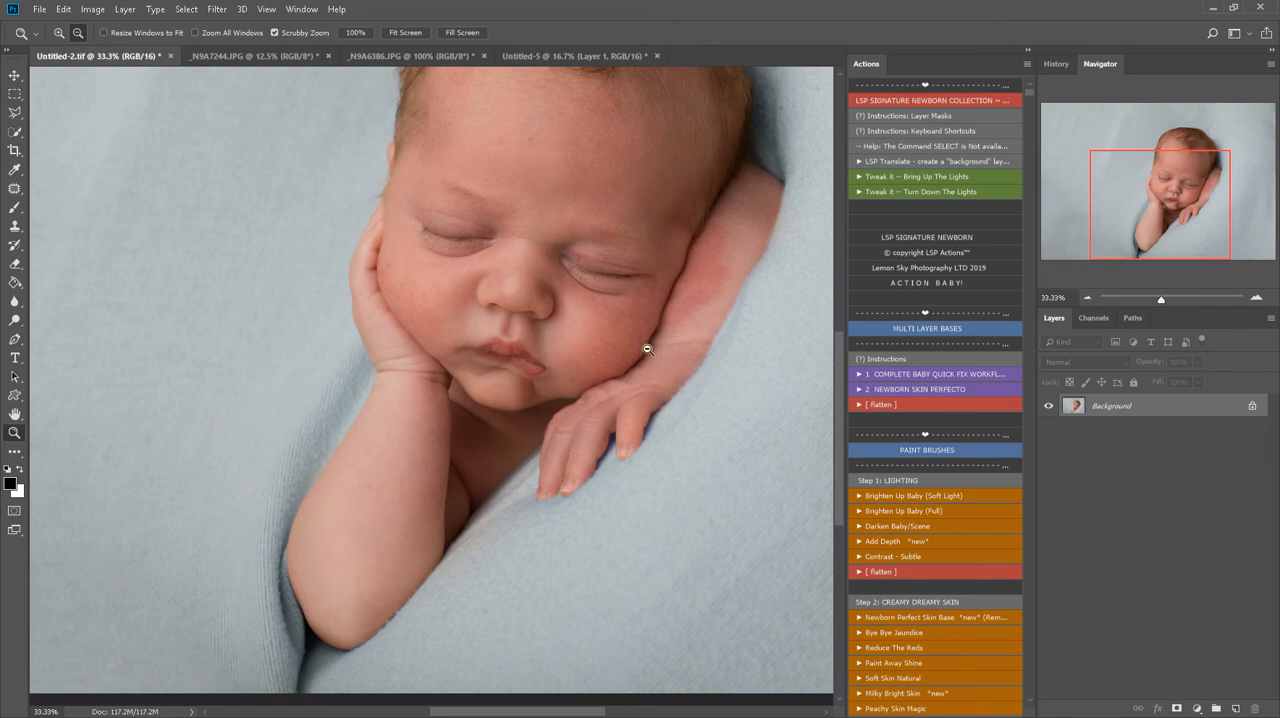
scroll(634, 375, up, 2)
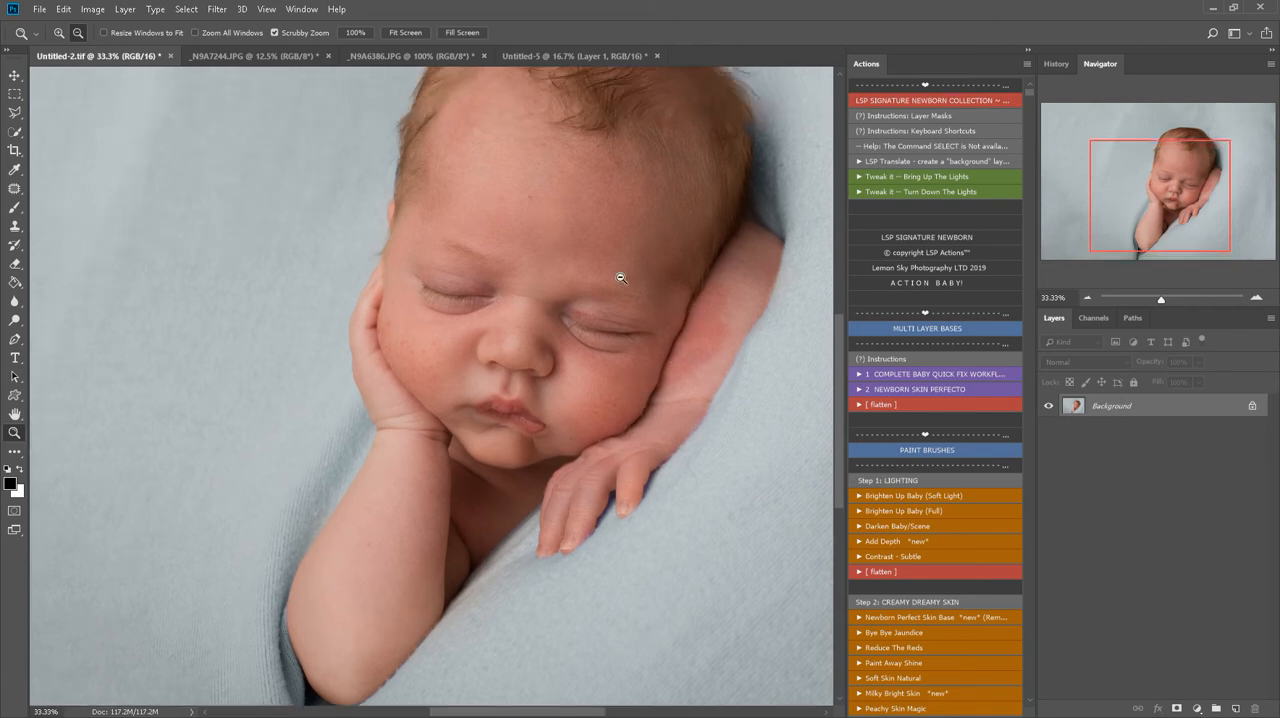
scroll(623, 450, up, 2)
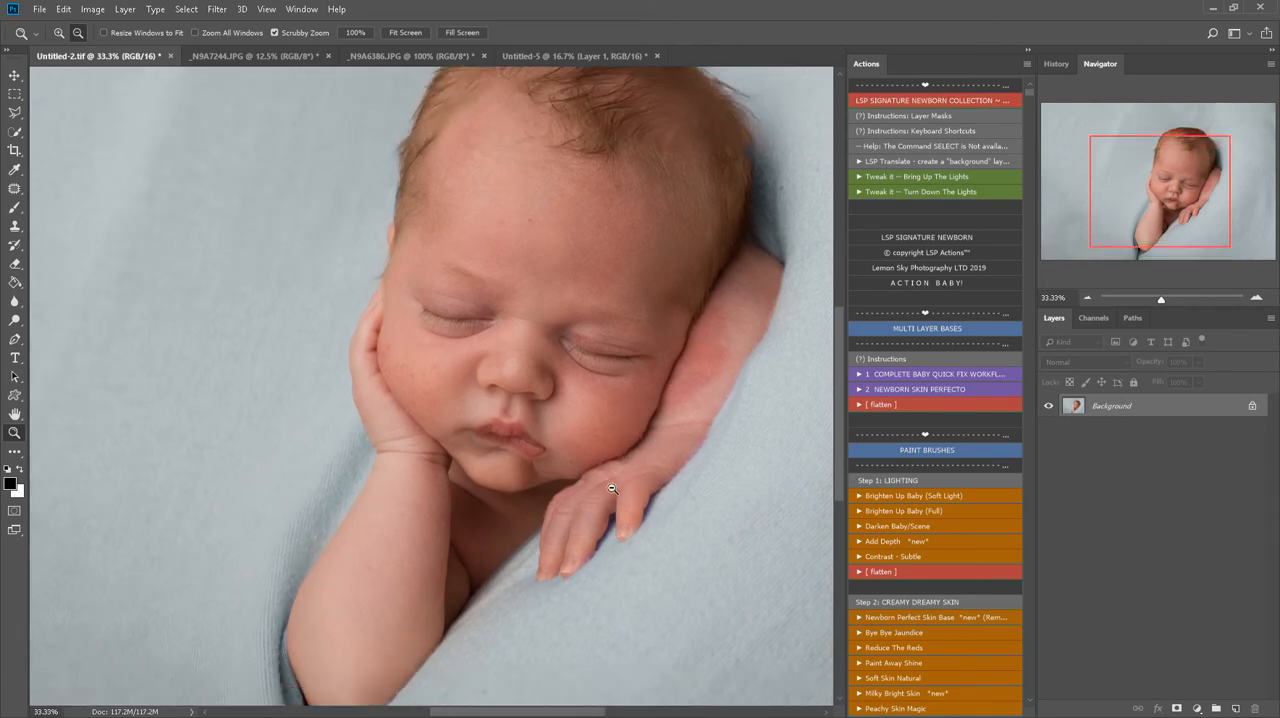
key(space)
drag(586, 357, 514, 400)
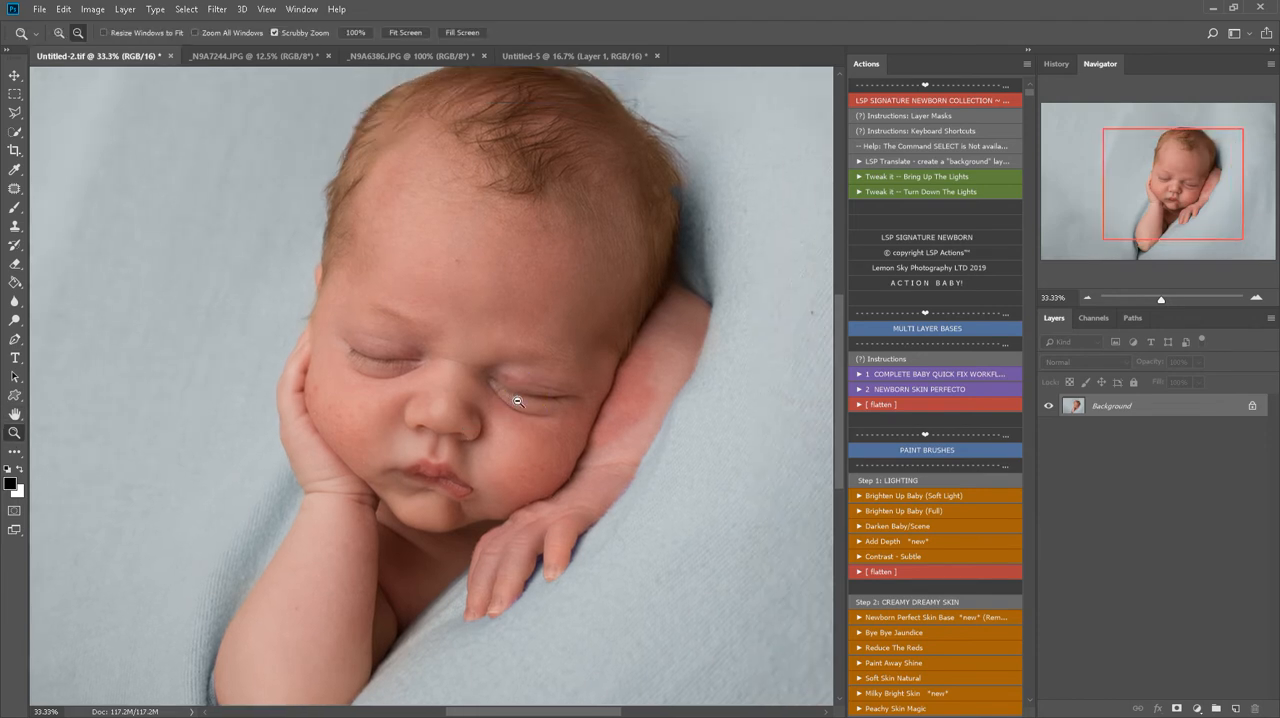
Run the Brighten Up Baby action and paint white on its mask over the baby's skin with a 1500 px brush at 25% flow
key(x)
key(b)
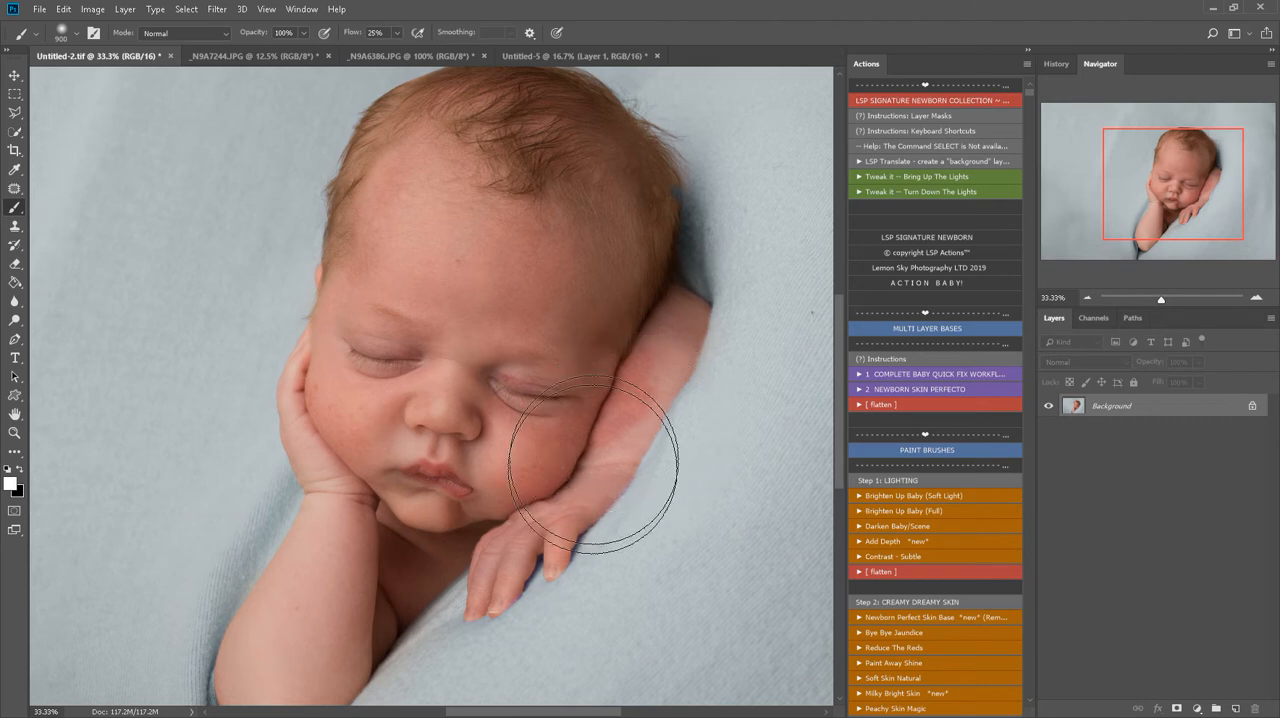
key(bracketleft)
key(bracketleft)
key(bracketleft)
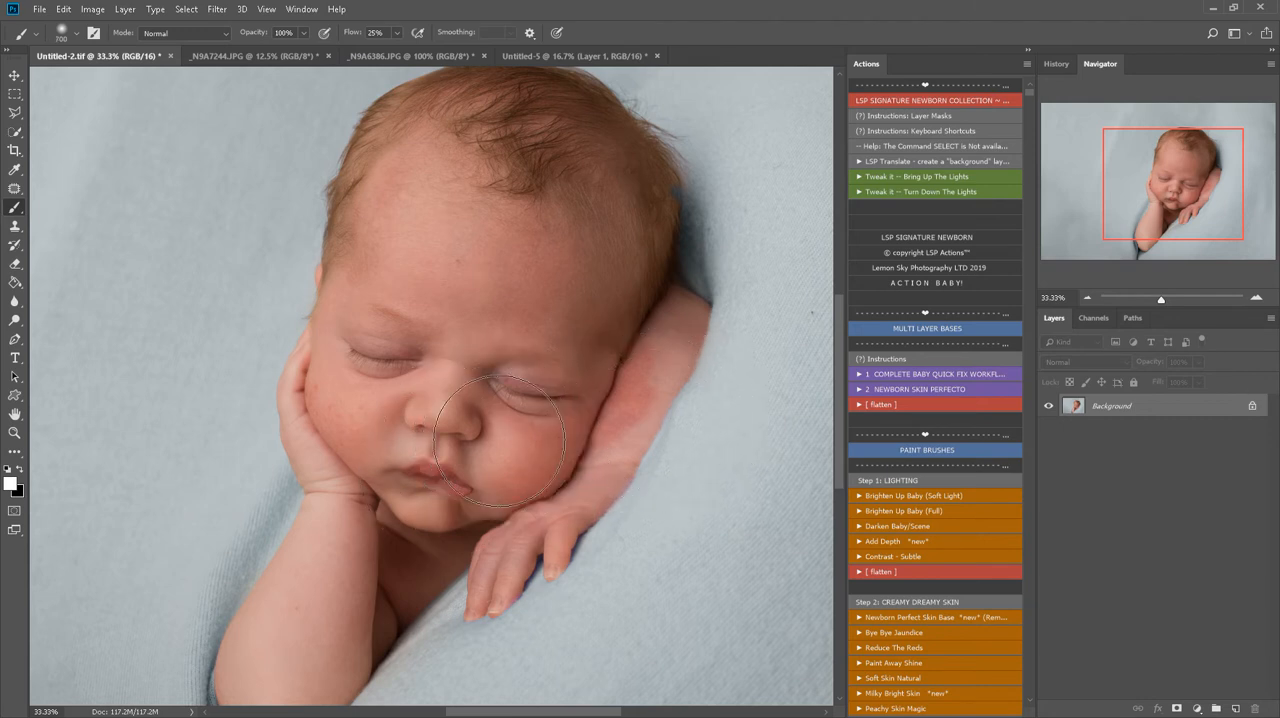
scroll(609, 513, down, 2)
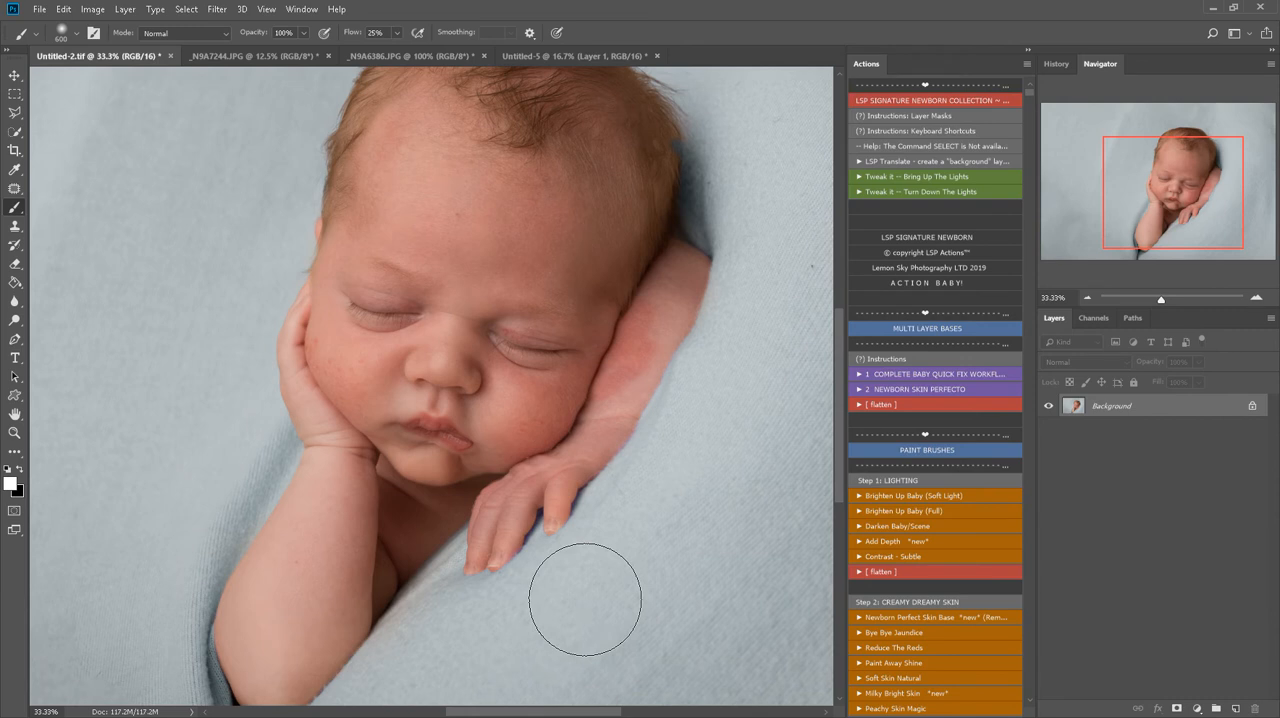
scroll(592, 608, down, 2)
scroll(587, 607, up, 3)
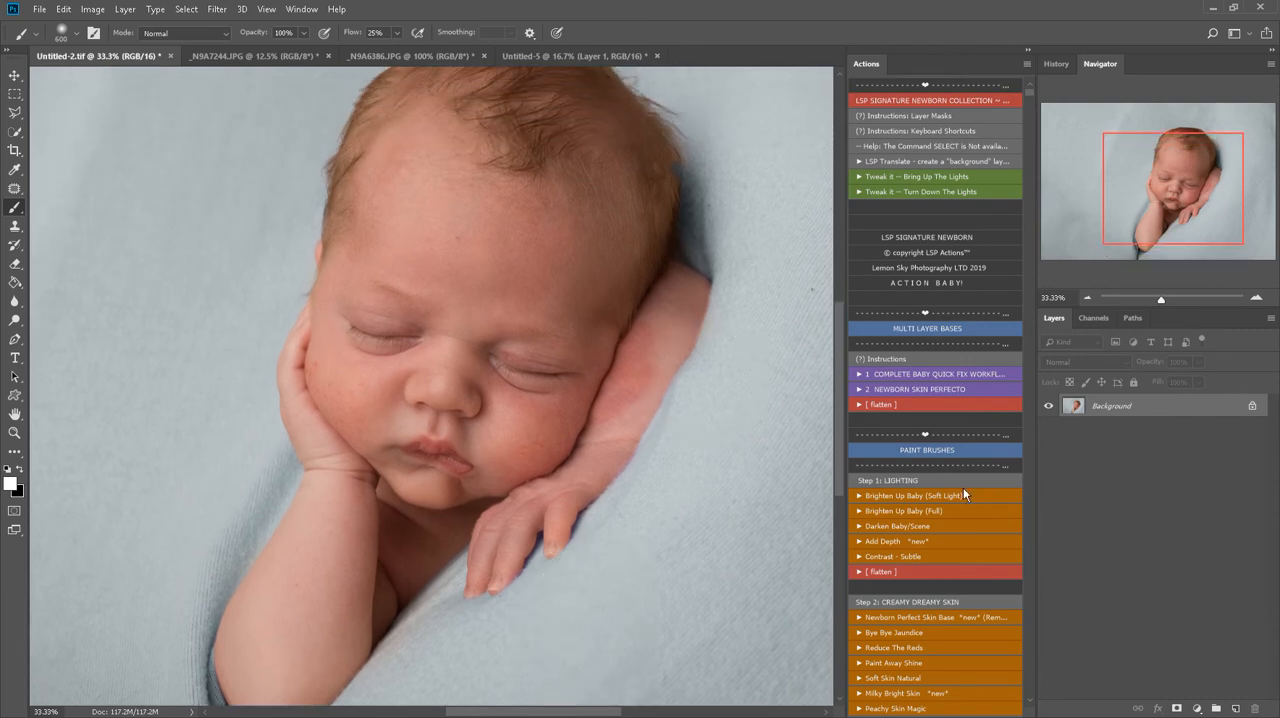
scroll(913, 496, down, 3)
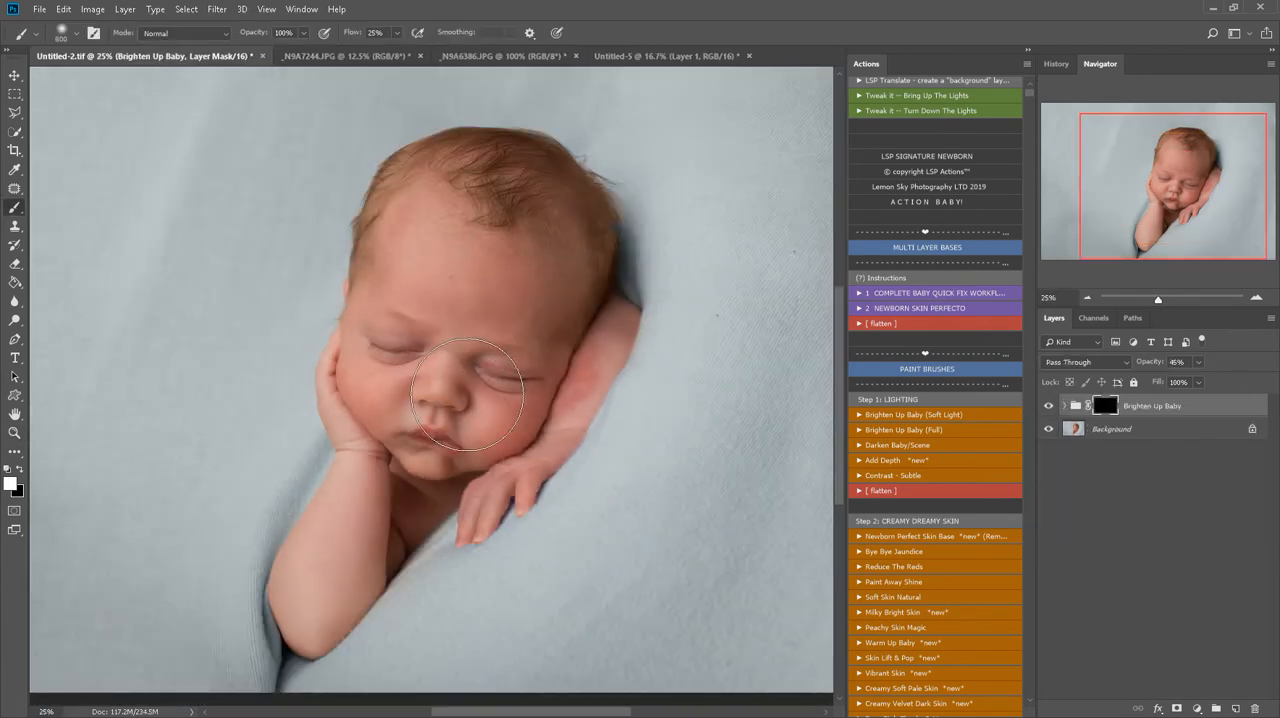
key(])
click(462, 354)
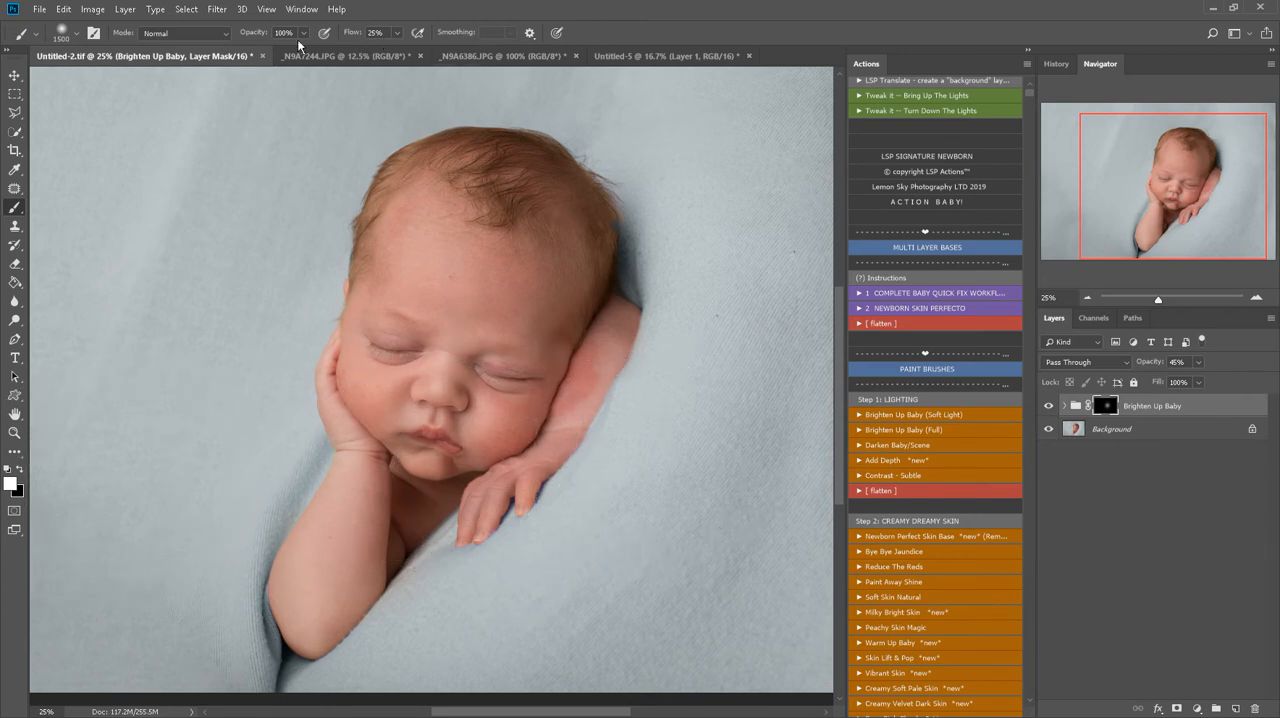
right_click(505, 235)
click(217, 278)
Run the Contrast - Subtle action and toggle its last change to compare the effect
scroll(945, 478, down, 1)
click(915, 452)
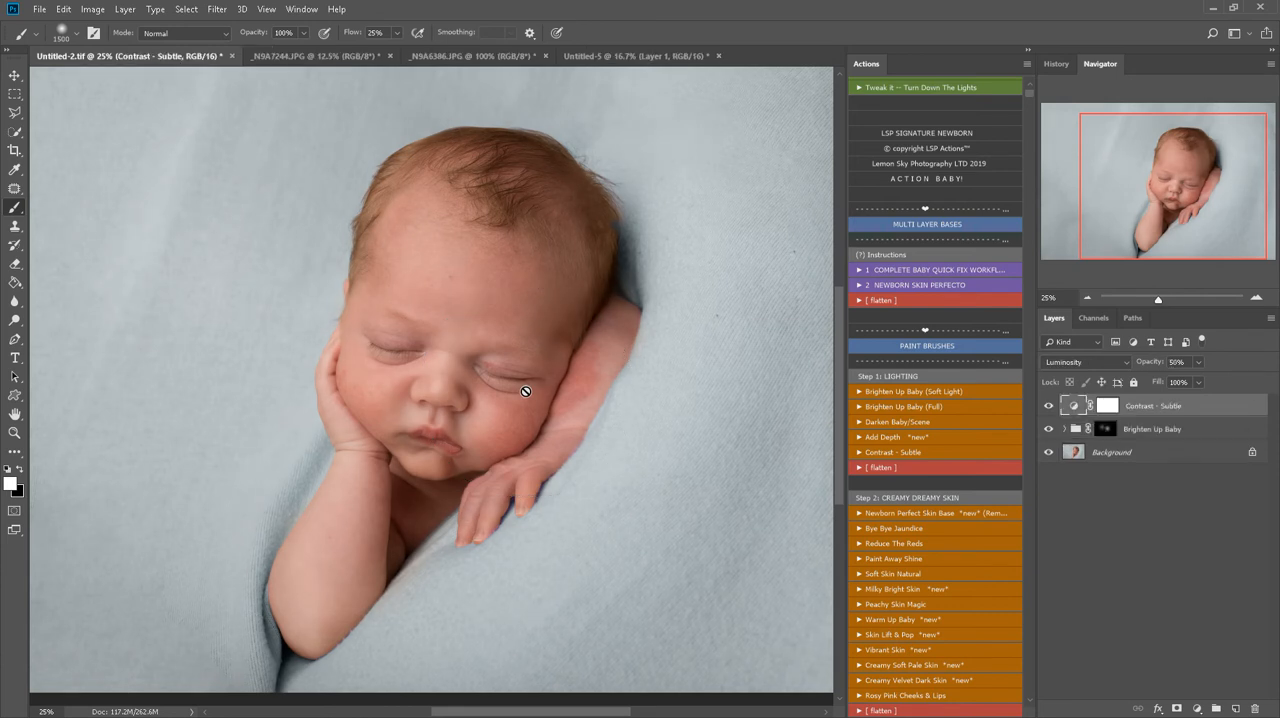
key(ctrl+z)
key(ctrl+z)
key(ctrl+z)
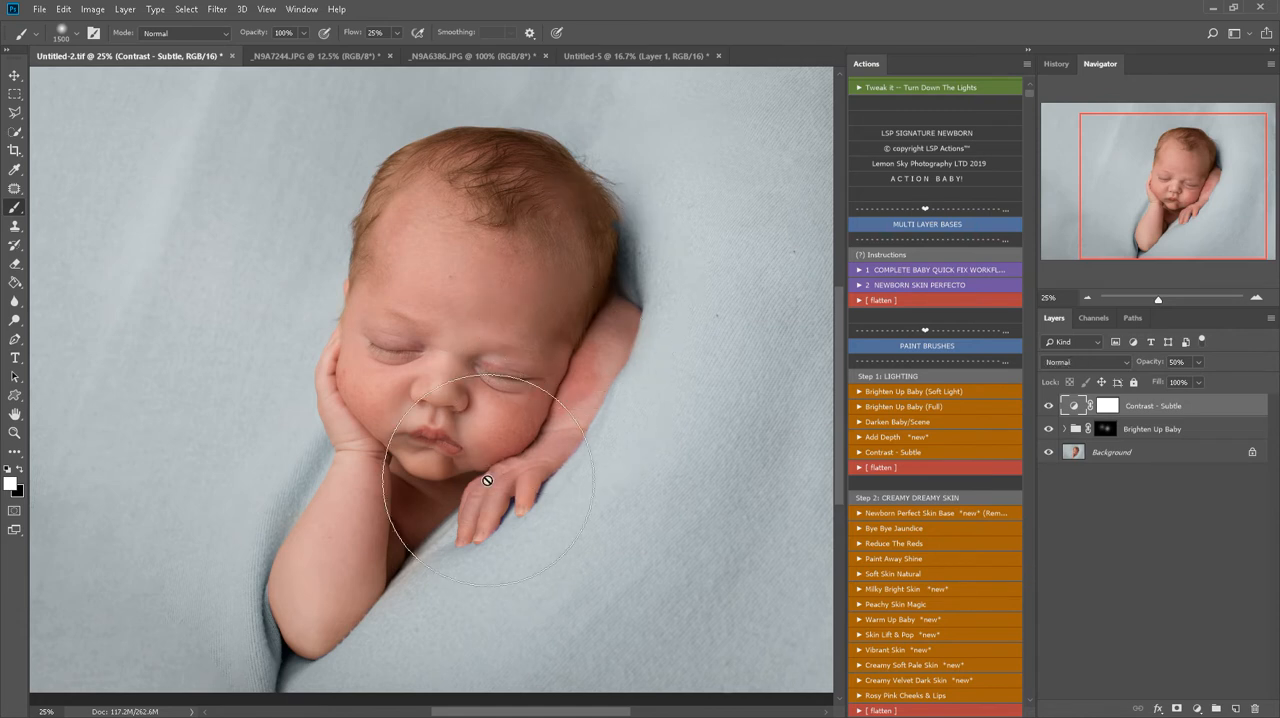
Run the Add Depth action, paint its mask white along the baby's shadowed edges with a 600 px brush, and compare before and after
key(bracketleft)
key(bracketleft)
key(bracketleft)
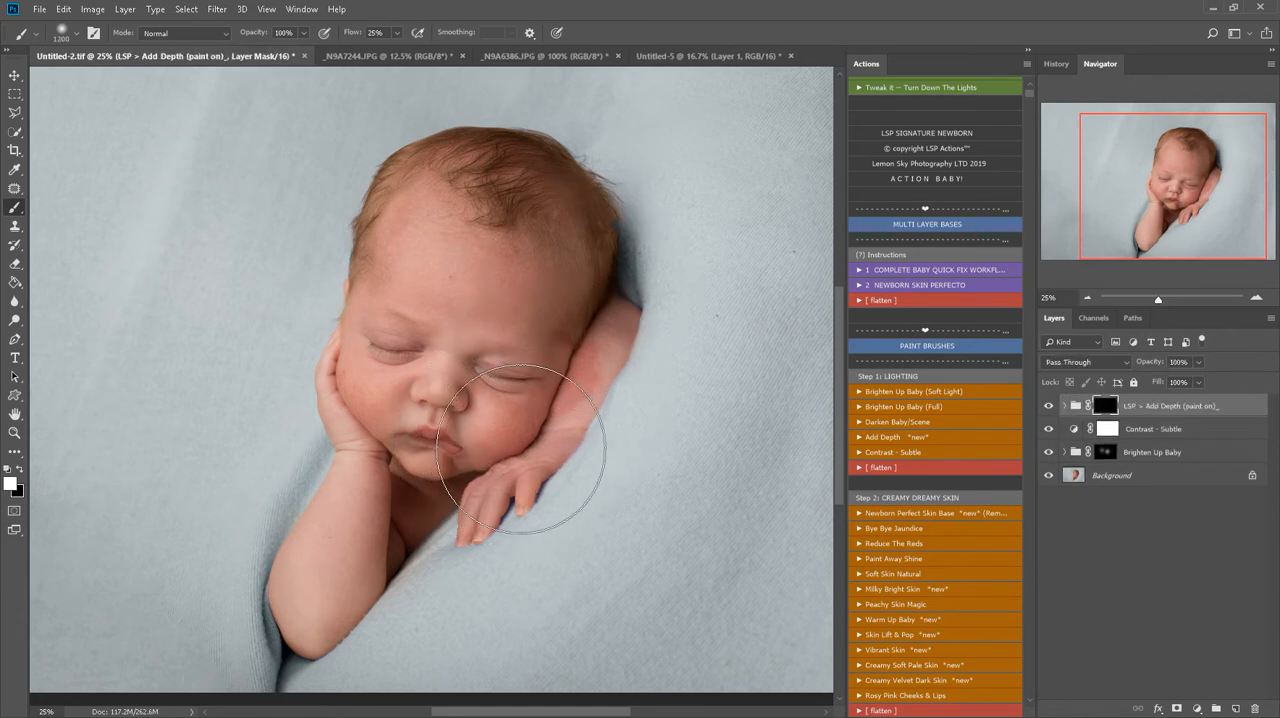
key(bracketleft)
key(bracketleft)
key(bracketleft)
key(bracketleft)
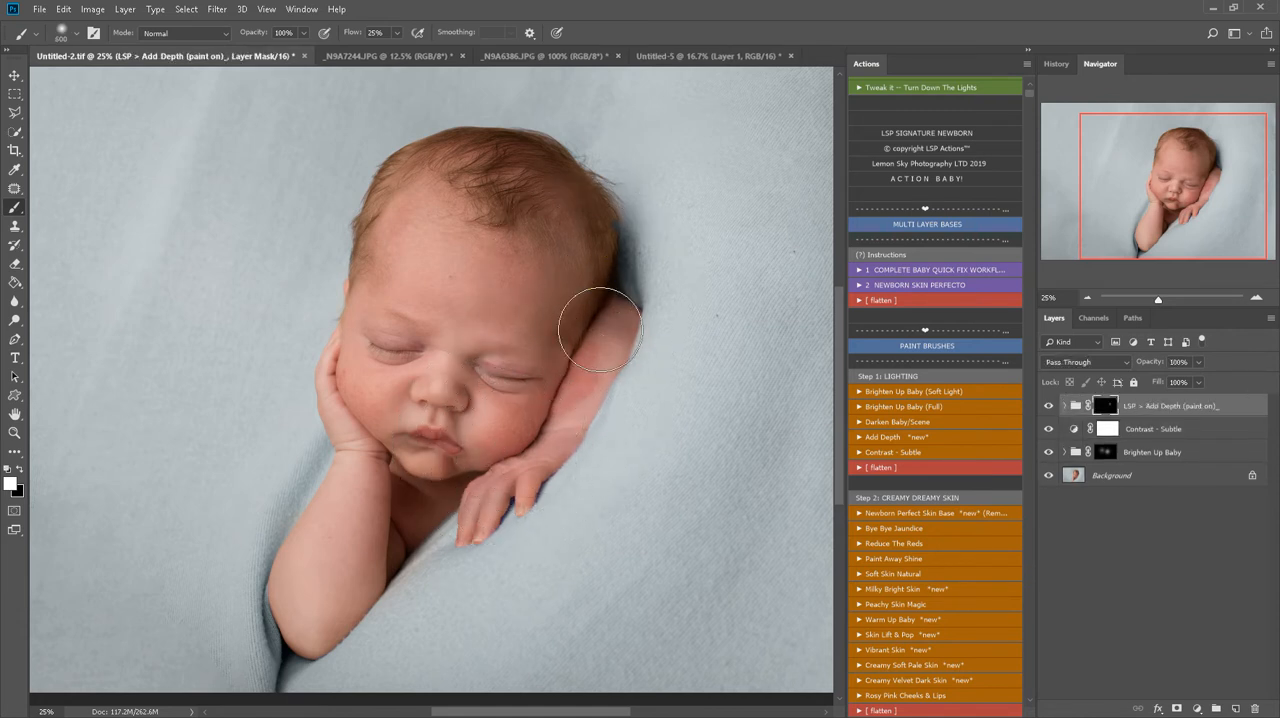
mouse_move(600, 329)
mouse_down()
mouse_move(545, 450)
mouse_move(480, 505)
mouse_move(410, 505)
mouse_move(337, 416)
mouse_move(406, 451)
mouse_move(291, 648)
mouse_move(300, 605)
mouse_up()
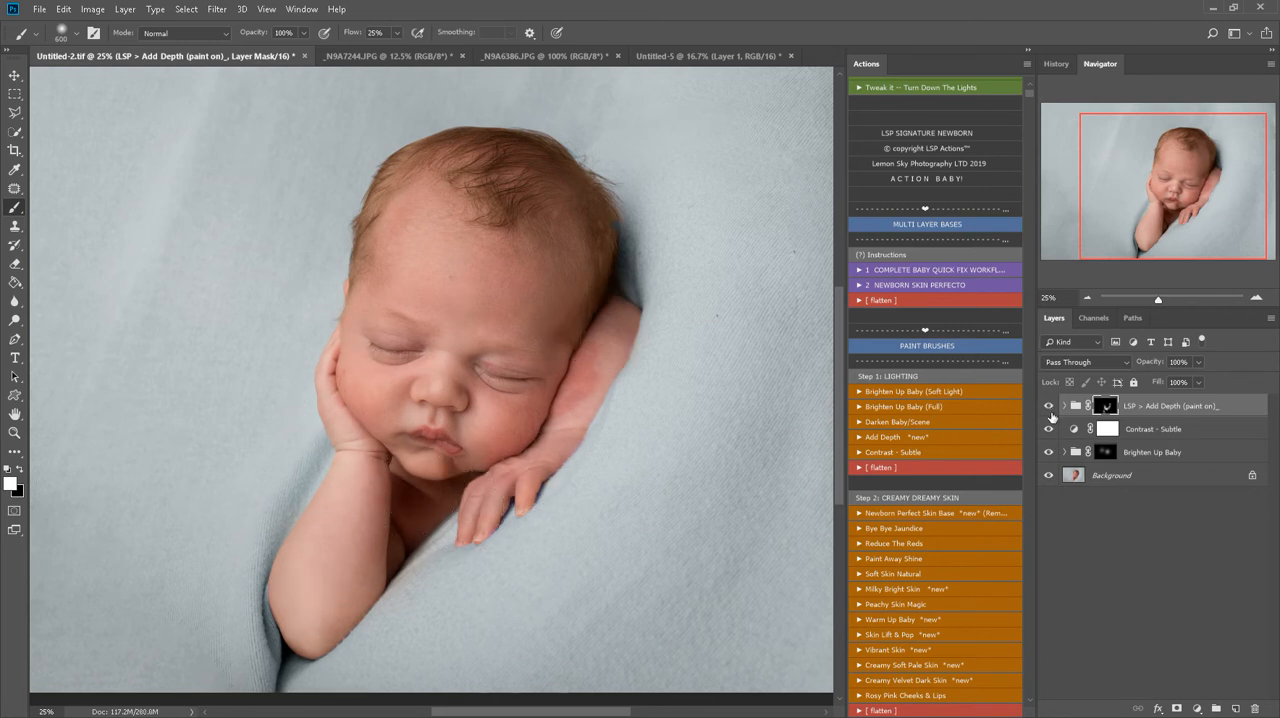
click(1049, 406)
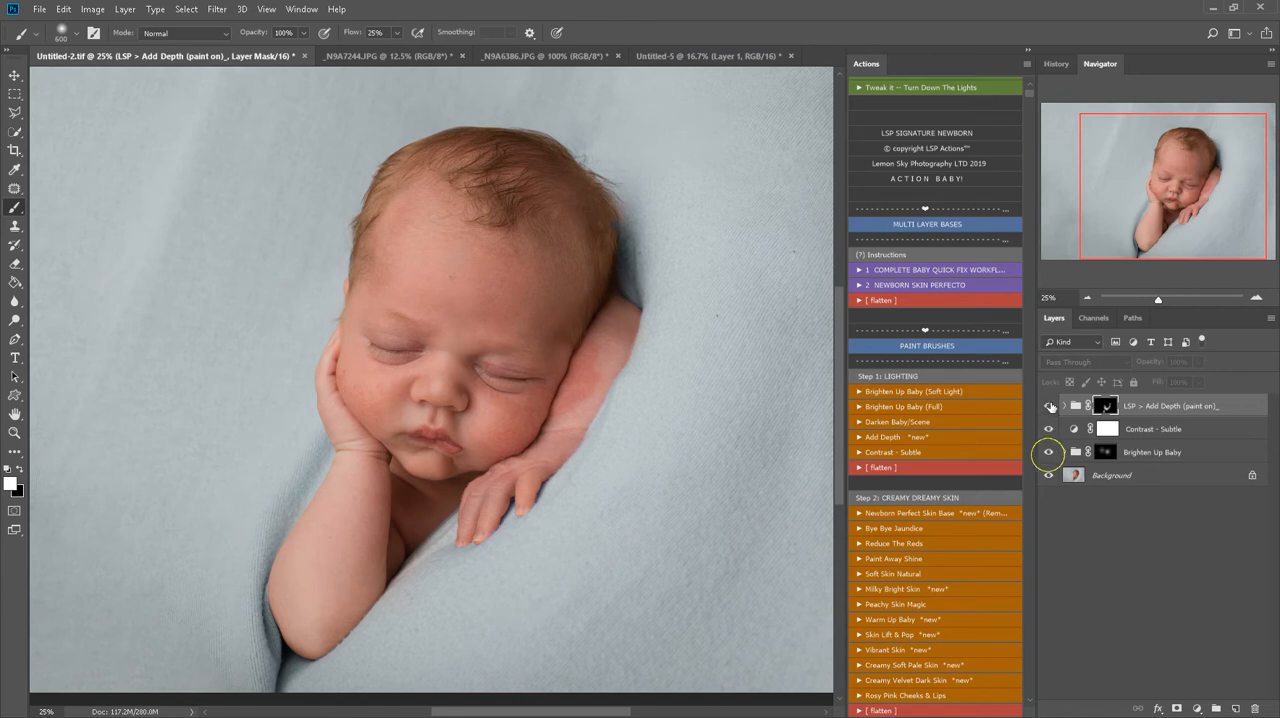
click(1049, 406)
Run the Reduce The Reds action, paint its mask white over the face, arms and hand with a 1000 px brush, and compare before and after
scroll(640, 480, down, 1)
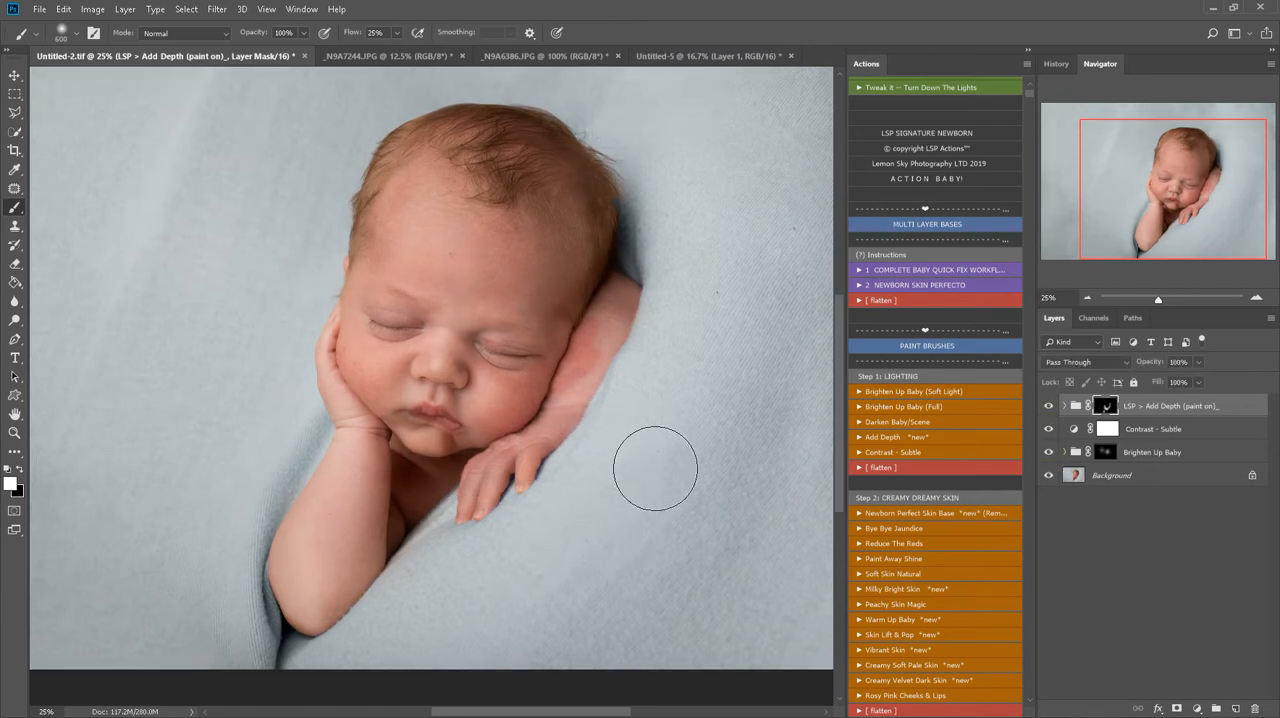
scroll(1003, 505, down, 3)
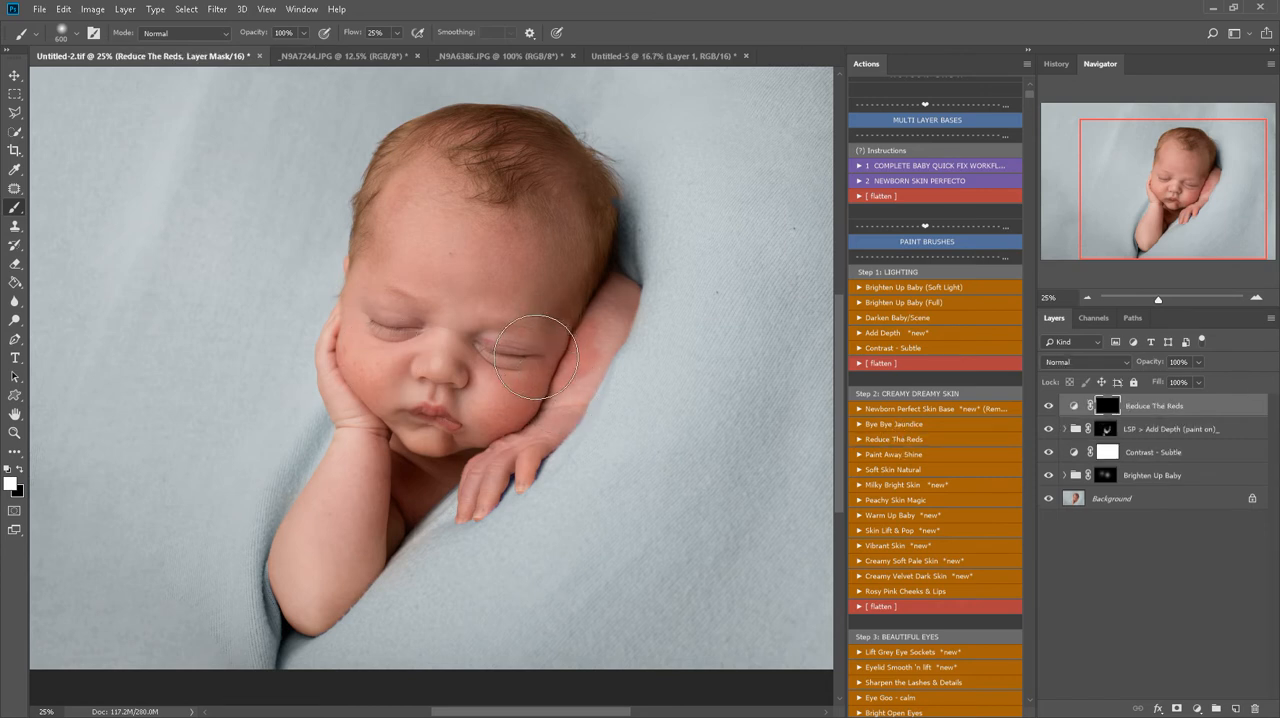
key(bracketright)
key(bracketright)
key(bracketright)
key(bracketright)
mouse_move(443, 242)
mouse_down()
mouse_move(403, 247)
mouse_move(475, 342)
mouse_up()
mouse_move(366, 640)
mouse_down()
mouse_move(361, 505)
mouse_move(382, 482)
mouse_move(353, 470)
mouse_up()
mouse_move(488, 503)
mouse_down()
mouse_move(460, 497)
mouse_move(503, 485)
mouse_move(616, 360)
mouse_move(603, 287)
mouse_move(491, 177)
mouse_move(606, 243)
mouse_up()
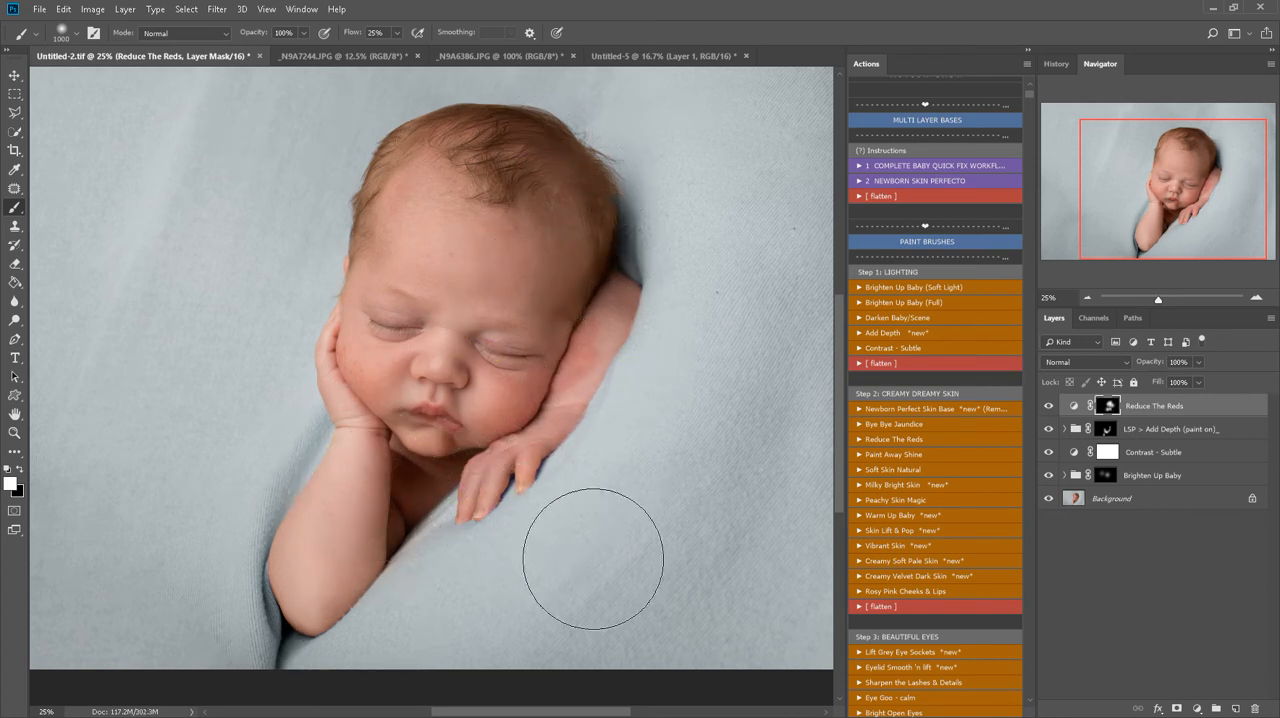
click(1048, 406)
click(1048, 406)
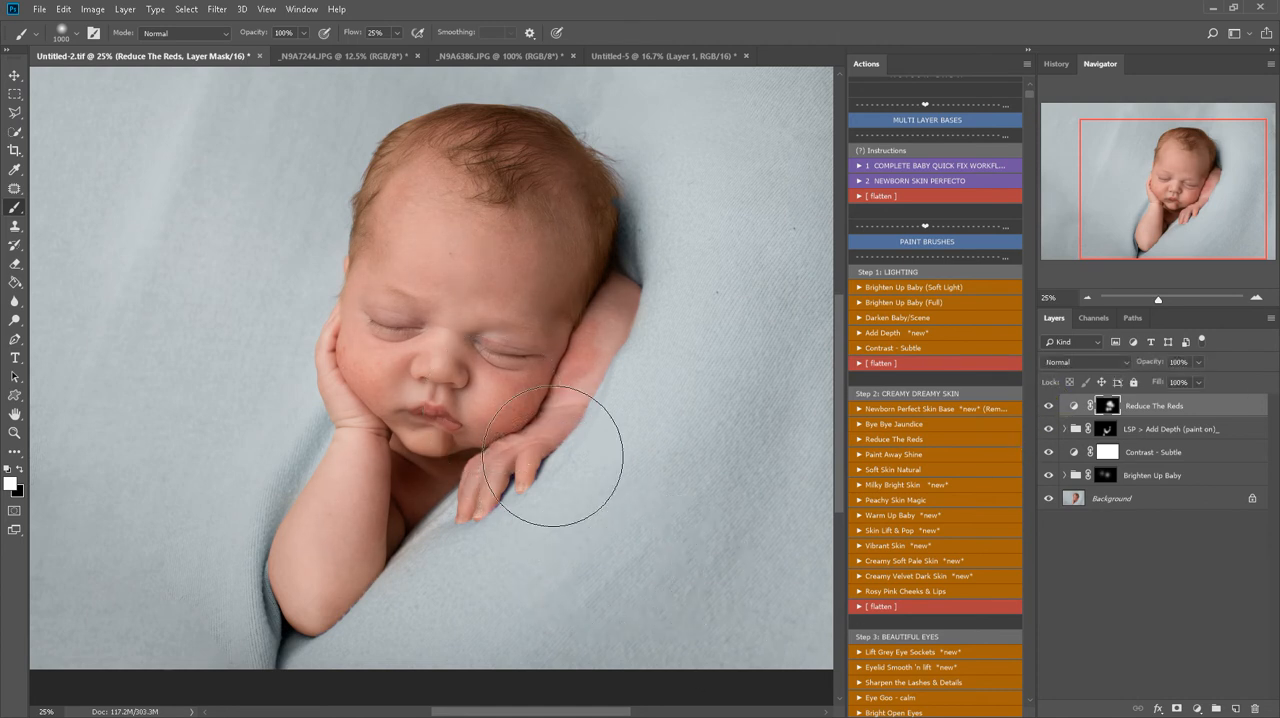
Paste a copy of the Background layer into a new 16-bit document of clipboard size and return to Untitled-2.tif
key(ctrl+plus)
key(z)
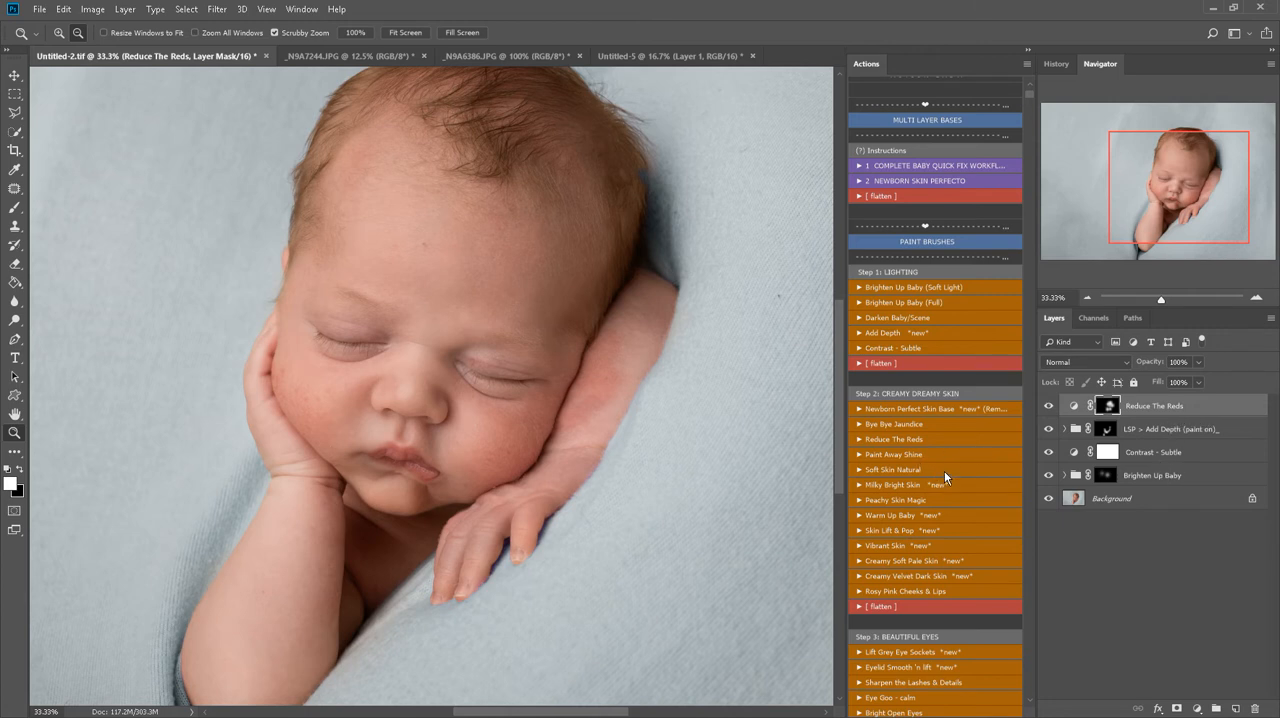
scroll(944, 470, down, 1)
click(1175, 500)
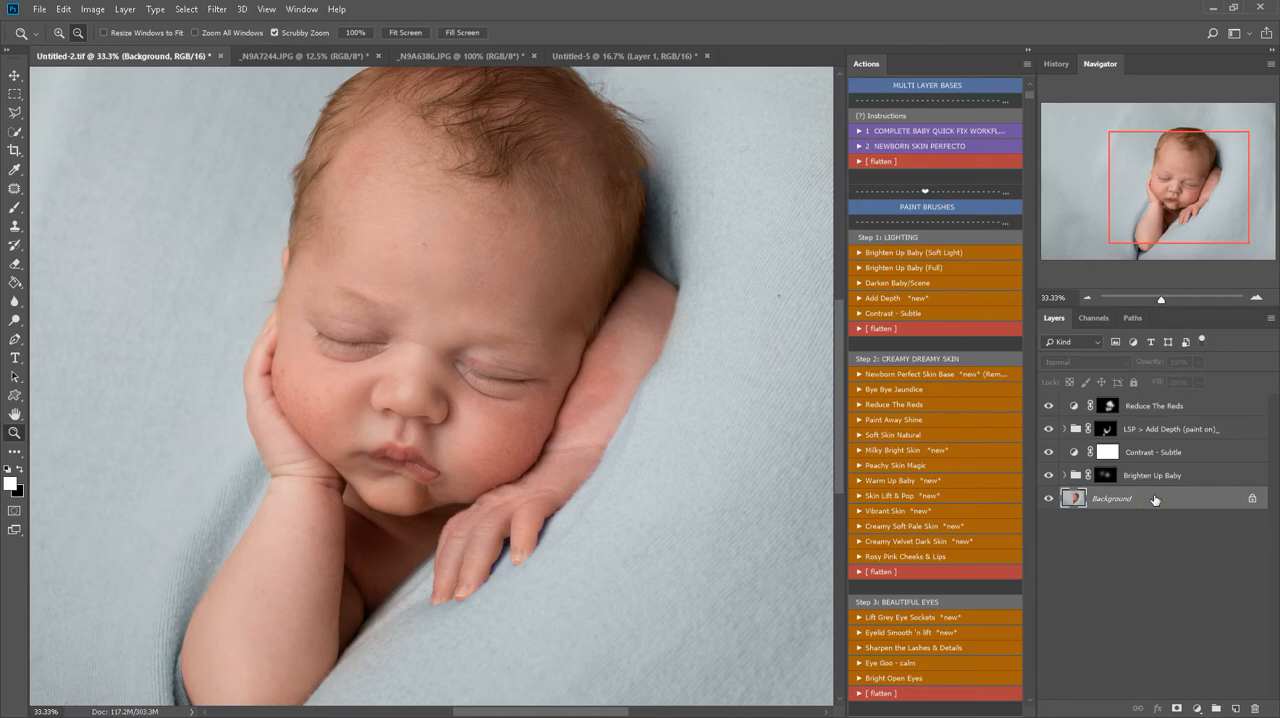
key(ctrl+n)
key(Return)
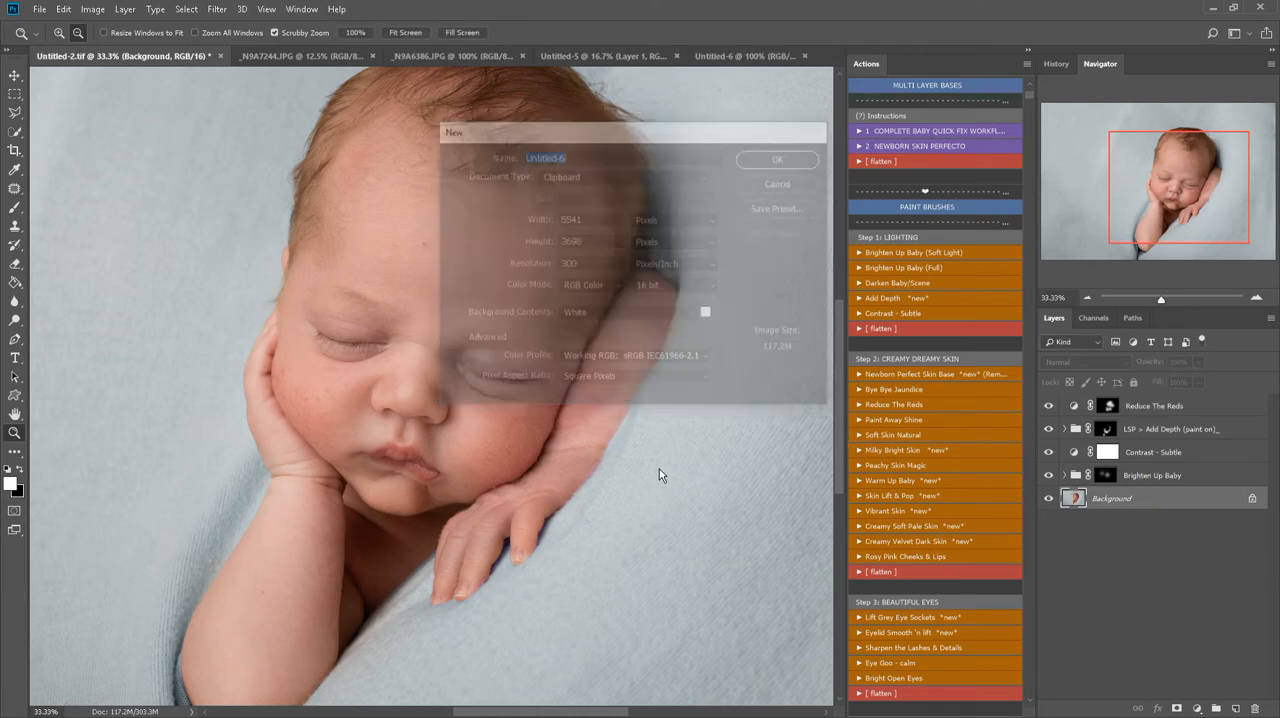
key(b)
key(ctrl+v)
click(76, 57)
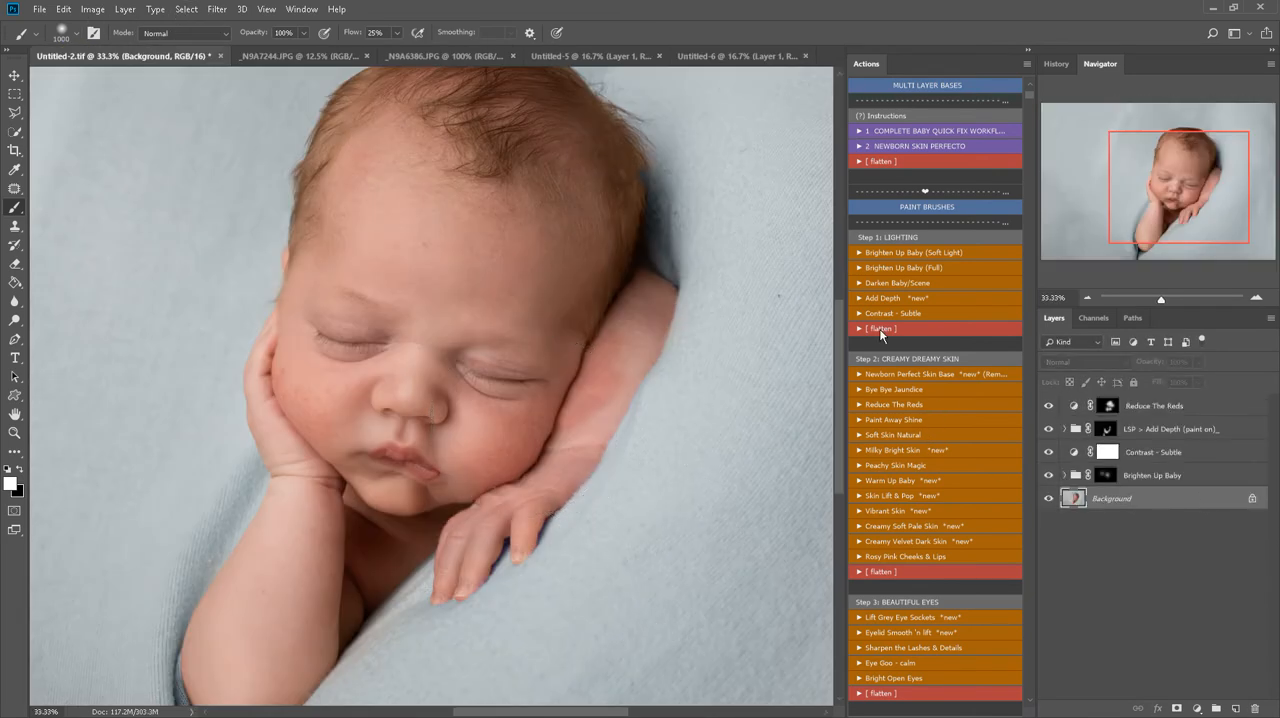
Flatten the image, run the Newborn Perfect Skin Base action and reduce the brush to 250 px
click(950, 377)
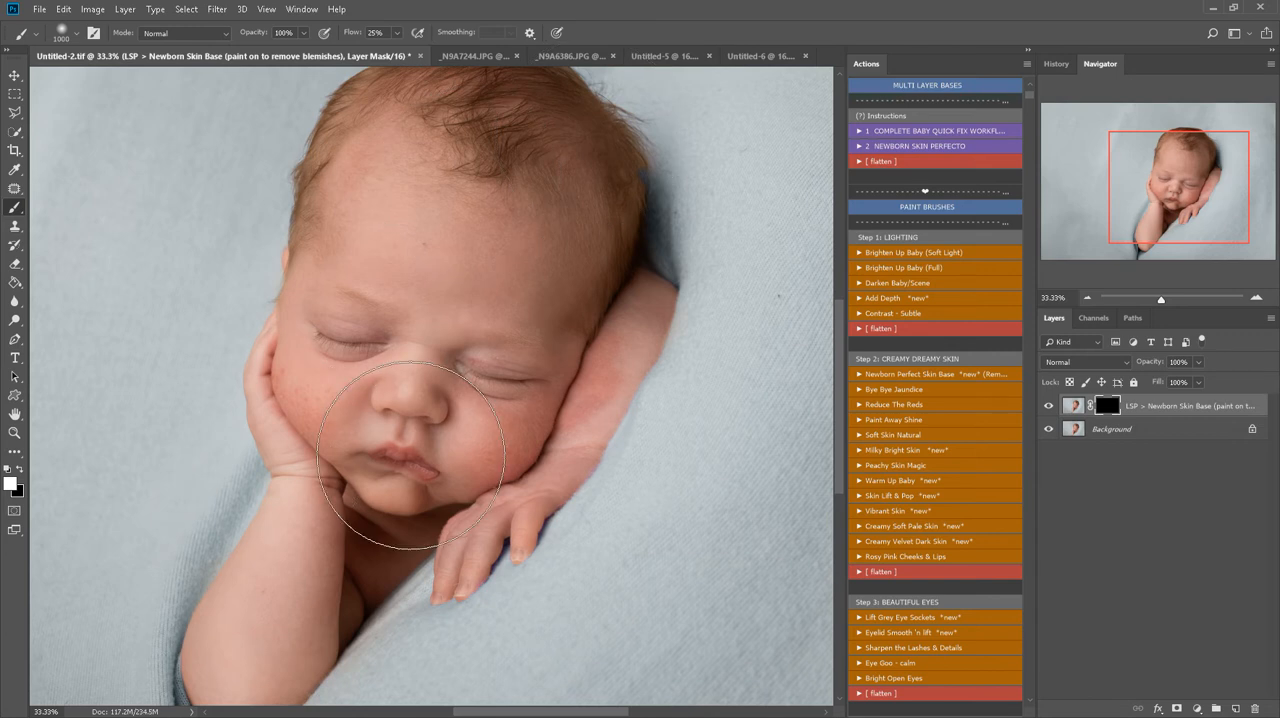
key(bracketleft)
key(bracketleft)
key(bracketleft)
key(bracketleft)
key(bracketleft)
key(bracketleft)
key(bracketleft)
key(bracketleft)
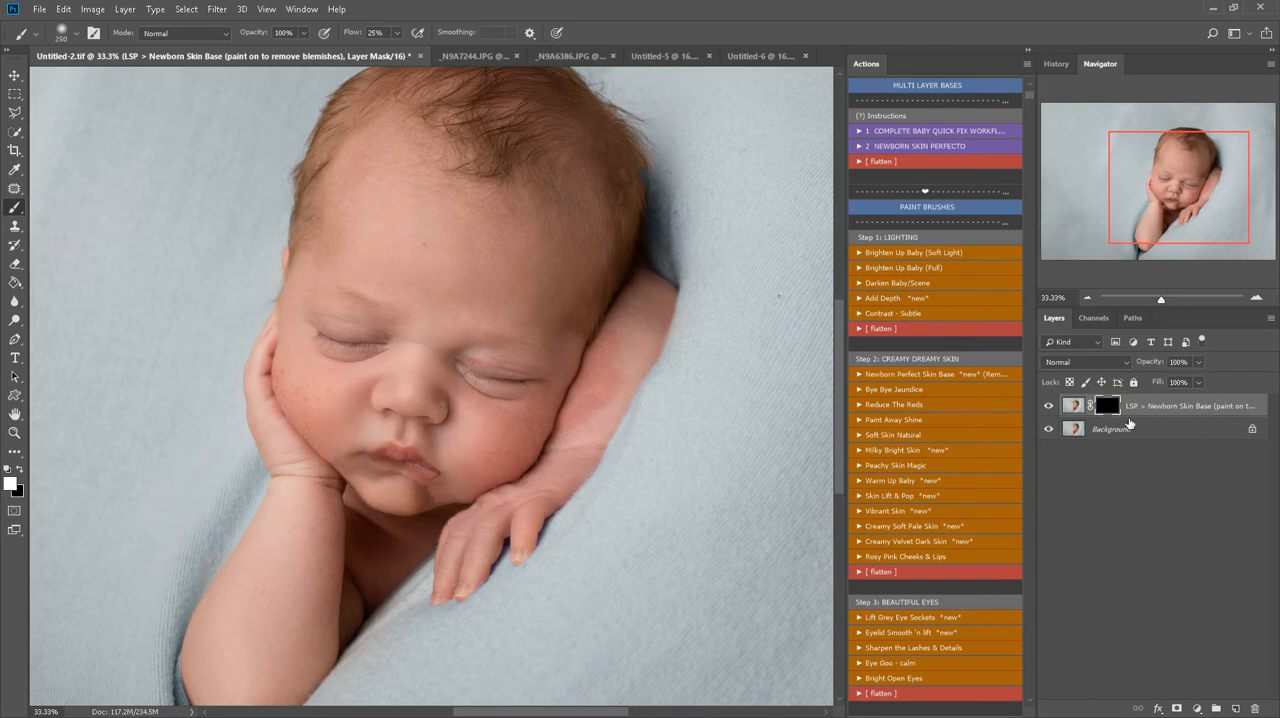
Paint the skin base mask white over the blemishes on the cheeks and around the eyes, reducing the brush to 100 px for the finer areas
key(z)
click(300, 386)
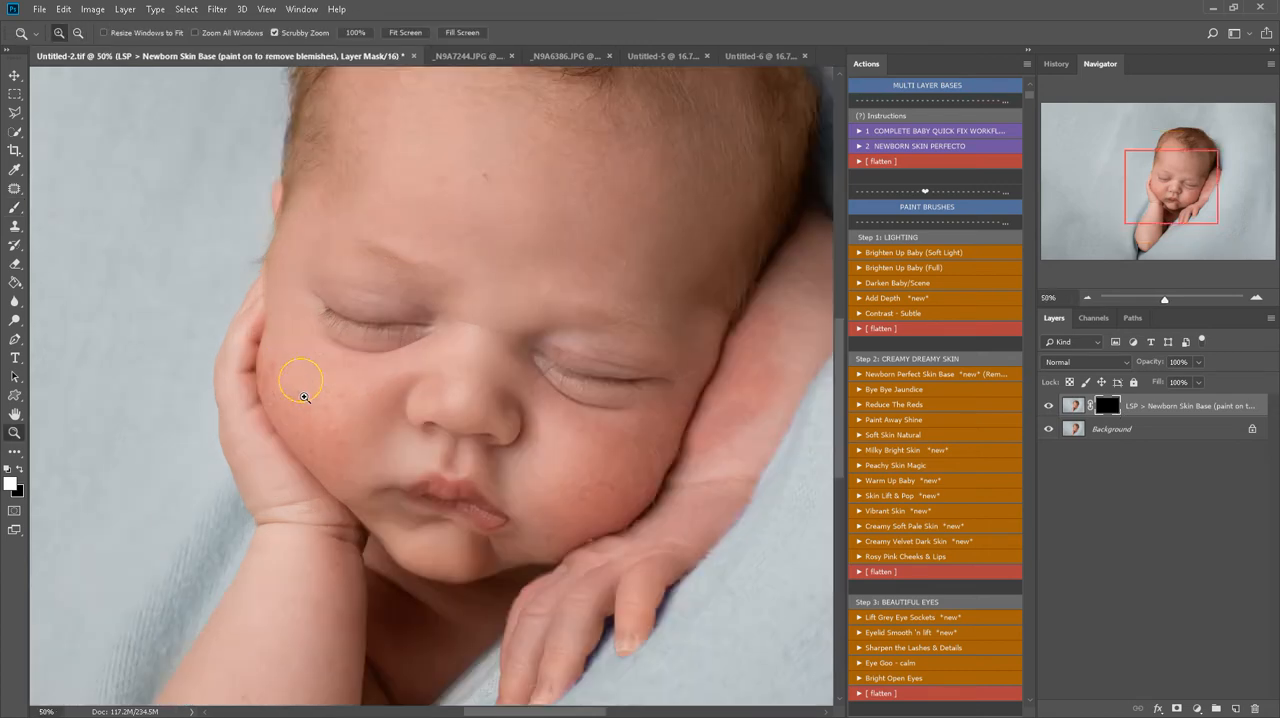
click(318, 402)
key(b)
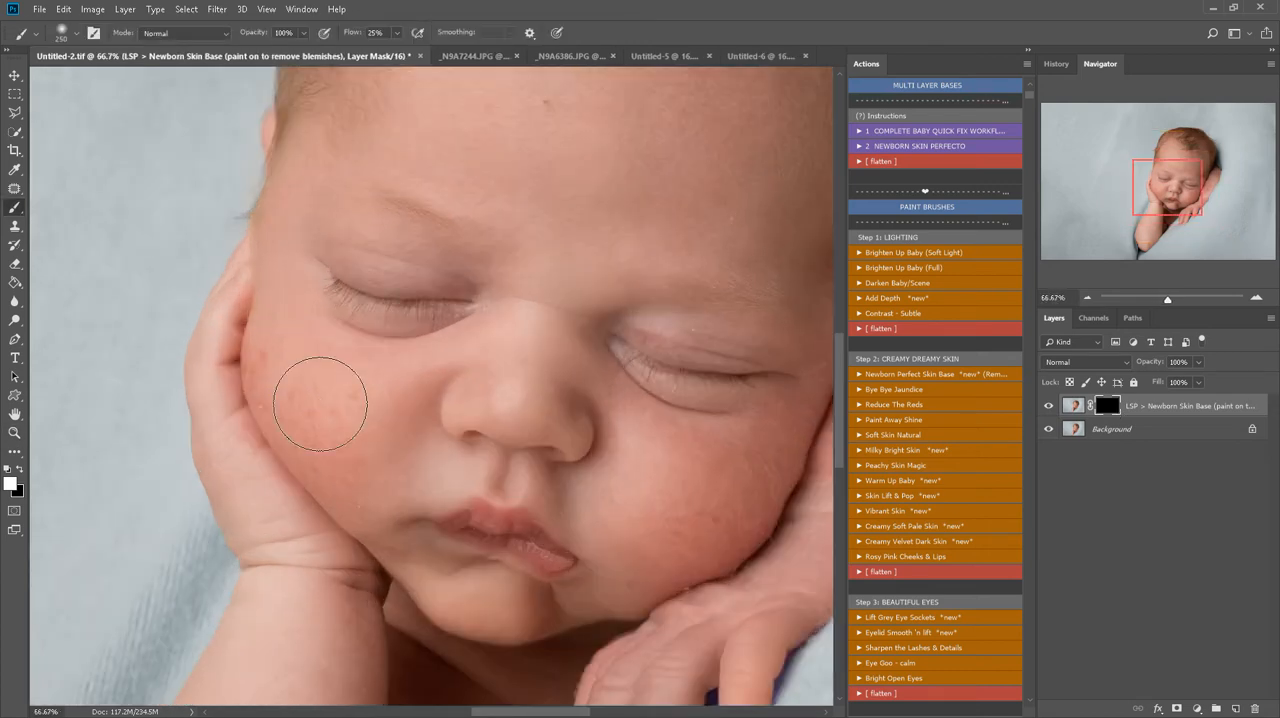
mouse_move(360, 448)
mouse_down()
mouse_move(266, 371)
mouse_move(302, 427)
mouse_move(405, 484)
mouse_move(390, 494)
mouse_move(362, 432)
mouse_move(400, 387)
mouse_move(542, 360)
mouse_move(519, 358)
mouse_move(542, 258)
mouse_move(522, 325)
mouse_up()
key(bracketleft)
key(bracketleft)
key(bracketleft)
key(bracketleft)
key(bracketleft)
drag(615, 320, 766, 344)
scroll(519, 305, up, 2)
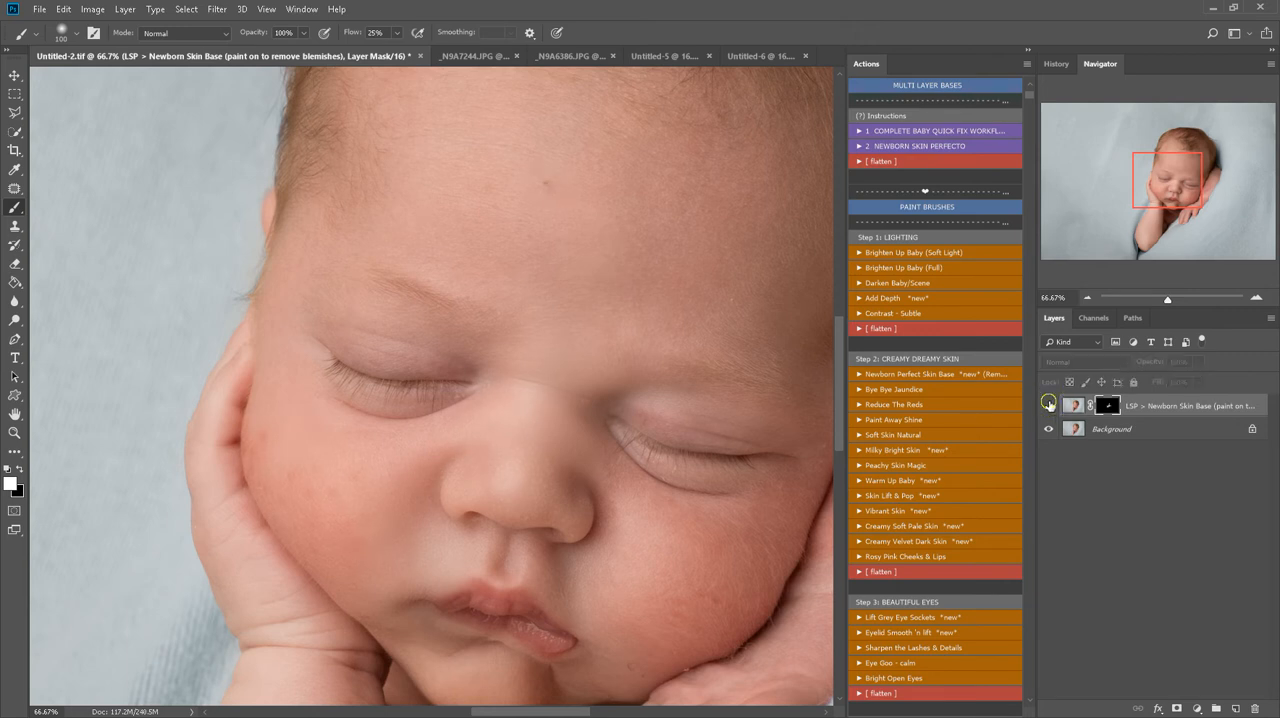
Paint the Newborn Skin Base mask white over the forehead with a 175 px brush
scroll(603, 265, up, 2)
key(bracketright)
key(bracketright)
key(bracketright)
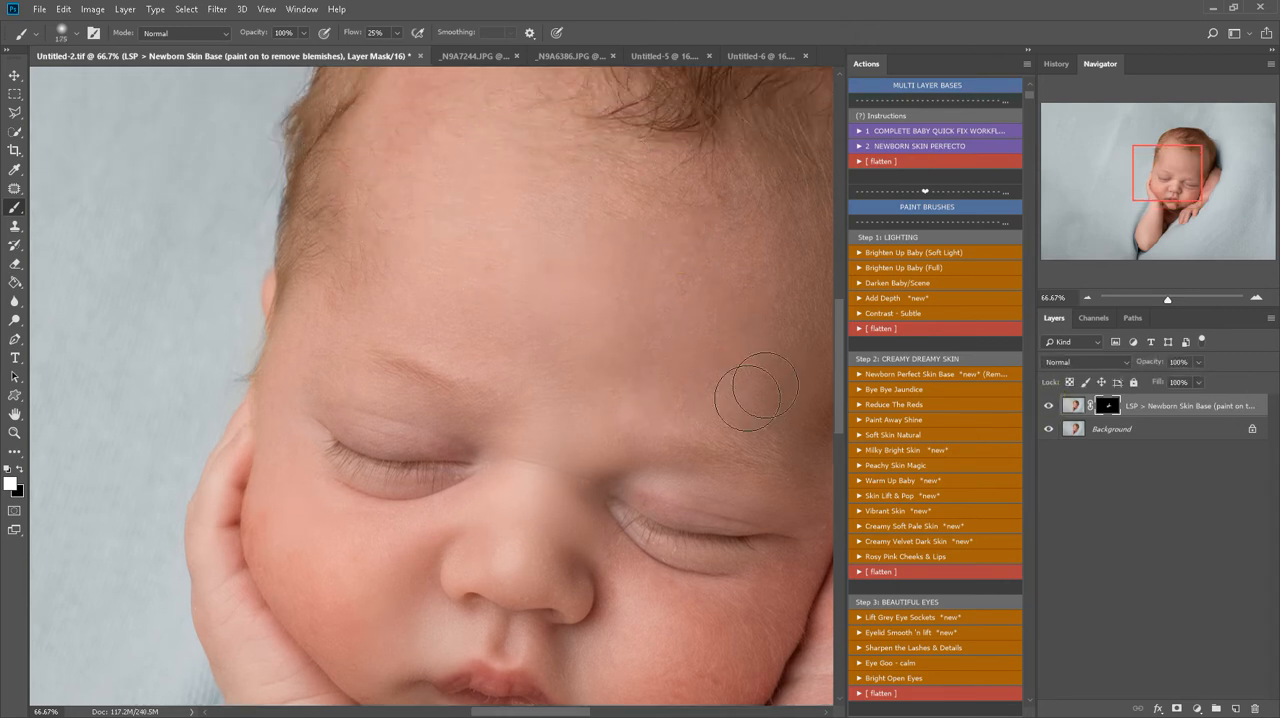
key(space)
drag(713, 349, 613, 274)
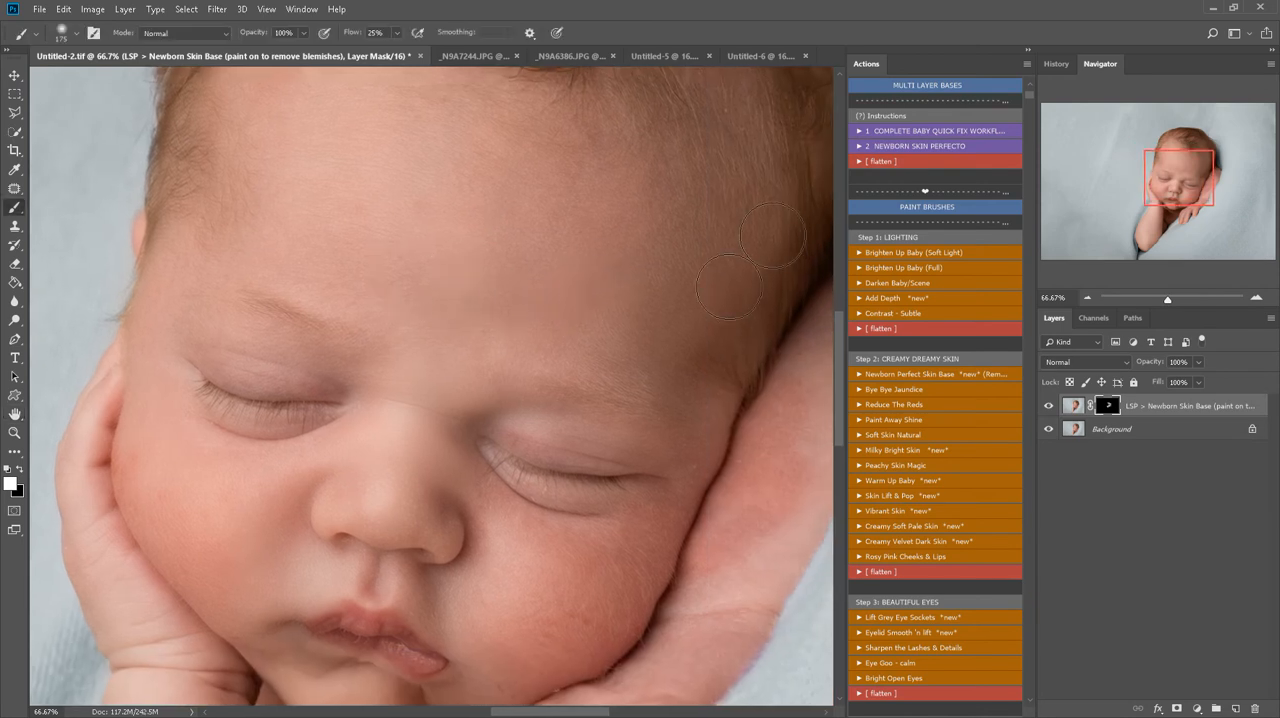
Reduce the brush and paint the skin base mask white around the eyes, across the cheeks and nose, and over the chin
scroll(446, 514, down, 3)
key(bracketleft)
key(bracketleft)
key(bracketleft)
key(bracketleft)
drag(695, 362, 688, 370)
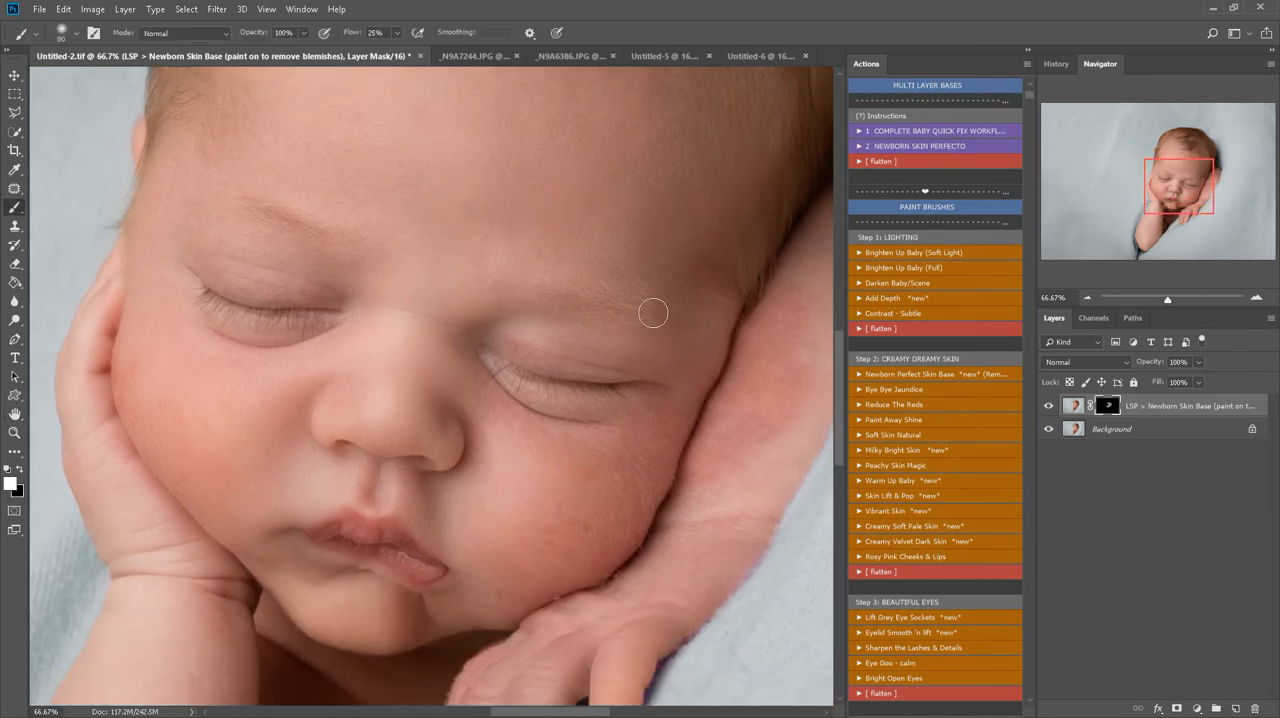
drag(653, 425, 516, 416)
drag(466, 361, 470, 360)
drag(350, 338, 276, 352)
scroll(330, 345, down, 2)
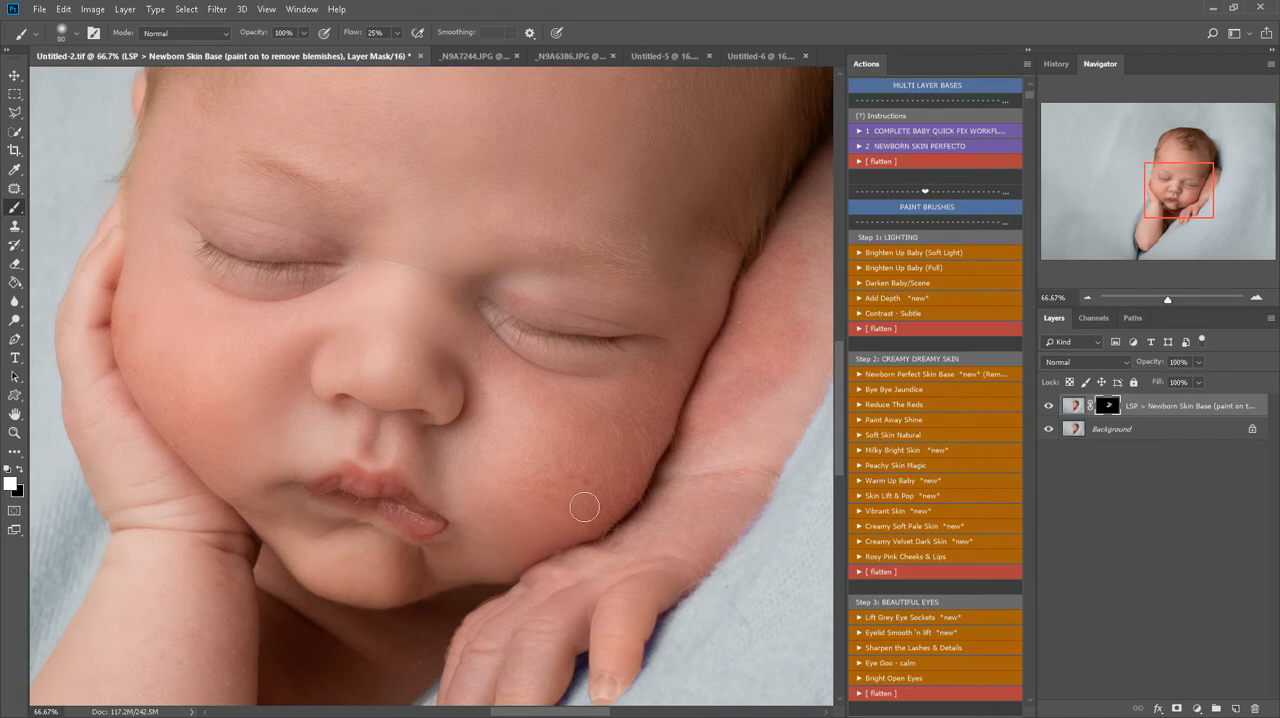
drag(386, 566, 288, 527)
Paint the skin base mask white over both arms and the hand with a 228 px soft round brush
key(x)
key(z)
alt+click(186, 541)
key(space)
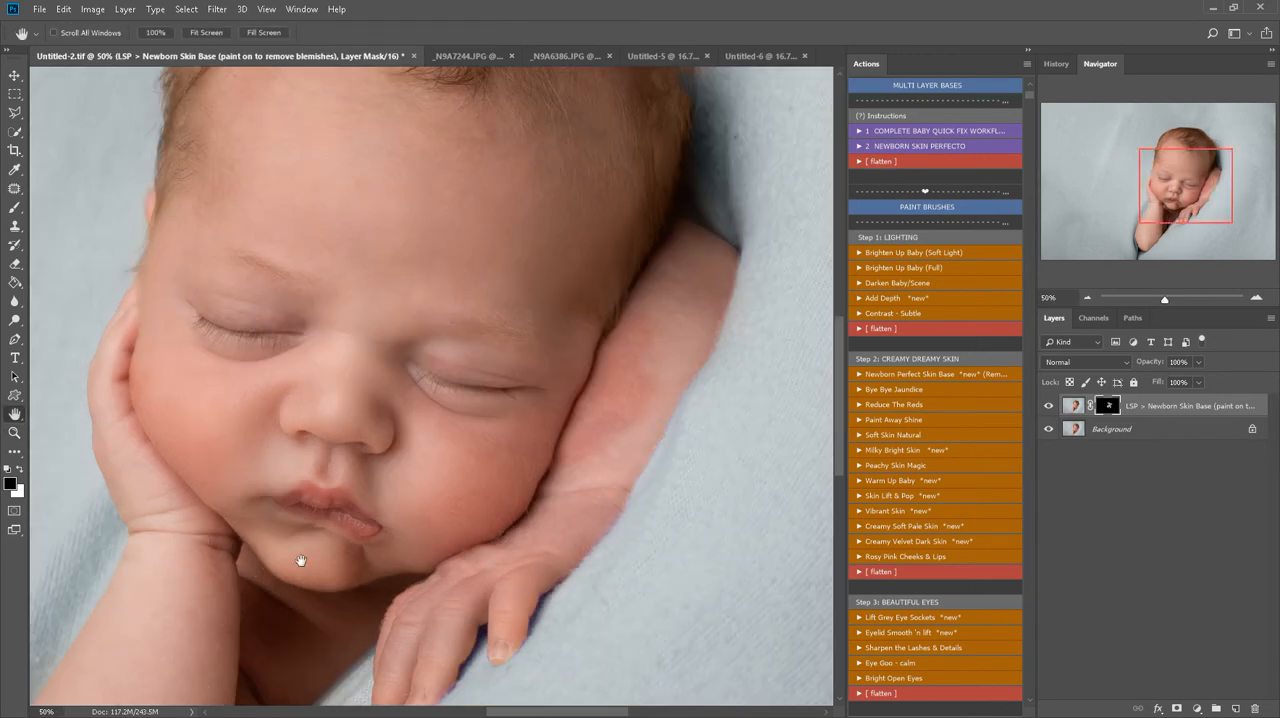
drag(289, 603, 319, 448)
key(b)
right_click(390, 423)
click(533, 463)
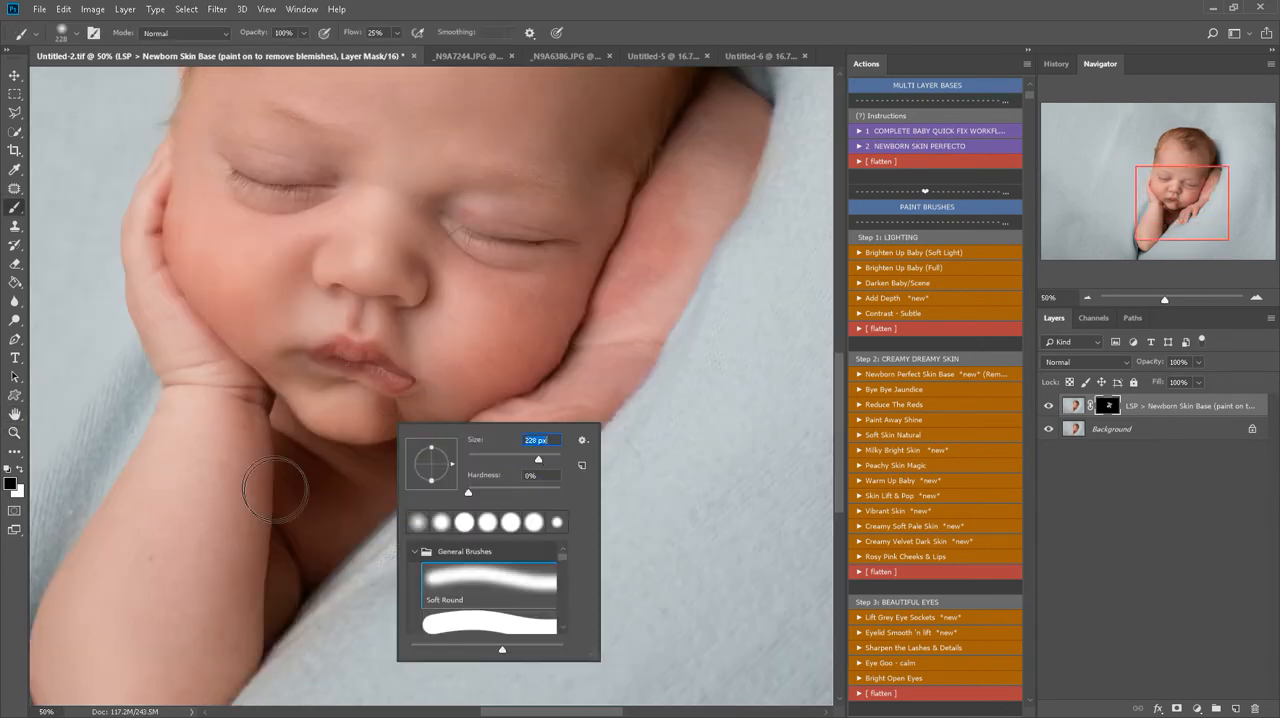
click(236, 446)
key(x)
mouse_move(237, 631)
mouse_down()
mouse_move(144, 607)
mouse_move(240, 614)
mouse_up()
mouse_move(645, 391)
mouse_down()
mouse_move(632, 301)
mouse_move(587, 359)
mouse_move(675, 290)
mouse_move(741, 181)
mouse_up()
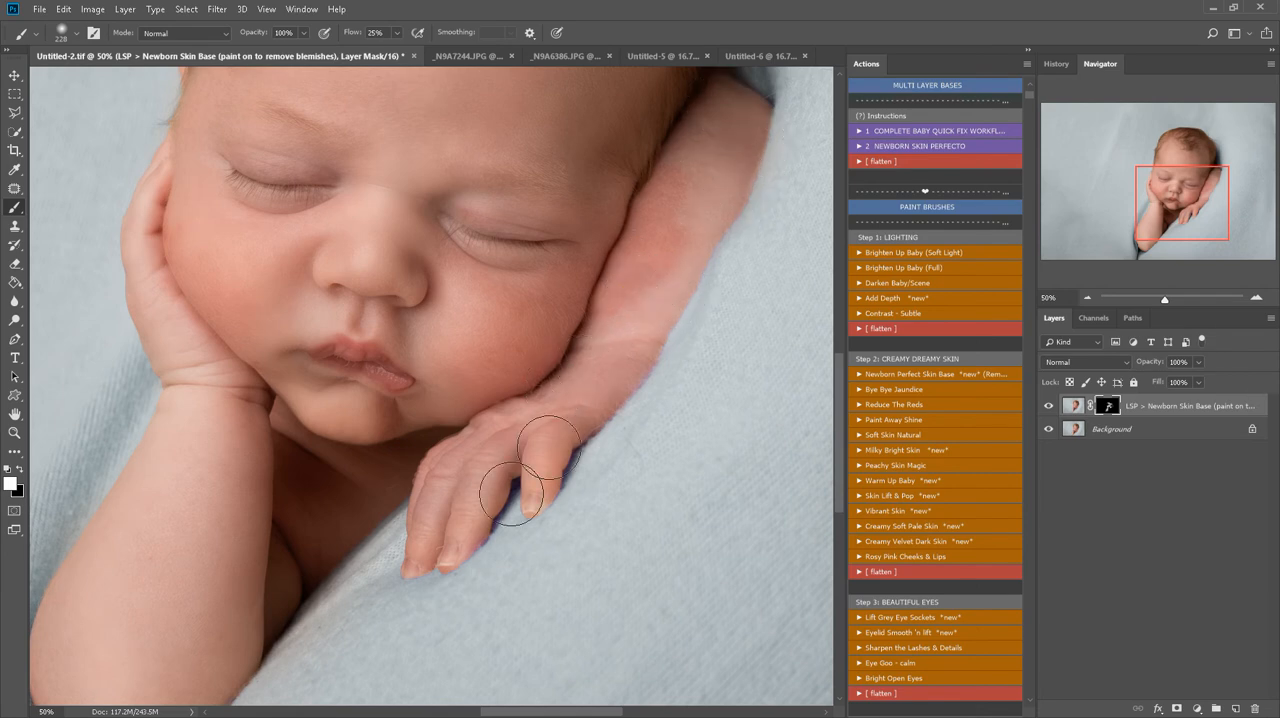
Touch up the skin base mask around the closed eye with a smaller brush, switching the paint colour to black
key(z)
alt+click(350, 447)
scroll(468, 425, up, 1)
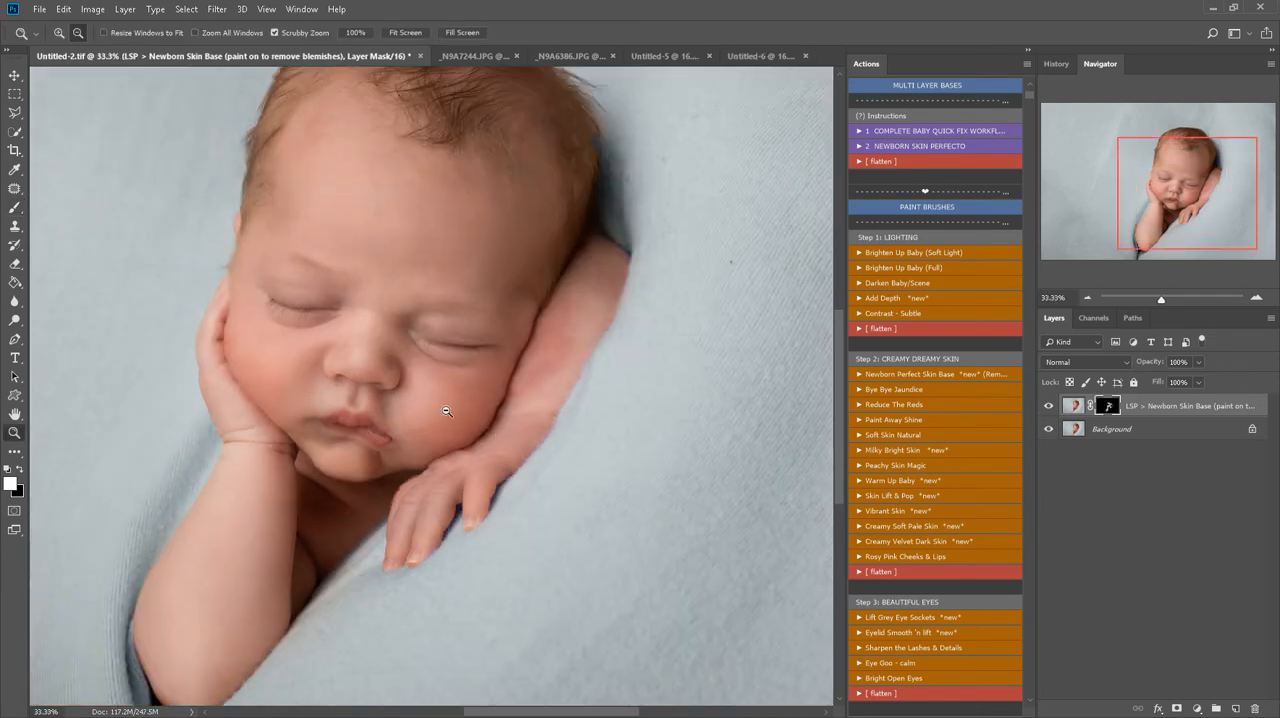
click(436, 373)
click(429, 372)
key(b)
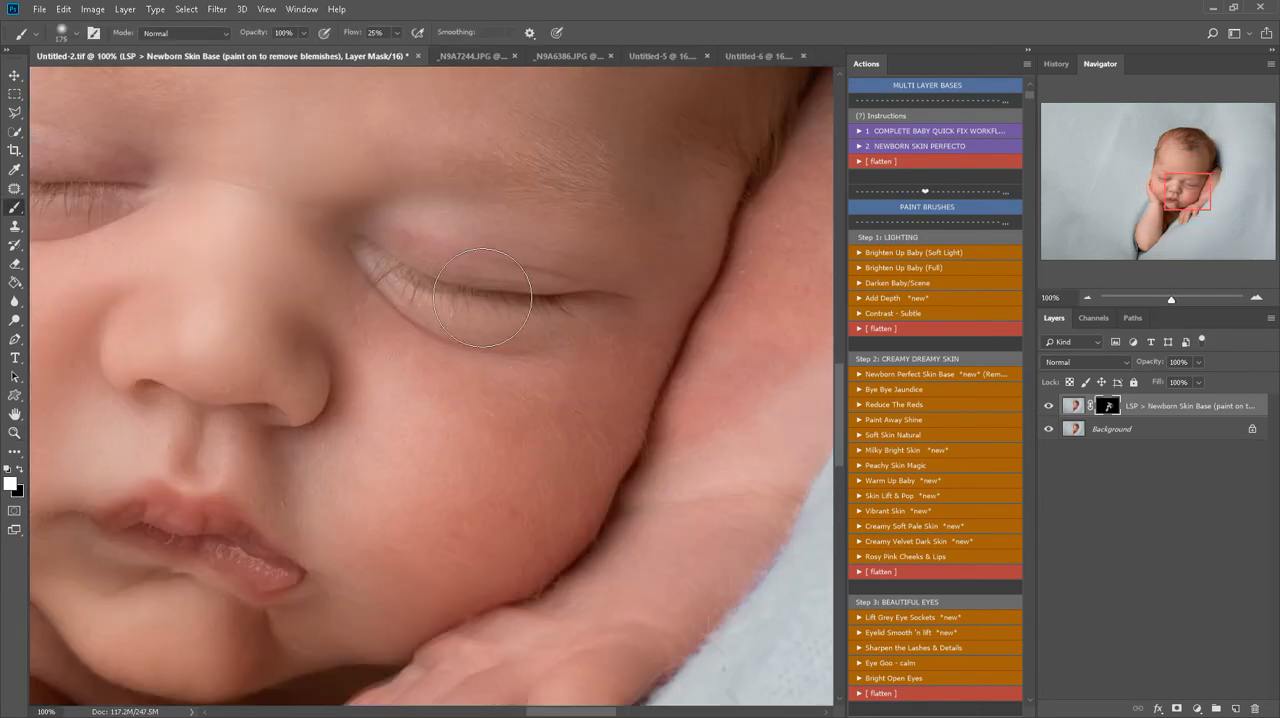
key(bracketleft)
key(bracketleft)
key(bracketleft)
key(bracketleft)
key(bracketleft)
key(z)
alt+click(208, 393)
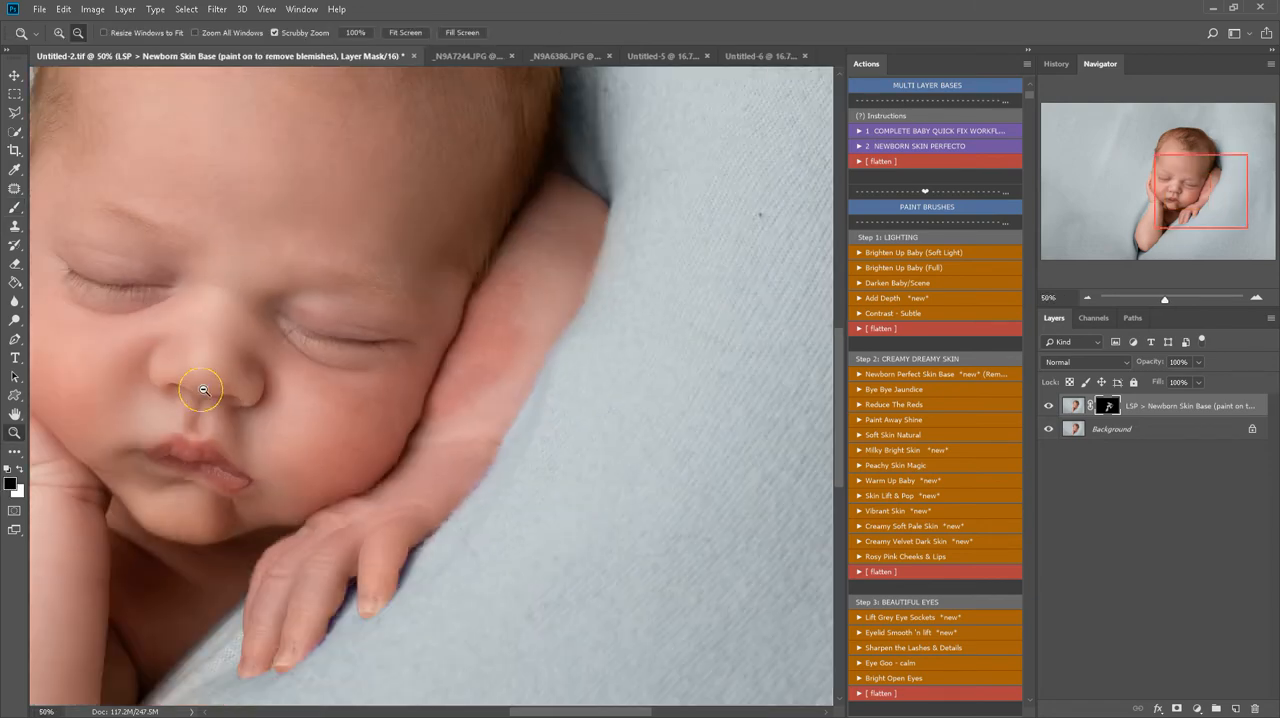
Compare the cheek and face close up with the Newborn Skin Base layer hidden and shown
key(g)
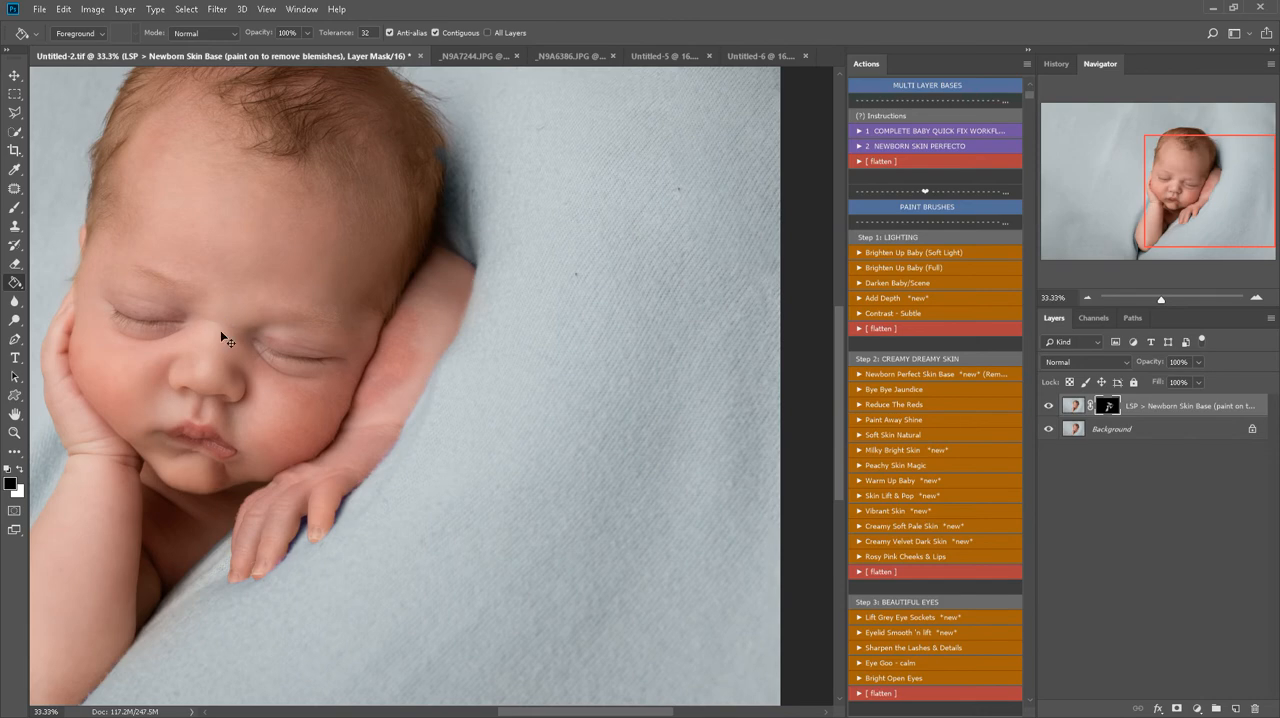
key(h)
drag(220, 330, 531, 337)
key(z)
click(515, 378)
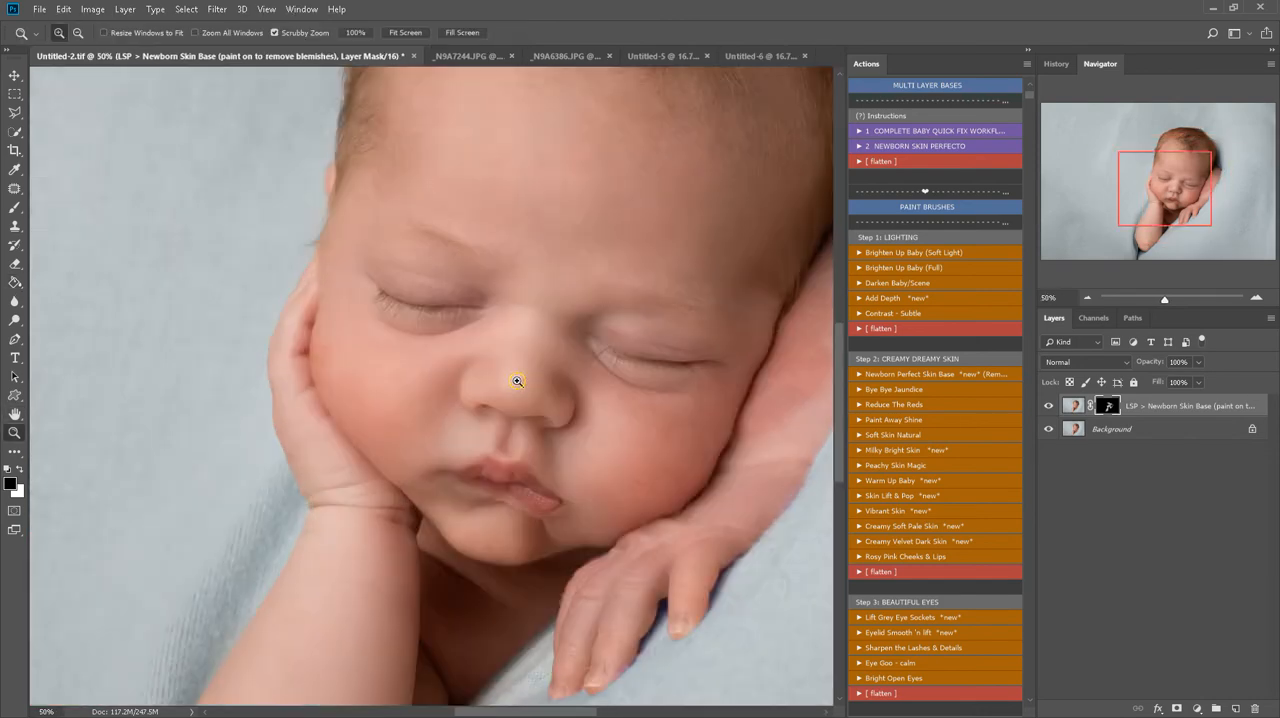
click(516, 380)
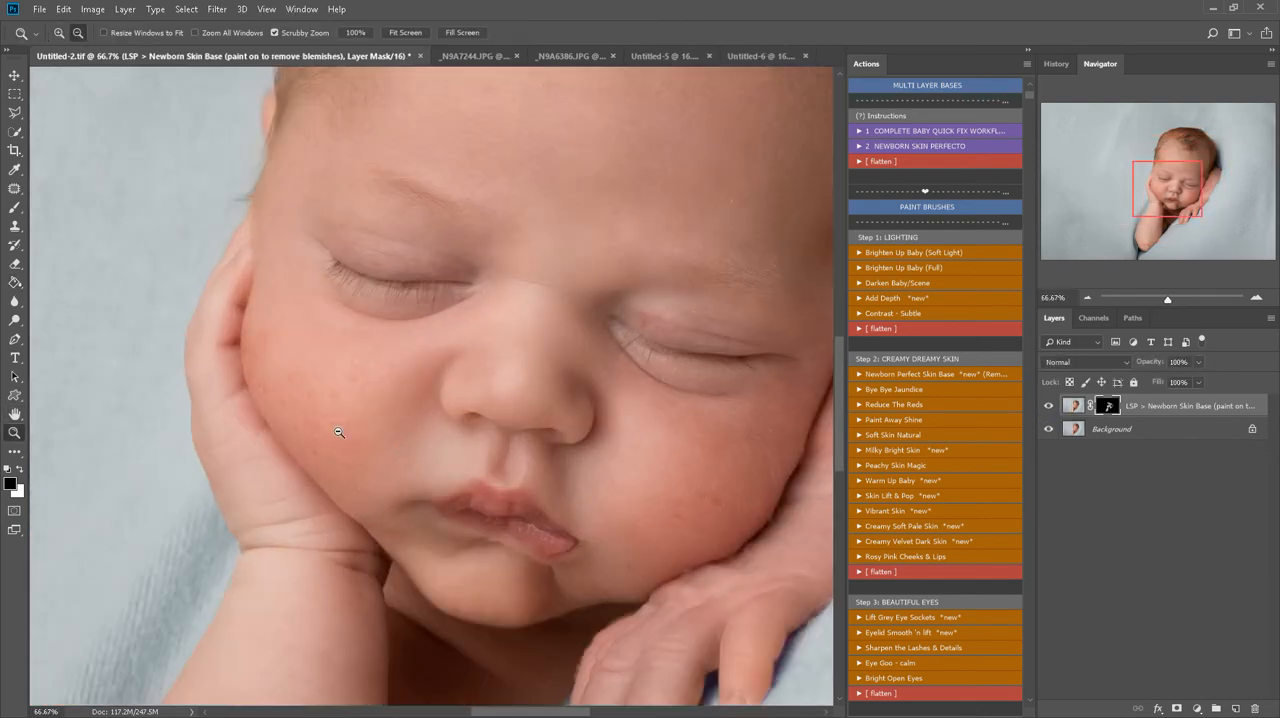
click(284, 414)
key(alt)
click(1048, 405)
click(1048, 405)
click(1048, 405)
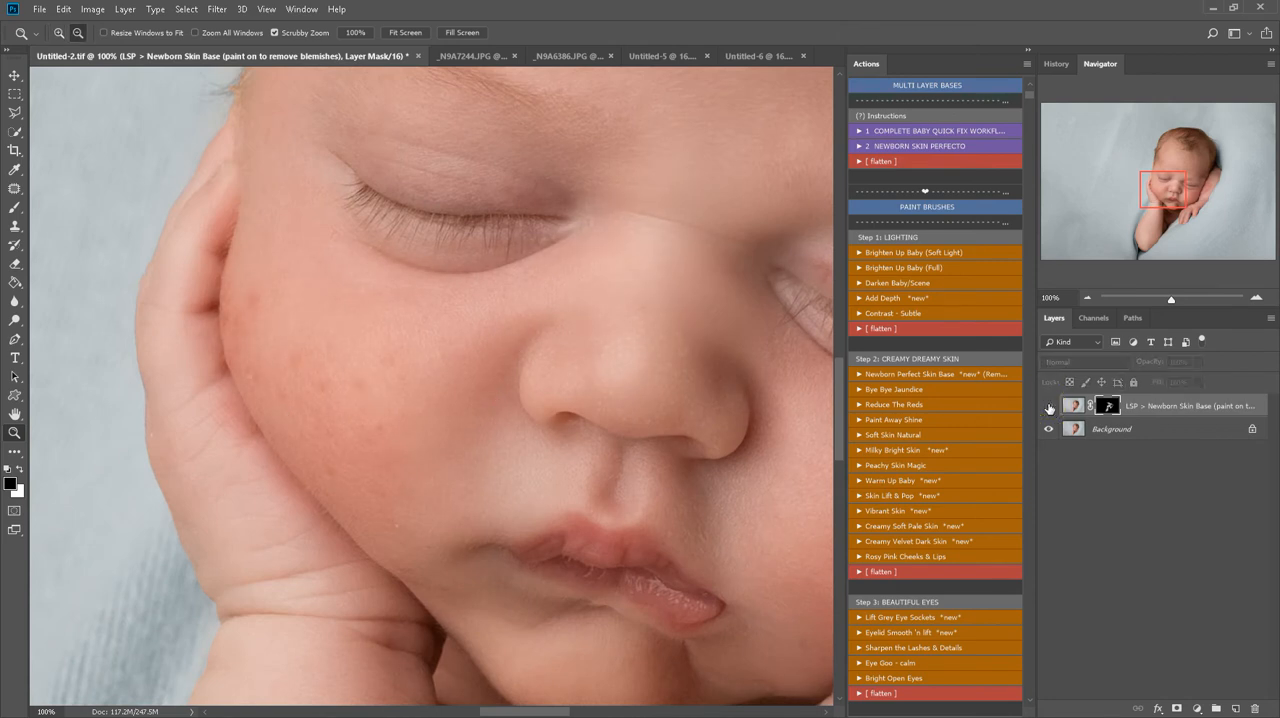
click(1048, 405)
click(1048, 405)
click(1048, 405)
alt+click(600, 407)
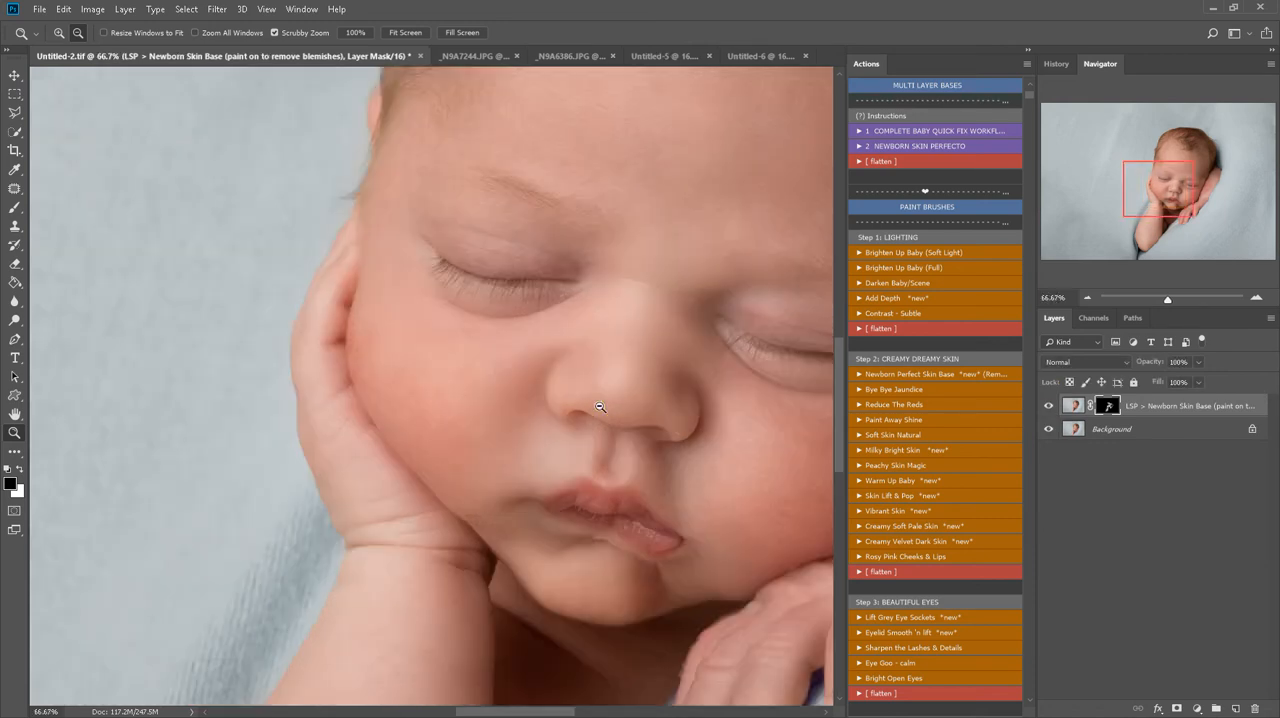
alt+click(600, 407)
key(space)
drag(606, 385, 415, 350)
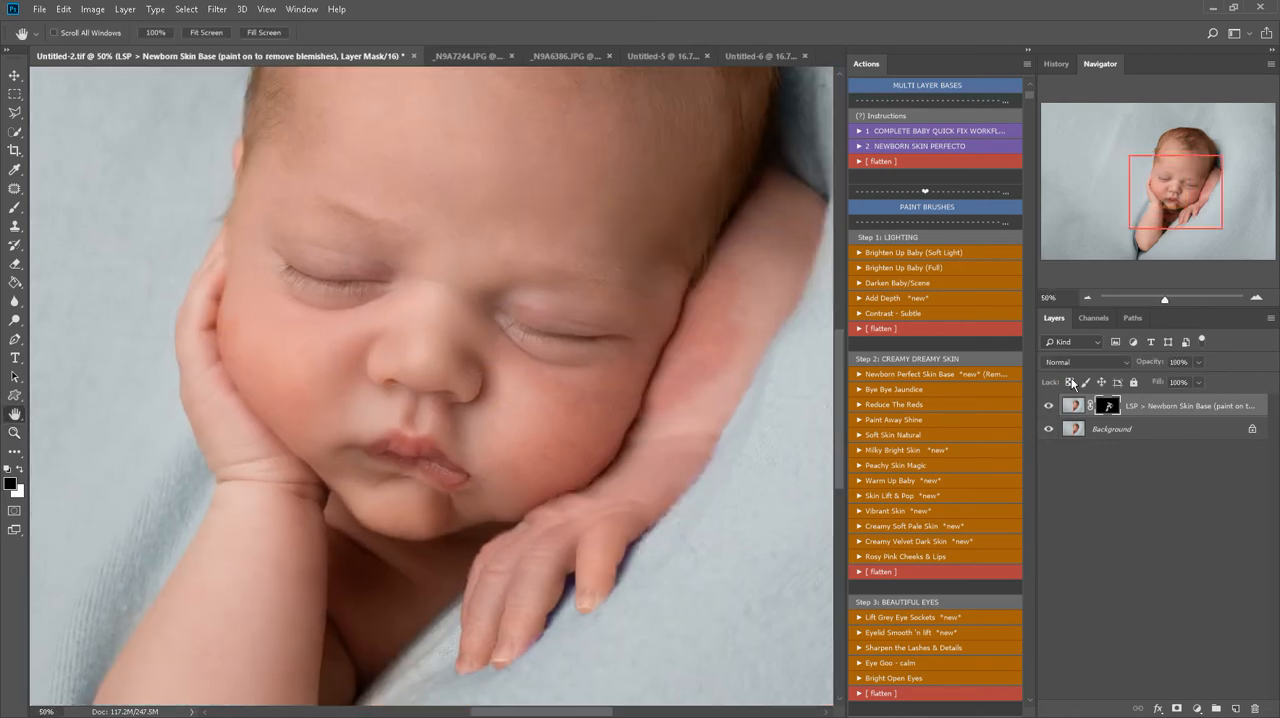
Flatten the image and run the Creamy Soft Pale Skin action
click(877, 329)
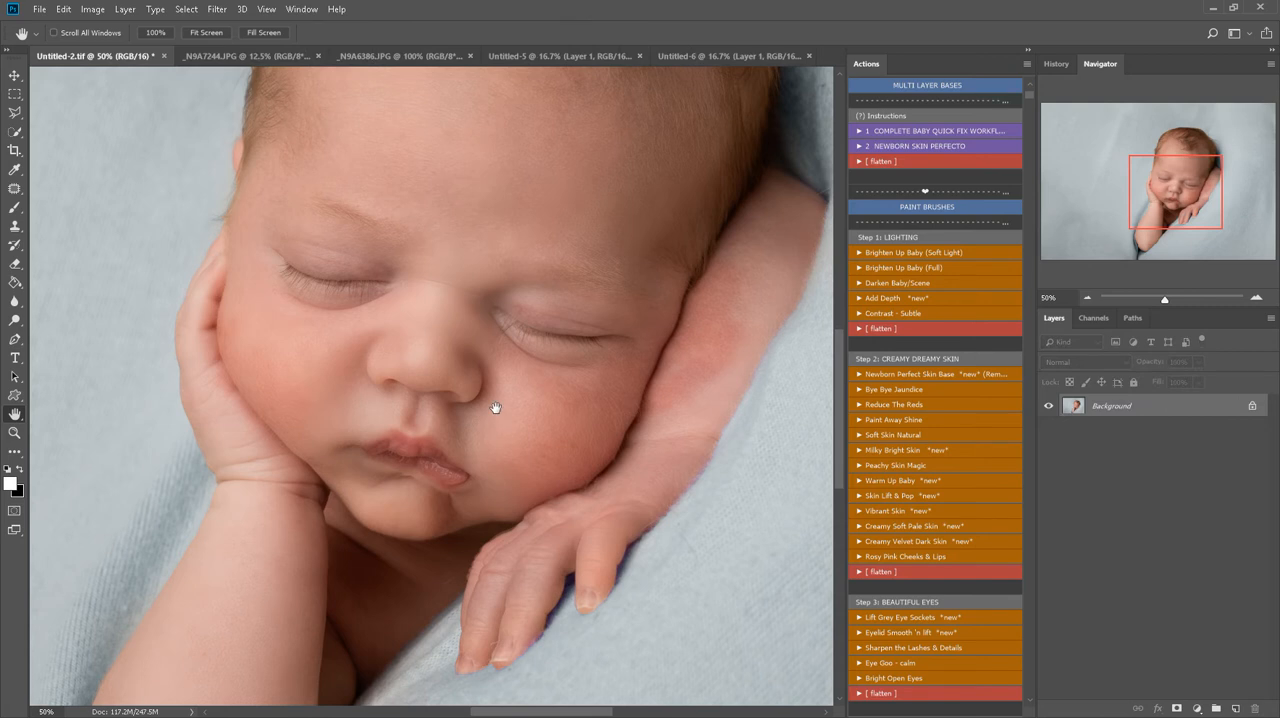
click(963, 528)
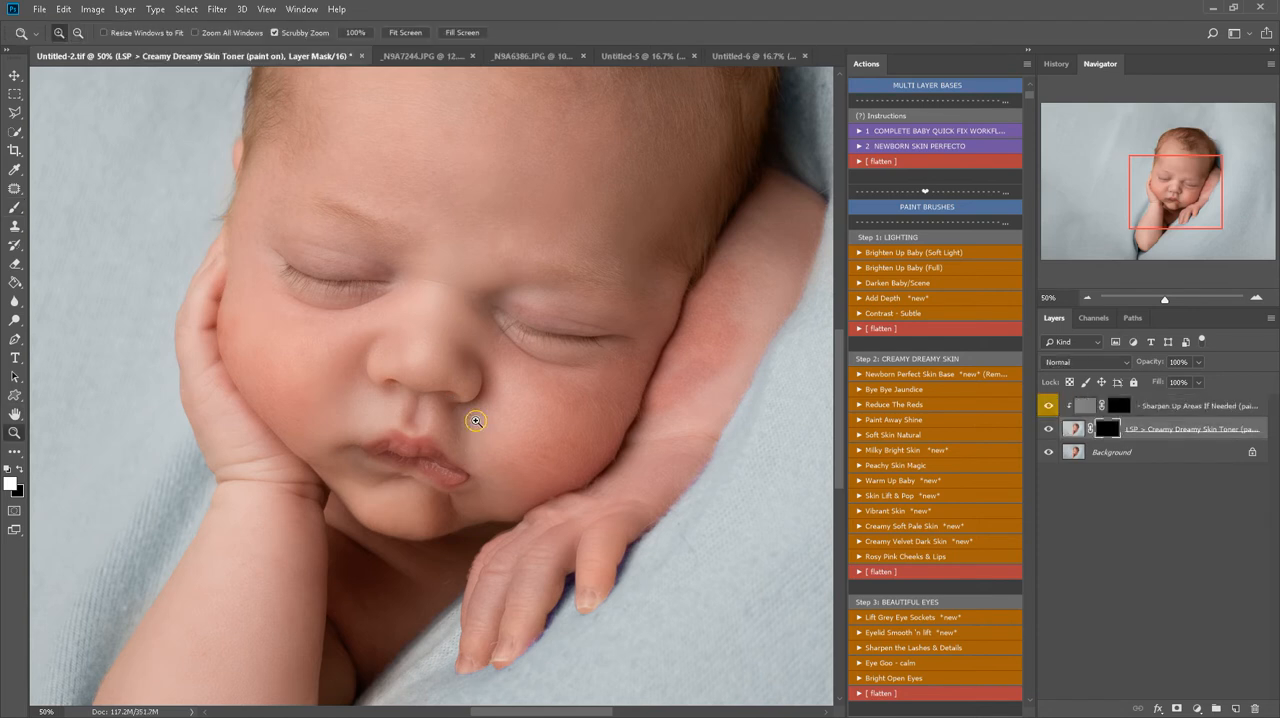
alt+click(476, 421)
drag(470, 363, 401, 394)
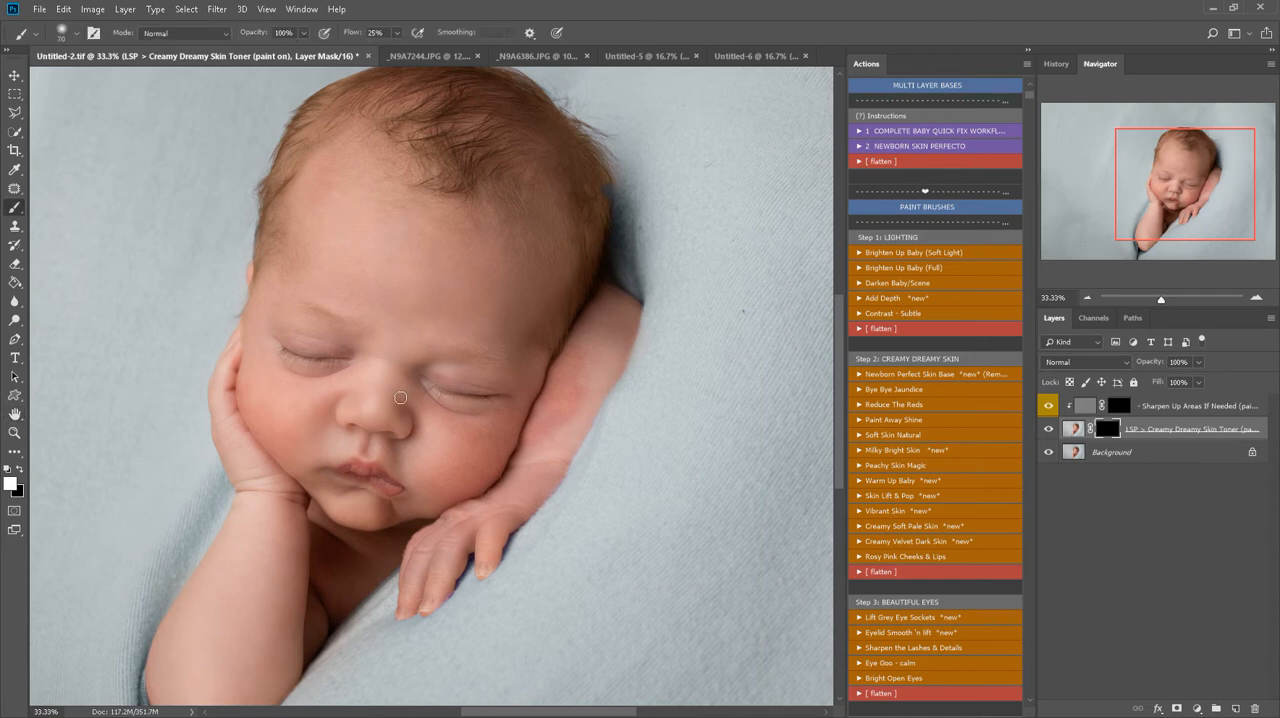
Paint the Creamy Dreamy Skin Toner mask white over the face and forehead with a 300 px brush
key(bracketright)
key(bracketright)
key(bracketright)
mouse_move(399, 380)
mouse_down()
mouse_move(441, 432)
mouse_move(478, 445)
mouse_move(454, 468)
mouse_move(471, 458)
mouse_move(343, 500)
mouse_move(318, 422)
mouse_move(299, 410)
mouse_move(281, 420)
mouse_move(253, 364)
mouse_move(281, 411)
mouse_move(376, 375)
mouse_move(383, 387)
mouse_move(400, 332)
mouse_move(405, 350)
mouse_move(397, 301)
mouse_move(341, 252)
mouse_move(367, 195)
mouse_move(348, 209)
mouse_move(371, 240)
mouse_up()
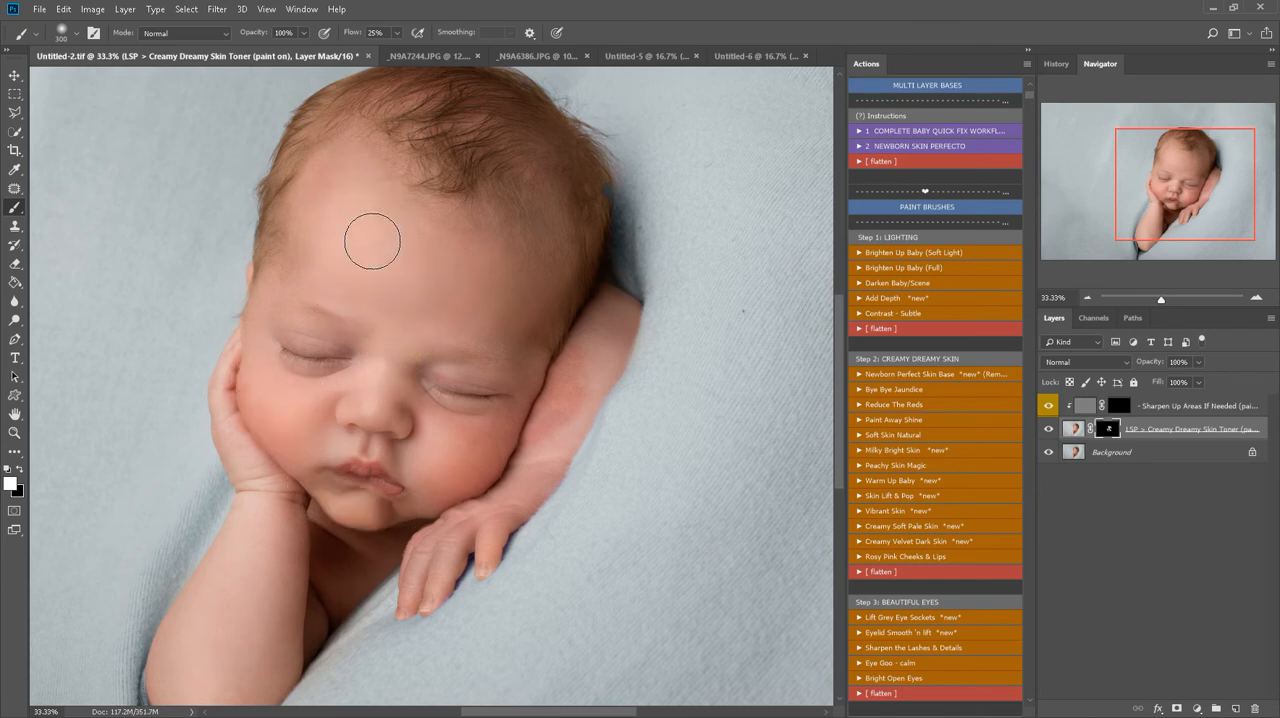
Paint the skin toner mask white between the eyes with a smaller brush and over the arms with a 175 px brush
key(bracketleft)
key(bracketleft)
key(bracketleft)
drag(358, 352, 370, 354)
key(bracketright)
key(bracketright)
click(597, 325)
scroll(217, 571, down, 1)
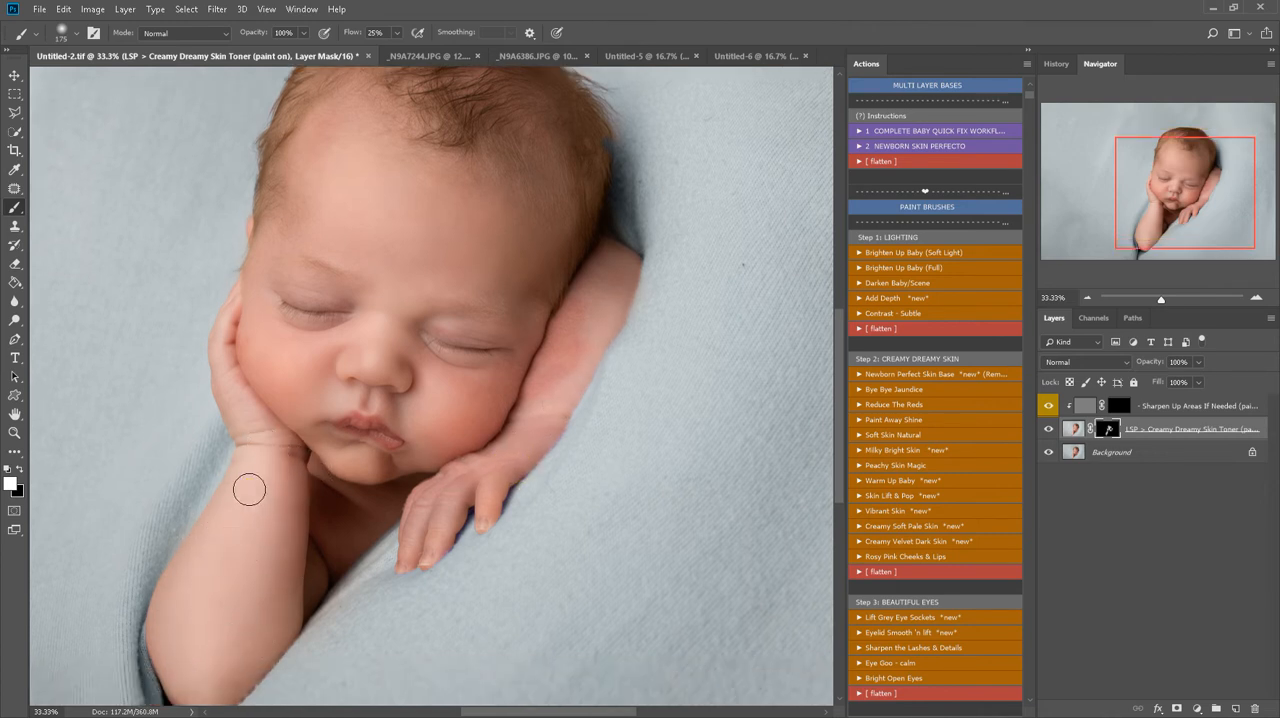
Paint the Sharpen Up Areas If Needed mask white over the facial features and the hairline
click(1145, 406)
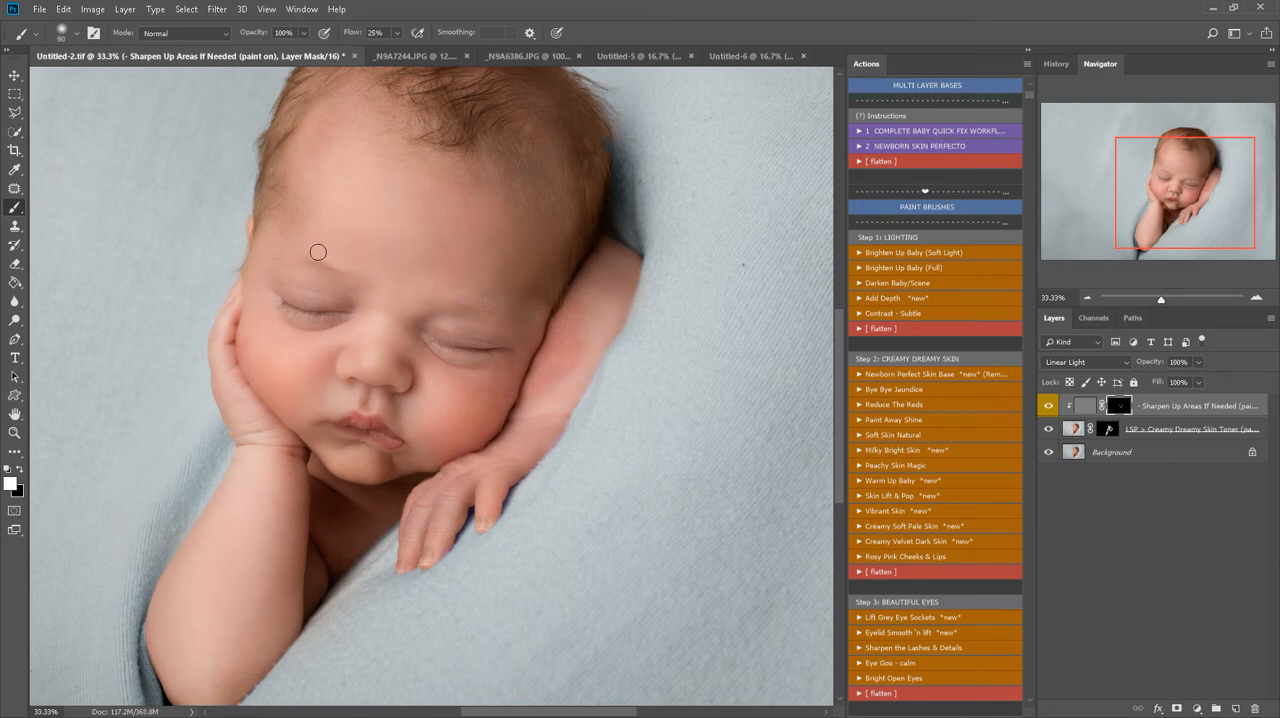
key(bracketright)
key(bracketright)
drag(585, 143, 578, 172)
Compare the portrait at 50% zoom with the skin toner and sharpening layers hidden and shown
key(z)
key(ctrl+plus)
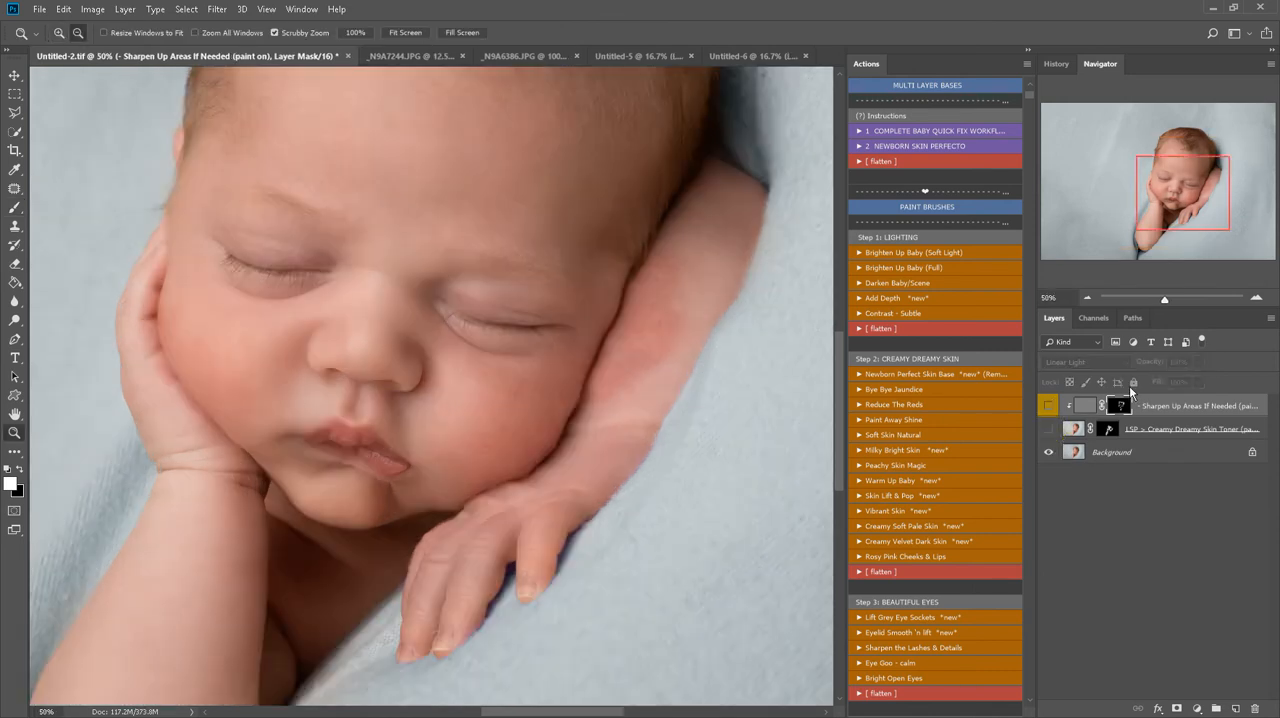
click(1048, 405)
click(1048, 405)
click(1048, 405)
Lower the opacity of the Creamy Dreamy Skin Toner layer and flatten the image
click(1150, 429)
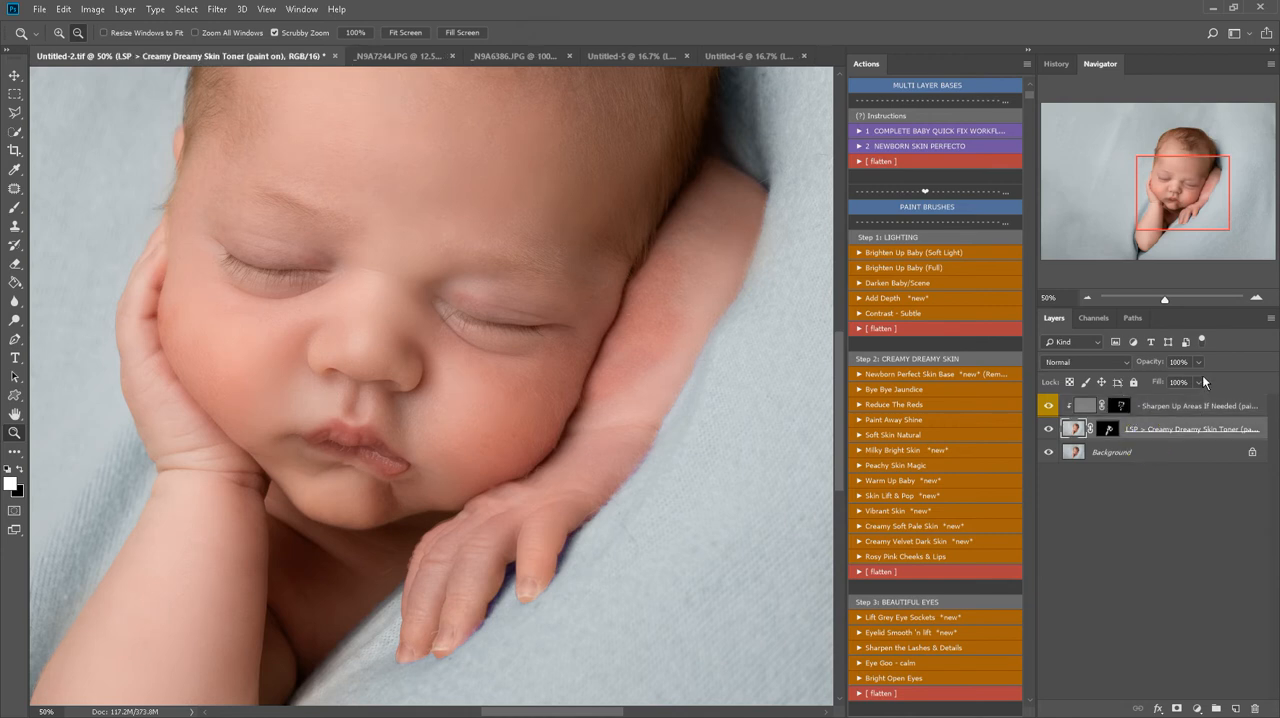
drag(1148, 382, 1140, 384)
right_click(1160, 452)
click(1183, 597)
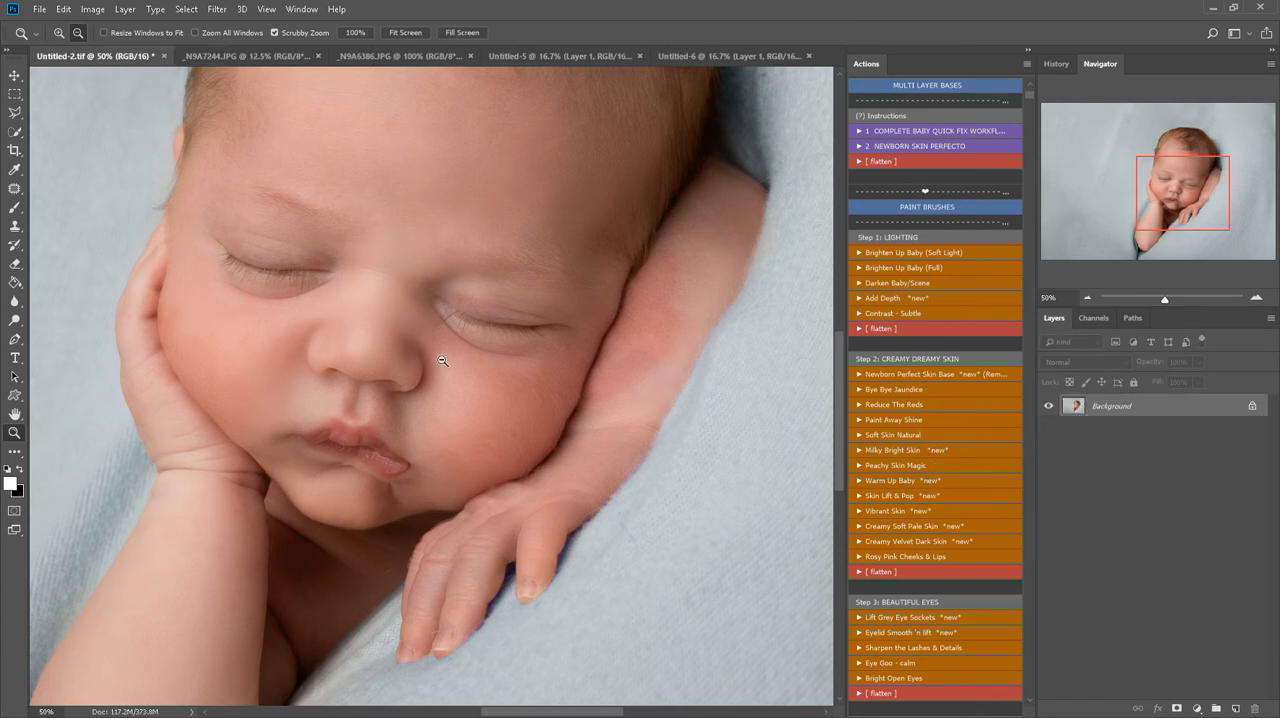
Run the Go Away Reds *extra* action from the Step 4: Toning set
key(b)
key(z)
alt+click(474, 362)
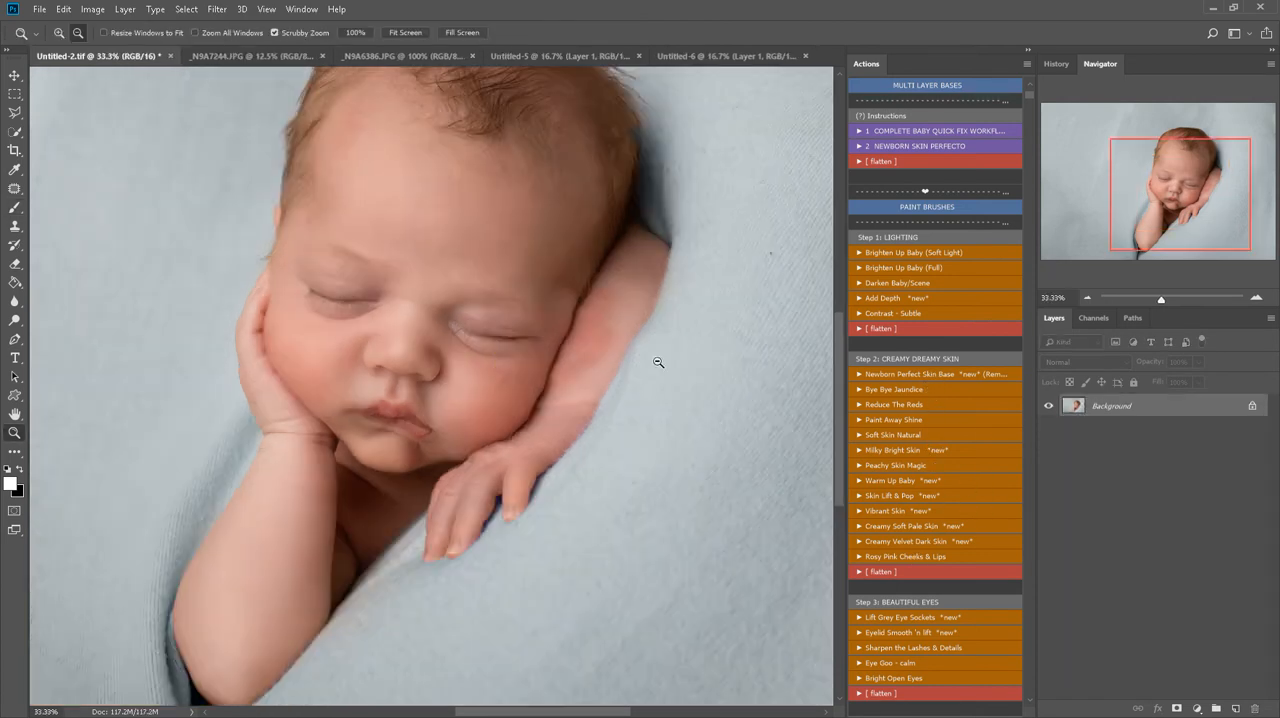
scroll(941, 512, down, 1)
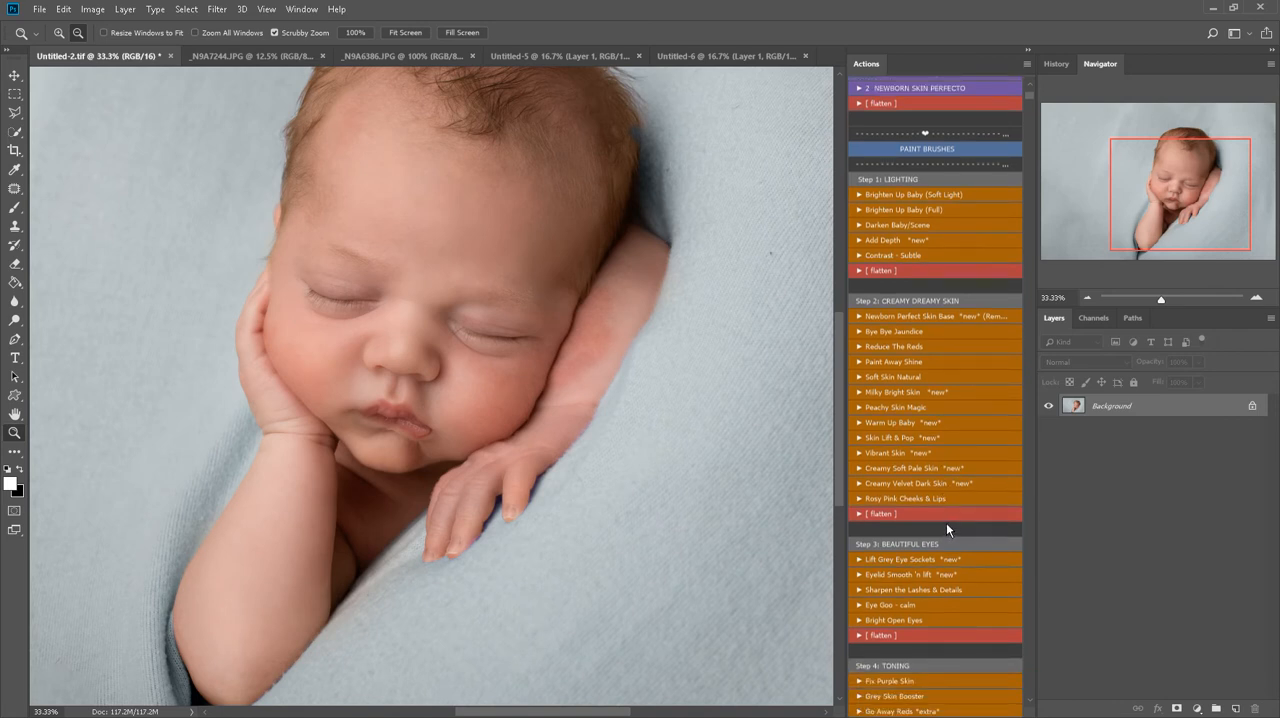
scroll(946, 522, down, 1)
scroll(876, 480, down, 1)
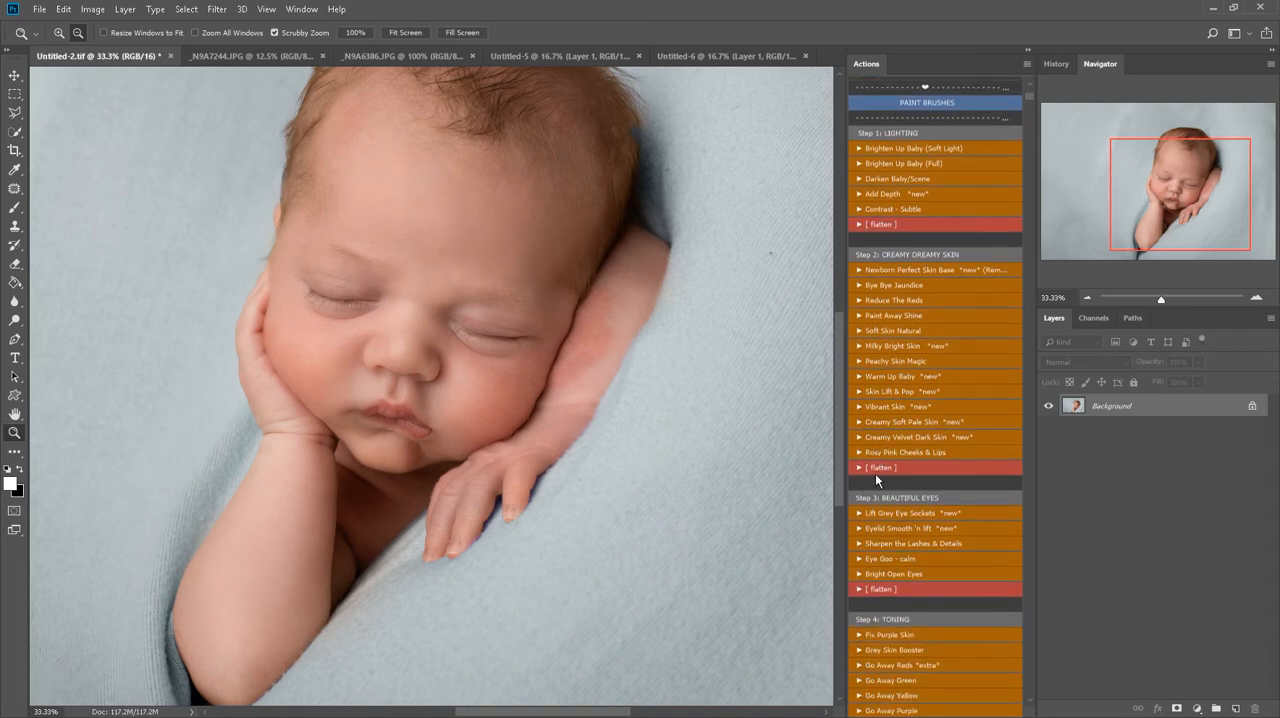
click(885, 665)
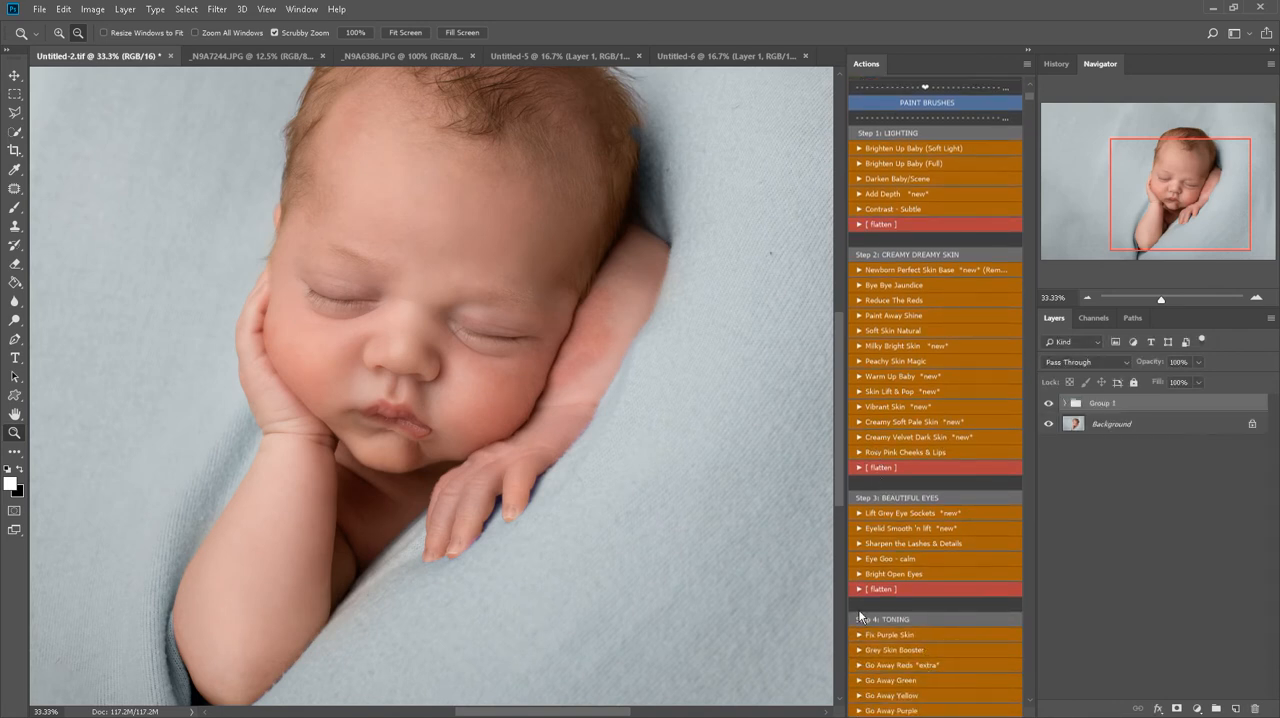
Paint the Go Away Reds mask white over the red forearm beside the head with a 300 px brush
key(])
key(])
mouse_move(580, 319)
mouse_down()
mouse_move(589, 304)
mouse_move(592, 354)
mouse_move(551, 337)
mouse_move(640, 266)
mouse_move(663, 266)
mouse_up()
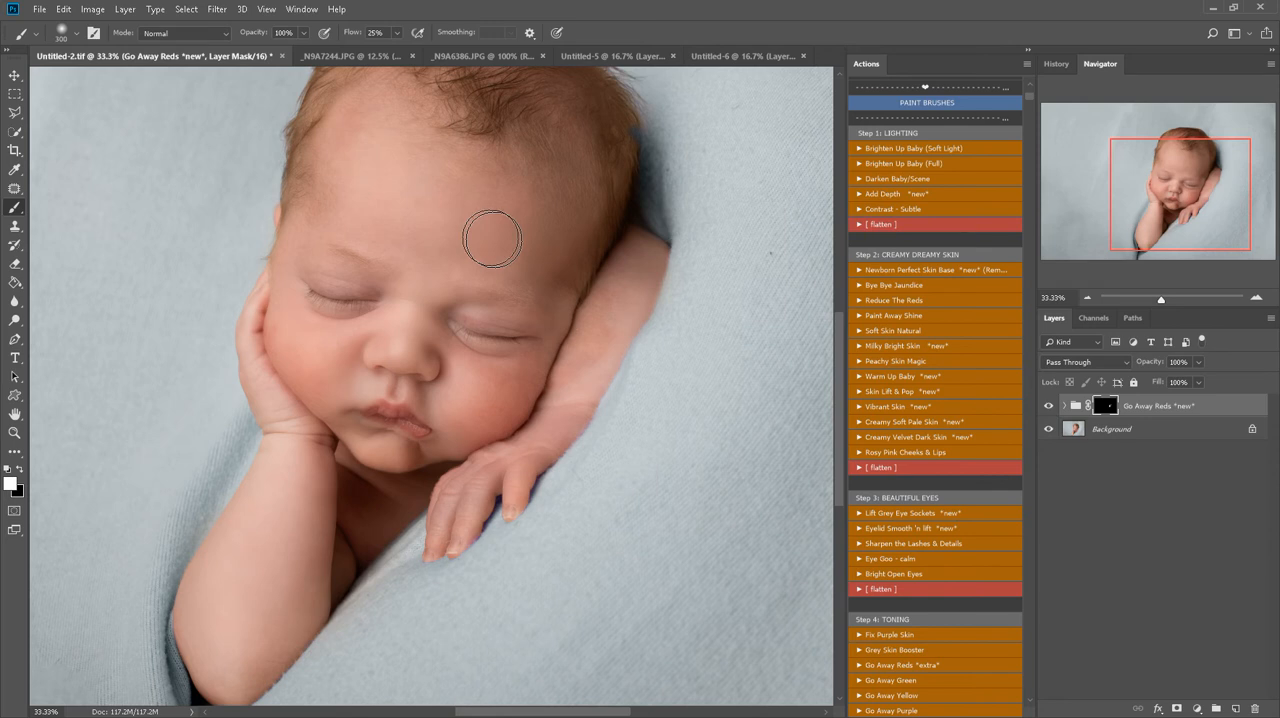
Enlarge the brush to 900 px and paint the Go Away Reds mask white over the forehead, face, arm and hand
key(])
key(])
key(])
key(])
key(])
key(])
mouse_move(422, 196)
mouse_down()
mouse_move(307, 140)
mouse_move(326, 104)
mouse_move(322, 248)
mouse_up()
mouse_move(535, 356)
mouse_down()
mouse_move(434, 350)
mouse_move(403, 321)
mouse_up()
click(328, 526)
click(485, 501)
Compare the portrait with and without the Go Away Reds group, and flatten the image
click(1048, 406)
click(1048, 406)
right_click(1145, 430)
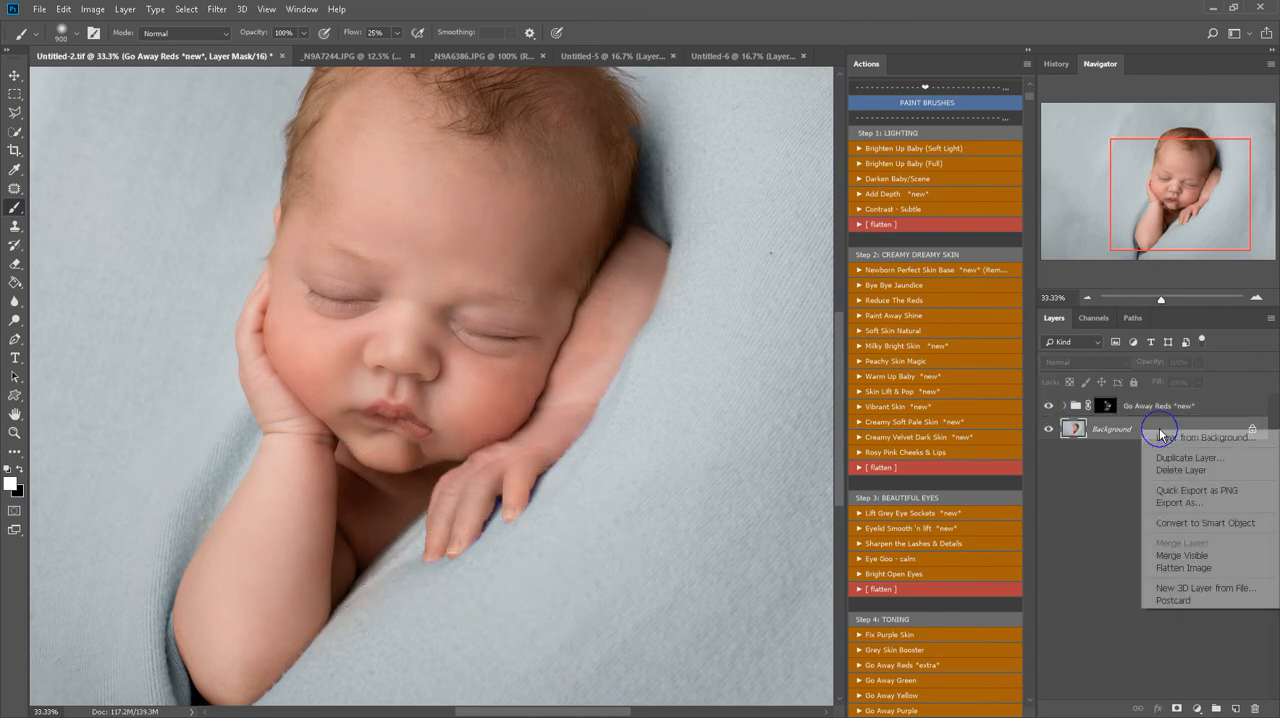
click(1190, 563)
Patch the blotchy skin on the forearm near the elbow with clean neighbouring skin using the Patch tool
key(z)
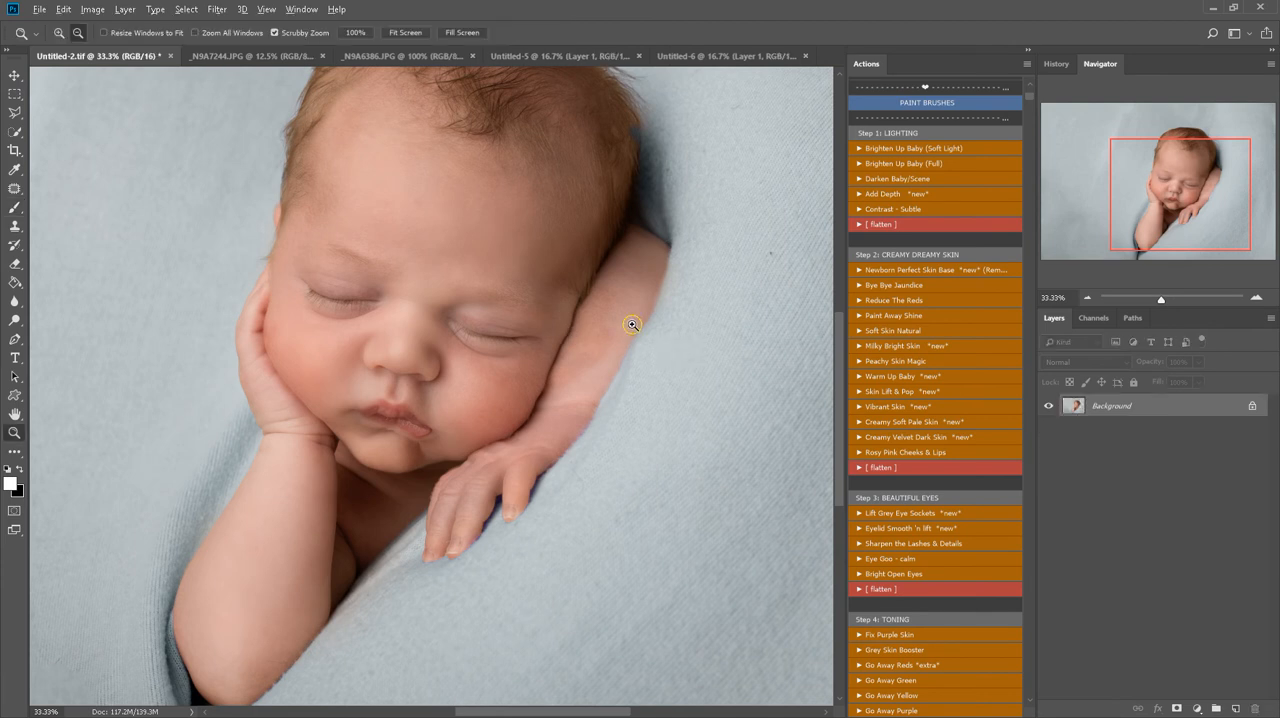
click(637, 333)
key(j)
drag(612, 248, 622, 328)
drag(598, 234, 607, 244)
click(651, 232)
mouse_move(609, 303)
mouse_down()
mouse_move(638, 288)
mouse_move(607, 347)
mouse_move(548, 383)
mouse_move(607, 310)
mouse_up()
mouse_move(590, 367)
mouse_down()
mouse_move(645, 290)
mouse_move(656, 246)
mouse_move(554, 434)
mouse_move(498, 469)
mouse_move(517, 395)
mouse_move(614, 278)
mouse_up()
click(623, 320)
Patch the uneven patches along the middle of the forearm and beside the cheek
click(553, 343)
mouse_move(539, 312)
mouse_down()
mouse_move(527, 377)
mouse_move(516, 343)
mouse_move(532, 315)
mouse_move(590, 277)
mouse_up()
click(568, 382)
mouse_move(577, 337)
mouse_down()
mouse_move(563, 408)
mouse_move(560, 338)
mouse_up()
mouse_move(566, 384)
mouse_down()
mouse_move(621, 298)
mouse_move(534, 336)
mouse_move(636, 252)
mouse_up()
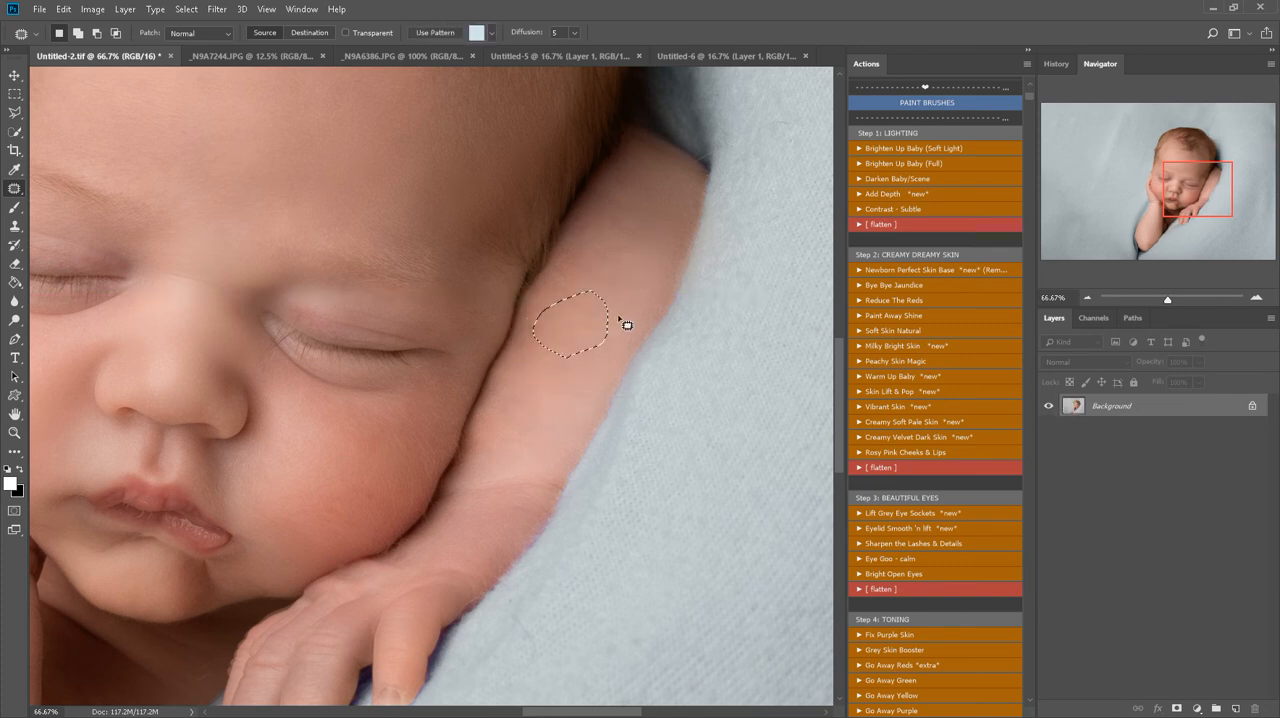
mouse_move(531, 386)
mouse_down()
mouse_move(512, 451)
mouse_move(488, 470)
mouse_up()
drag(499, 386, 524, 374)
mouse_move(507, 406)
mouse_down()
mouse_move(578, 361)
mouse_move(586, 335)
mouse_up()
click(627, 269)
Patch the remaining blotches where the forearm meets the cheek and clear the selection
key(z)
mouse_move(529, 390)
mouse_down()
mouse_move(480, 450)
mouse_move(528, 402)
mouse_up()
click(522, 419)
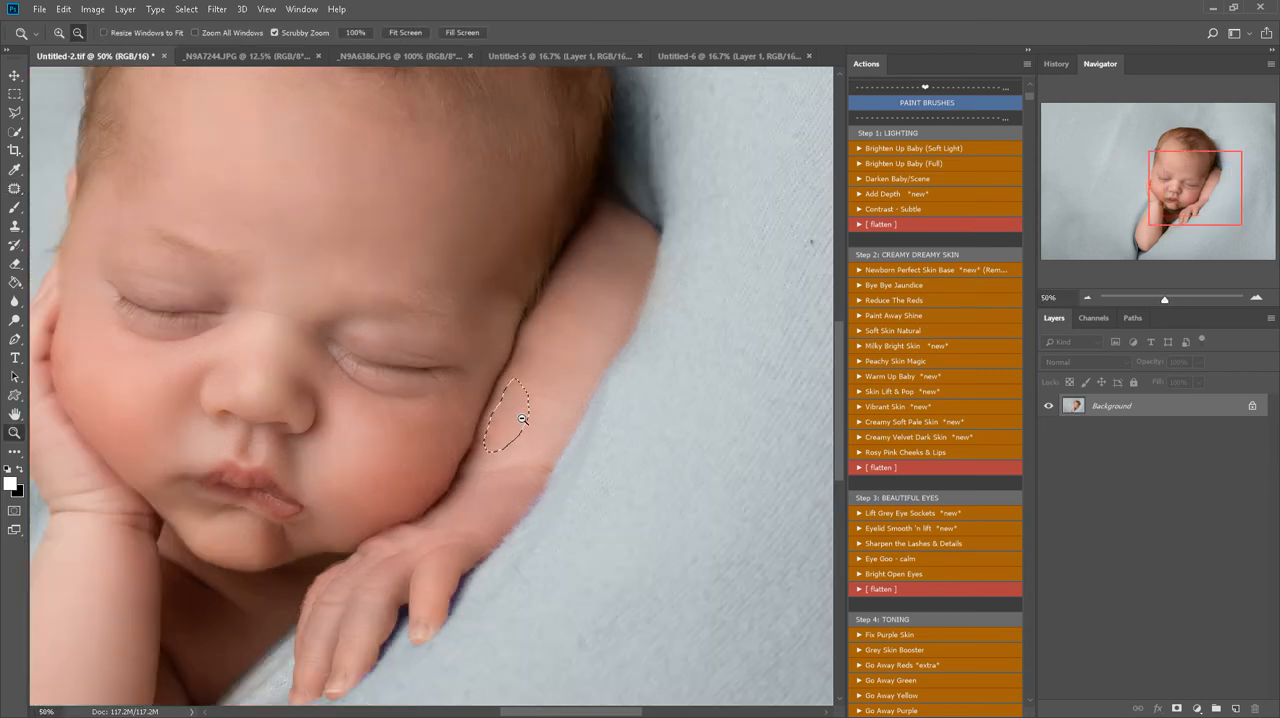
key(j)
click(583, 350)
mouse_move(535, 387)
mouse_down()
mouse_move(508, 417)
mouse_move(525, 370)
mouse_move(582, 339)
mouse_move(579, 319)
mouse_move(539, 377)
mouse_up()
click(571, 374)
mouse_move(534, 381)
mouse_down()
mouse_move(554, 368)
mouse_move(491, 400)
mouse_move(422, 409)
mouse_up()
click(568, 349)
key(z)
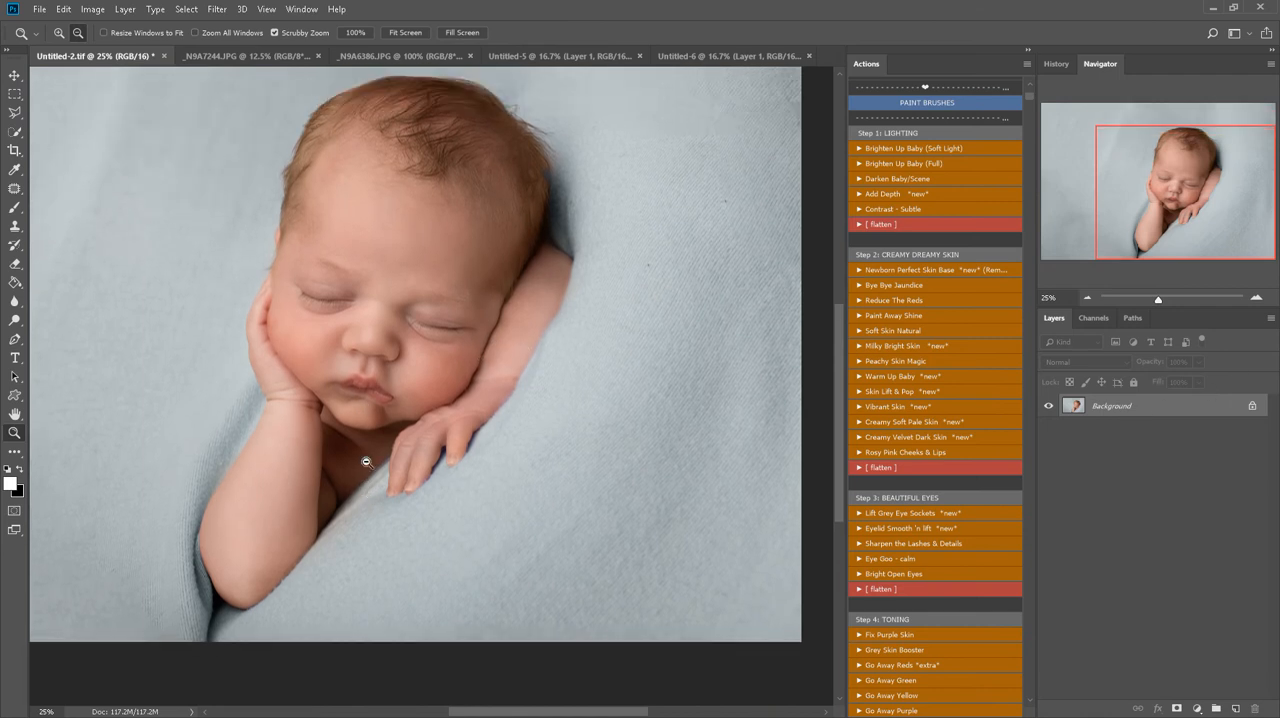
Run the Lift Grey Eye Sockets action and paint it over both eye sockets with a 300 px brush
click(335, 345)
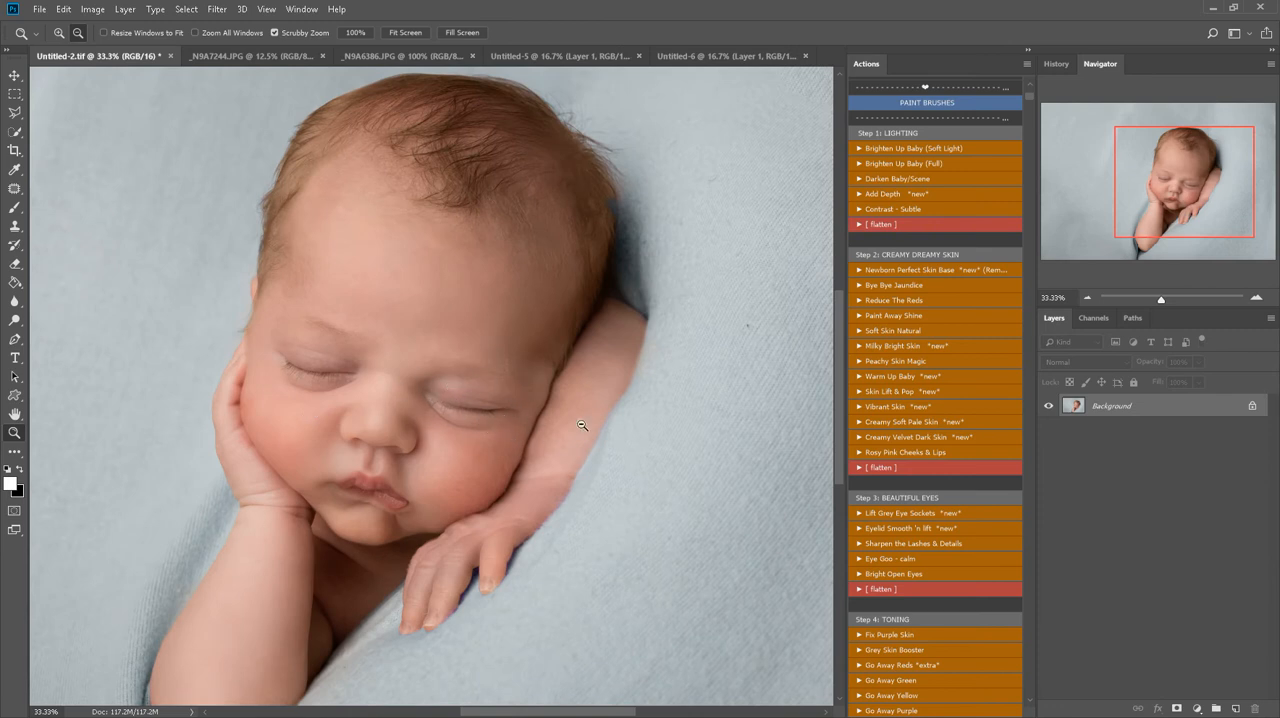
scroll(935, 455, down, 2)
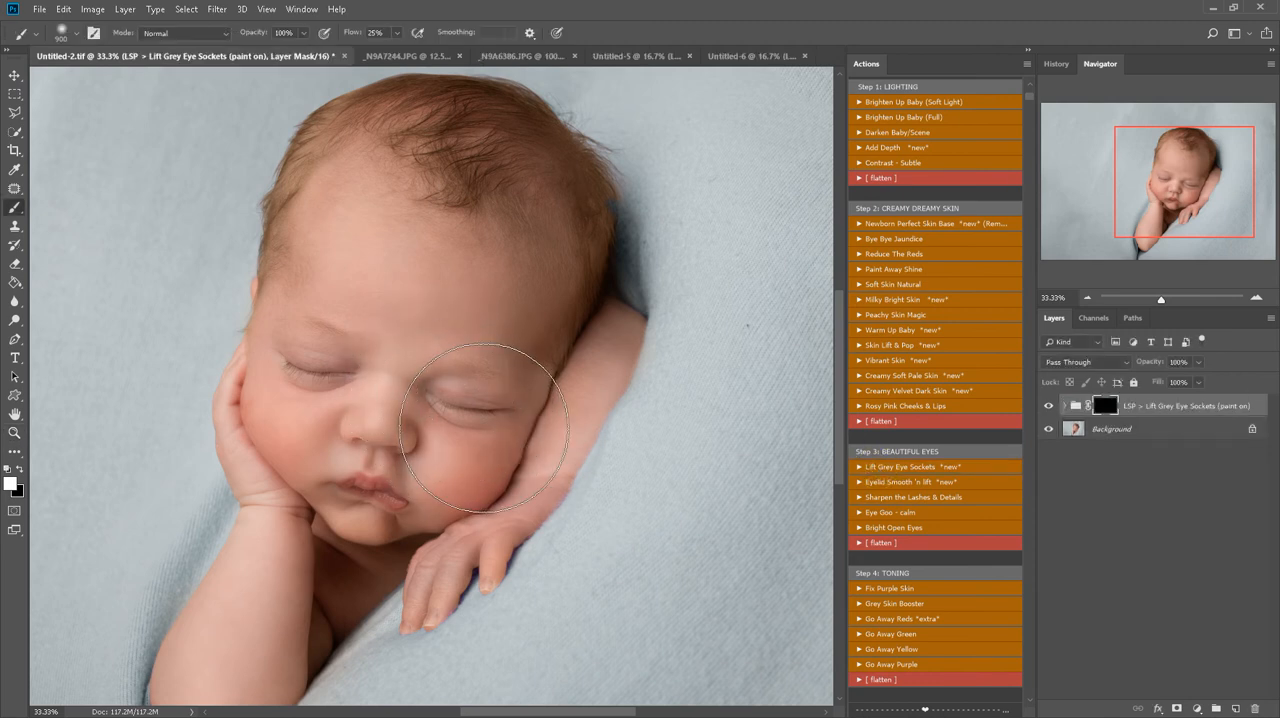
key(bracketleft)
key(bracketleft)
key(bracketleft)
key(bracketleft)
key(bracketleft)
key(bracketleft)
key(bracketleft)
key(bracketleft)
key(bracketleft)
key(bracketleft)
key(bracketleft)
key(bracketleft)
key(bracketleft)
drag(425, 391, 494, 410)
drag(331, 365, 358, 374)
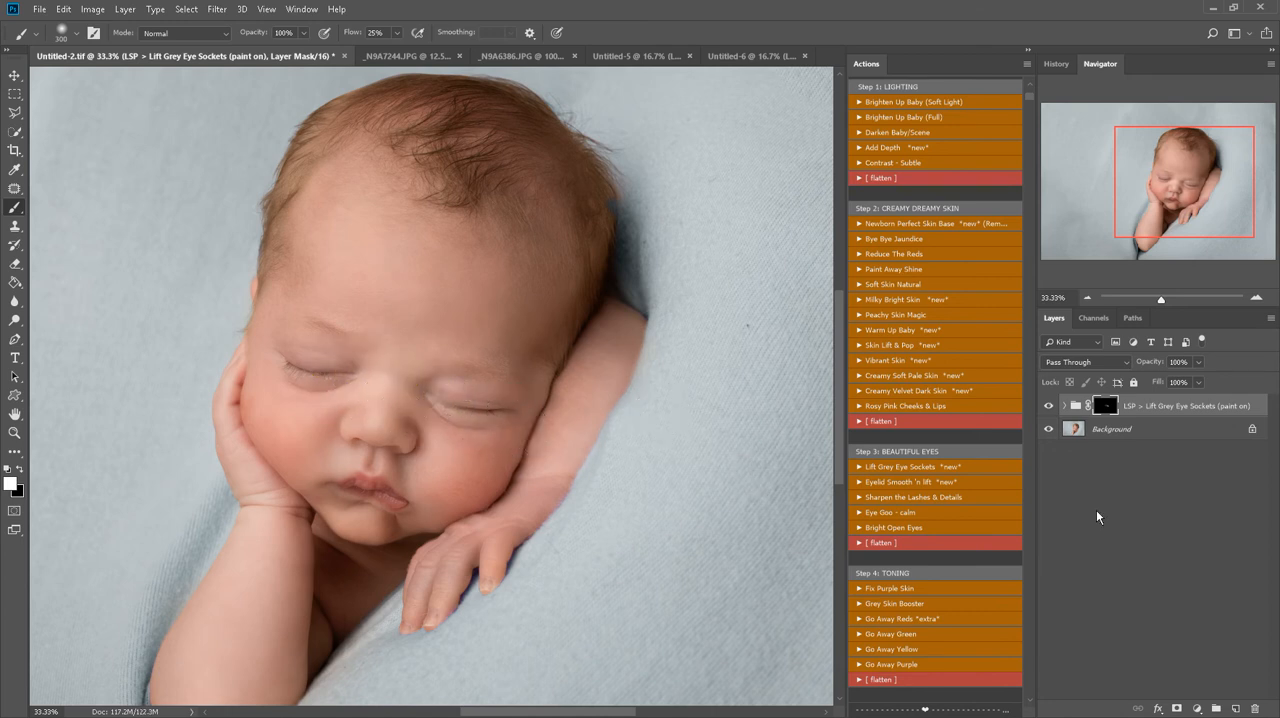
Run Sharpen the Lashes & Details and paint the effect over both eyes' lashes, the lips and the eyebrow with a 90 px brush
click(896, 496)
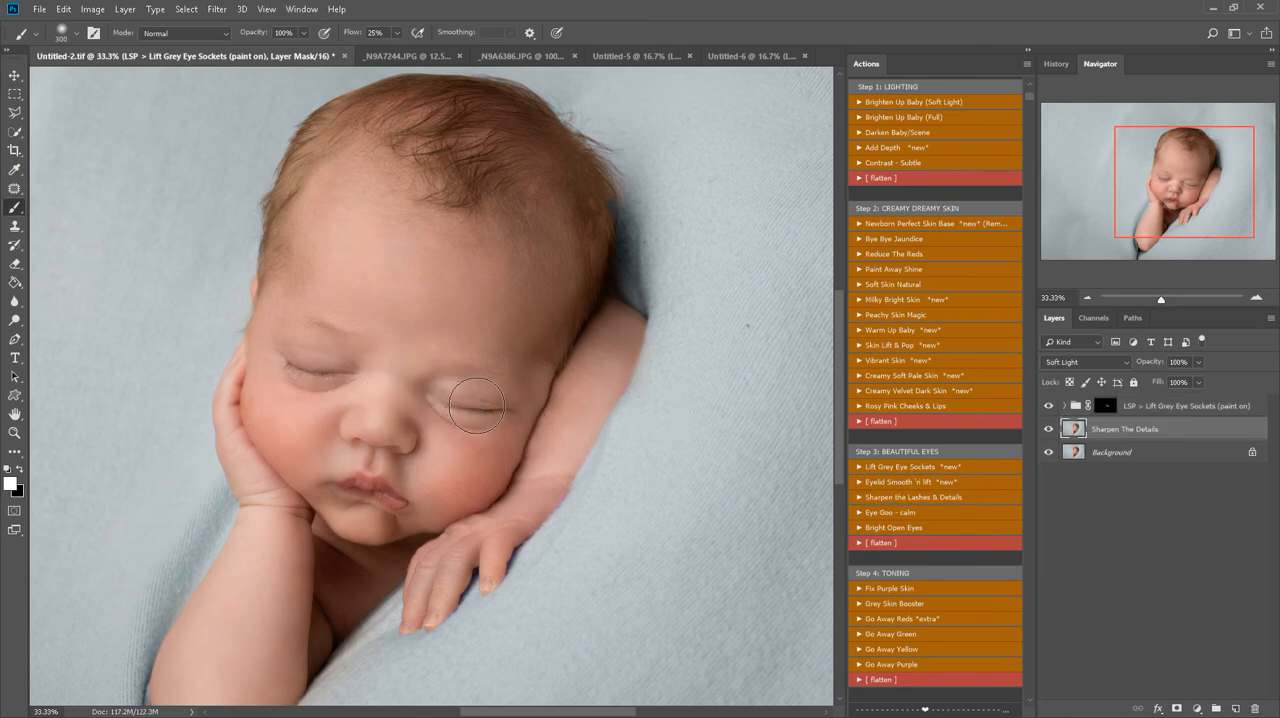
key(z)
click(473, 413)
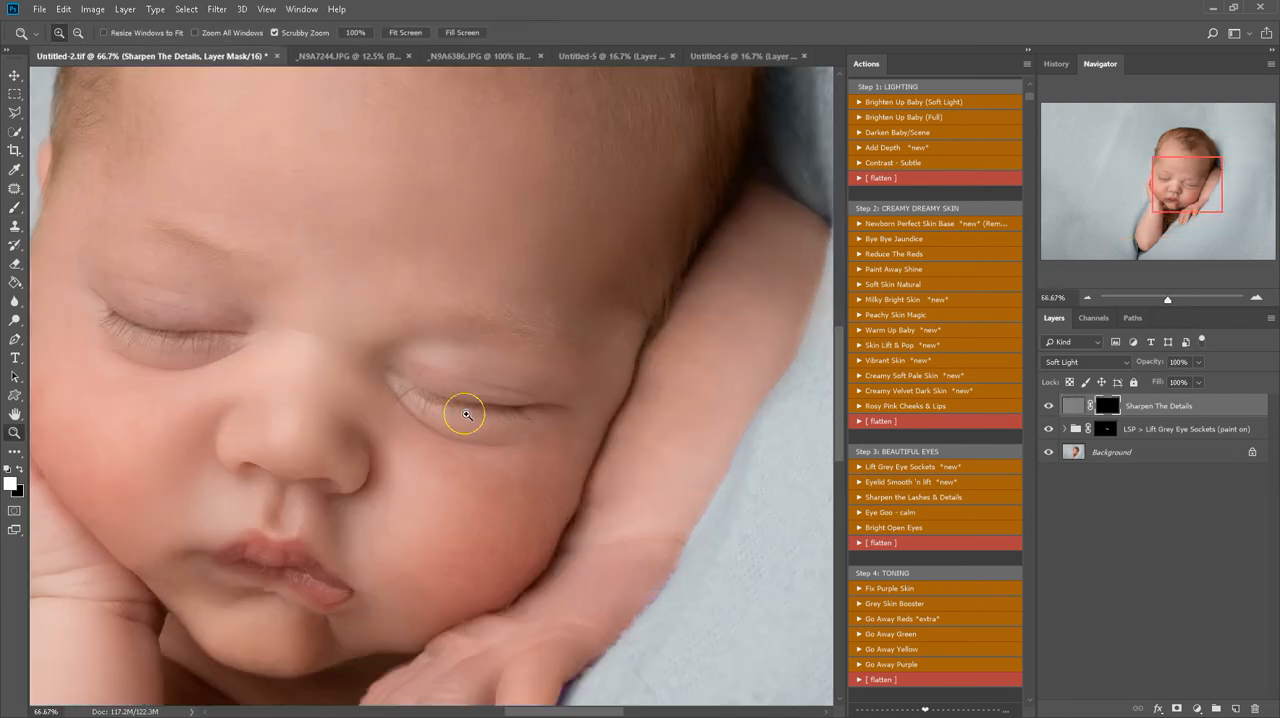
key(b)
key(bracketleft)
key(bracketleft)
key(bracketleft)
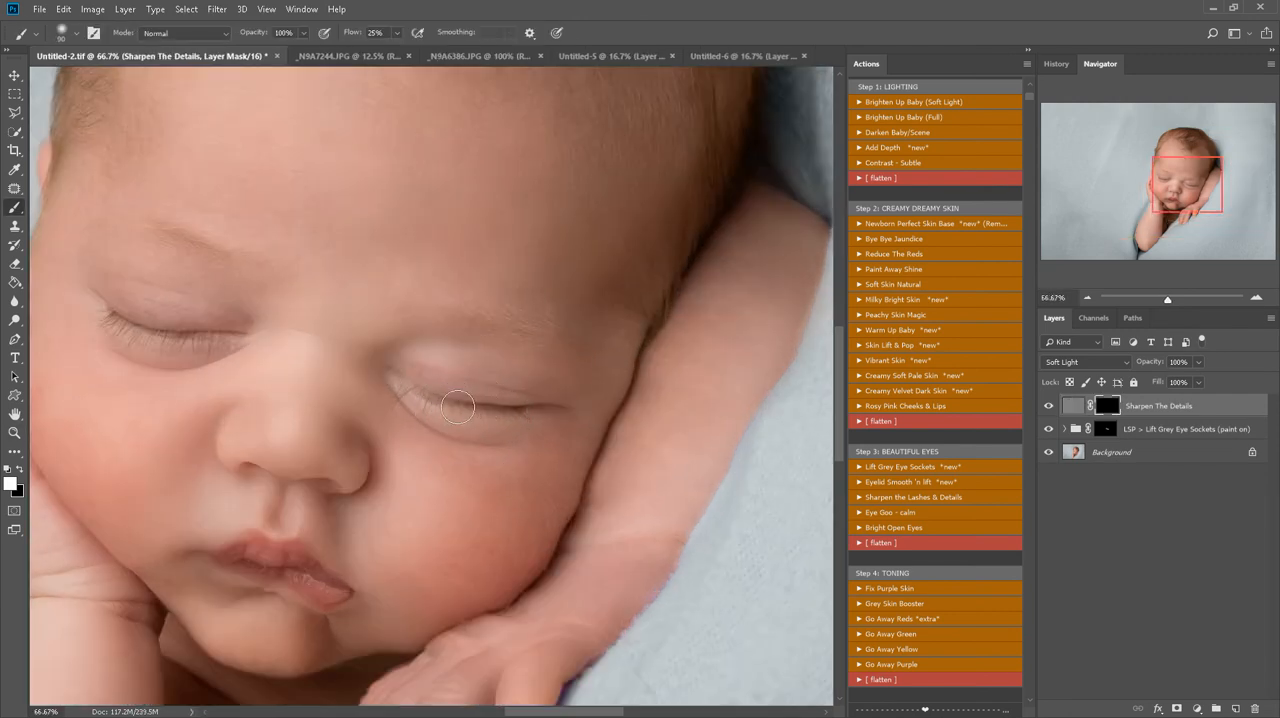
mouse_move(441, 407)
mouse_down()
mouse_move(414, 390)
mouse_move(490, 420)
mouse_move(461, 415)
mouse_up()
drag(173, 351, 147, 331)
drag(342, 592, 252, 526)
mouse_move(363, 331)
mouse_down()
mouse_move(442, 340)
mouse_move(457, 301)
mouse_move(407, 330)
mouse_move(529, 361)
mouse_up()
Paint the sharpening over the remaining details, including the mouth, with a 200 px brush, and flatten the image
key(z)
alt+click(366, 471)
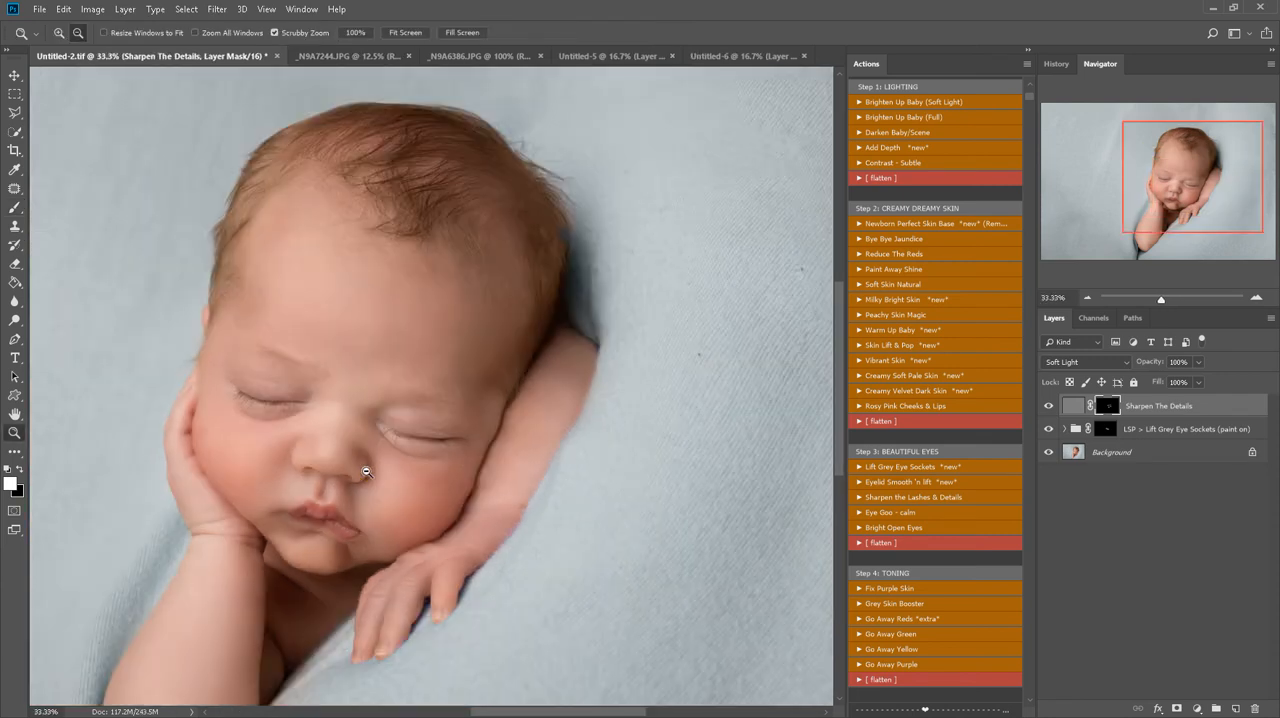
key(b)
scroll(380, 488, down, 1)
key(bracketright)
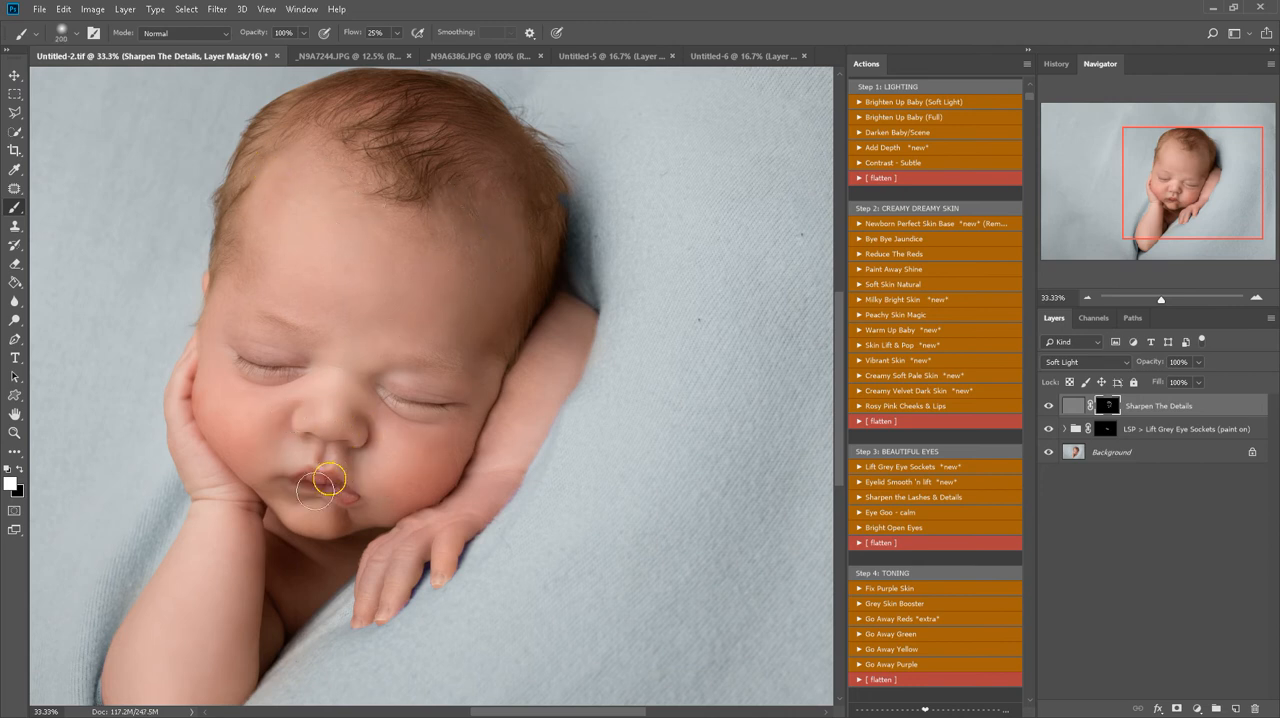
right_click(1127, 444)
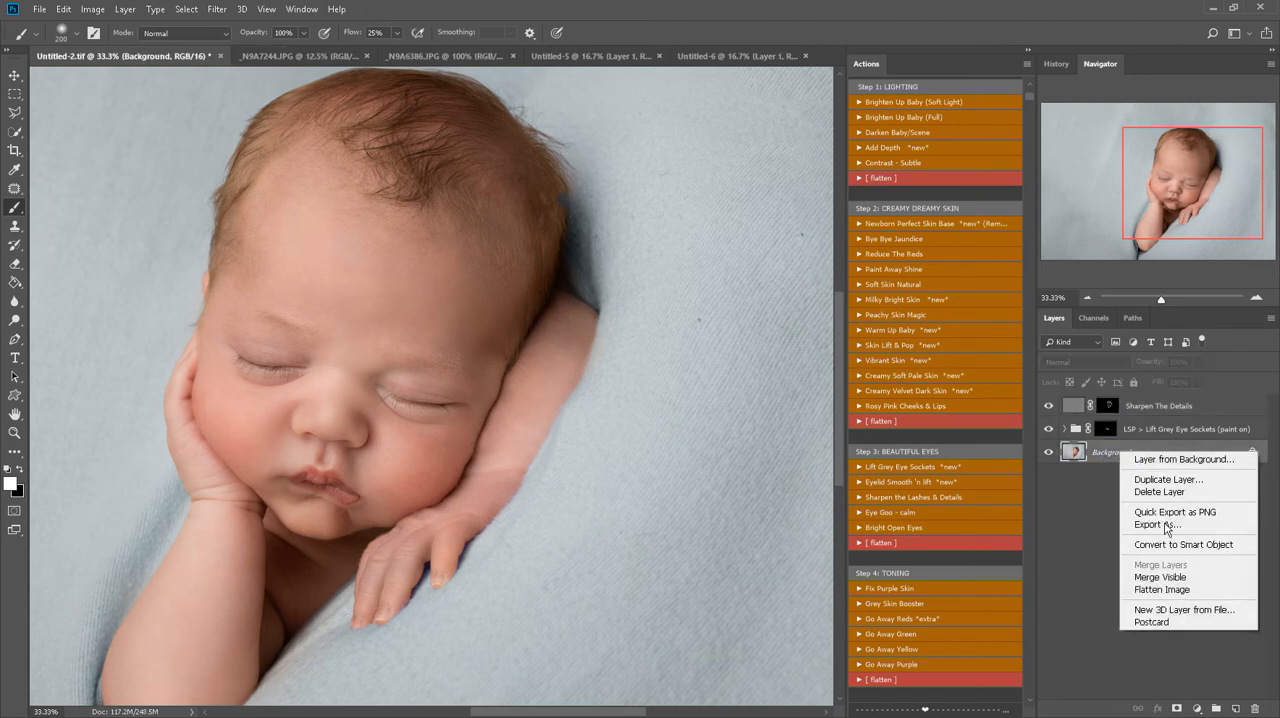
click(1174, 591)
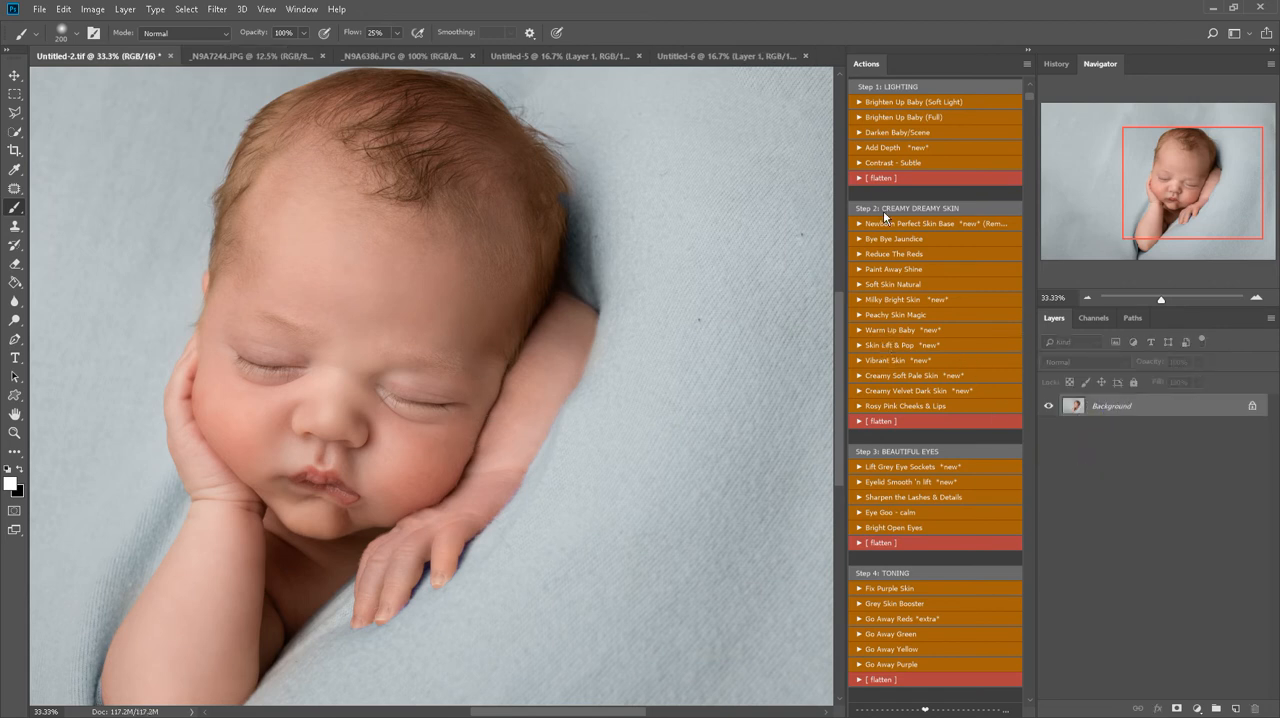
Run the Soft Skin Natural action and paint it over the cheeks, nose area and forehead, enlarging the brush to 500 px for the forehead
click(893, 284)
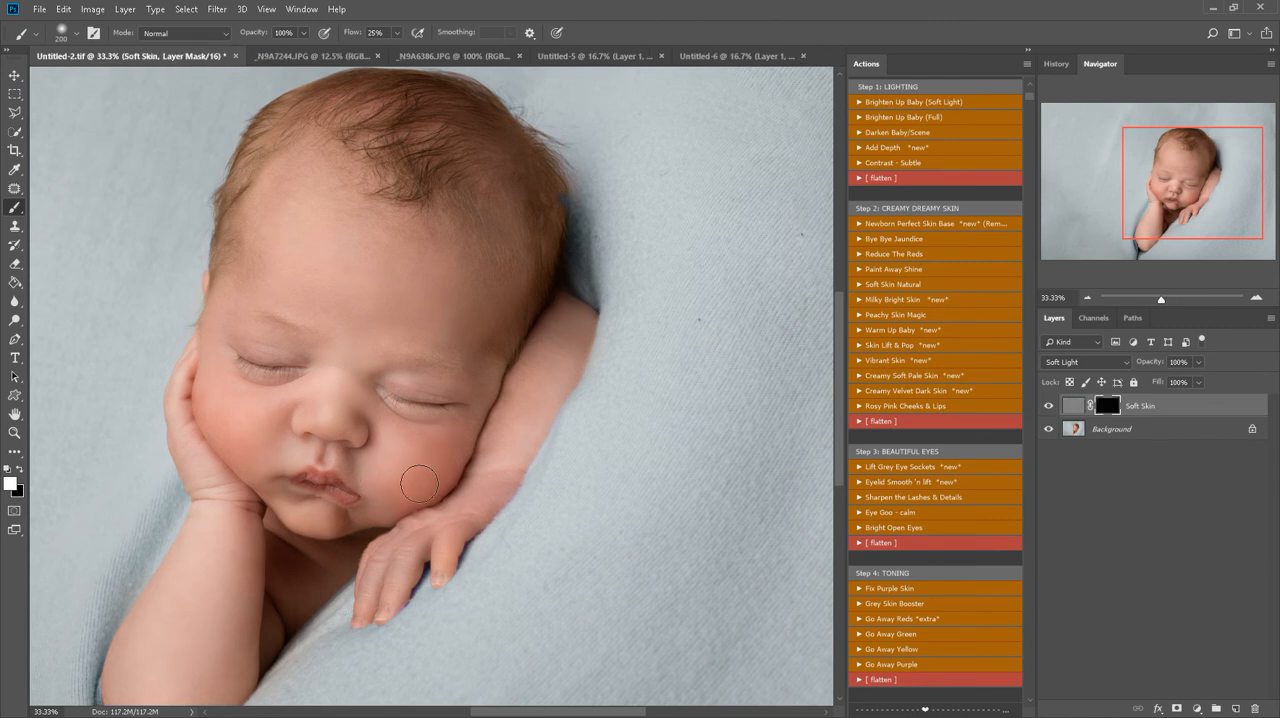
mouse_move(458, 453)
mouse_down()
mouse_move(403, 499)
mouse_move(425, 454)
mouse_up()
mouse_move(246, 440)
mouse_down()
mouse_move(253, 403)
mouse_move(274, 451)
mouse_move(212, 402)
mouse_move(212, 367)
mouse_move(233, 435)
mouse_move(222, 355)
mouse_move(279, 420)
mouse_move(335, 404)
mouse_move(361, 363)
mouse_up()
key(bracketright)
key(bracketright)
key(bracketright)
key(bracketright)
drag(375, 294, 422, 286)
Paint the Soft Skin effect over both arms and mask it off beside the face with a smaller black brush
scroll(375, 480, down, 1)
drag(254, 527, 191, 608)
drag(192, 555, 205, 615)
mouse_move(529, 366)
mouse_down()
mouse_move(614, 294)
mouse_move(543, 423)
mouse_move(512, 390)
mouse_up()
key(x)
right_click(512, 390)
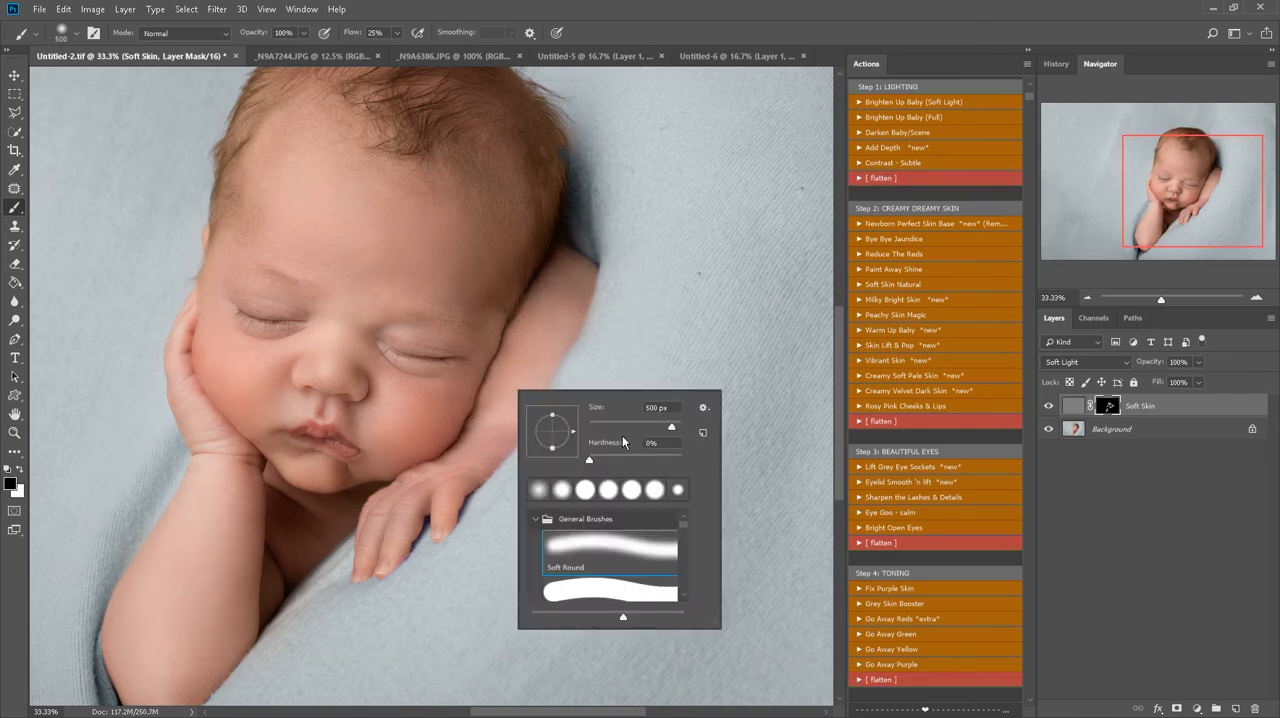
click(630, 425)
click(504, 343)
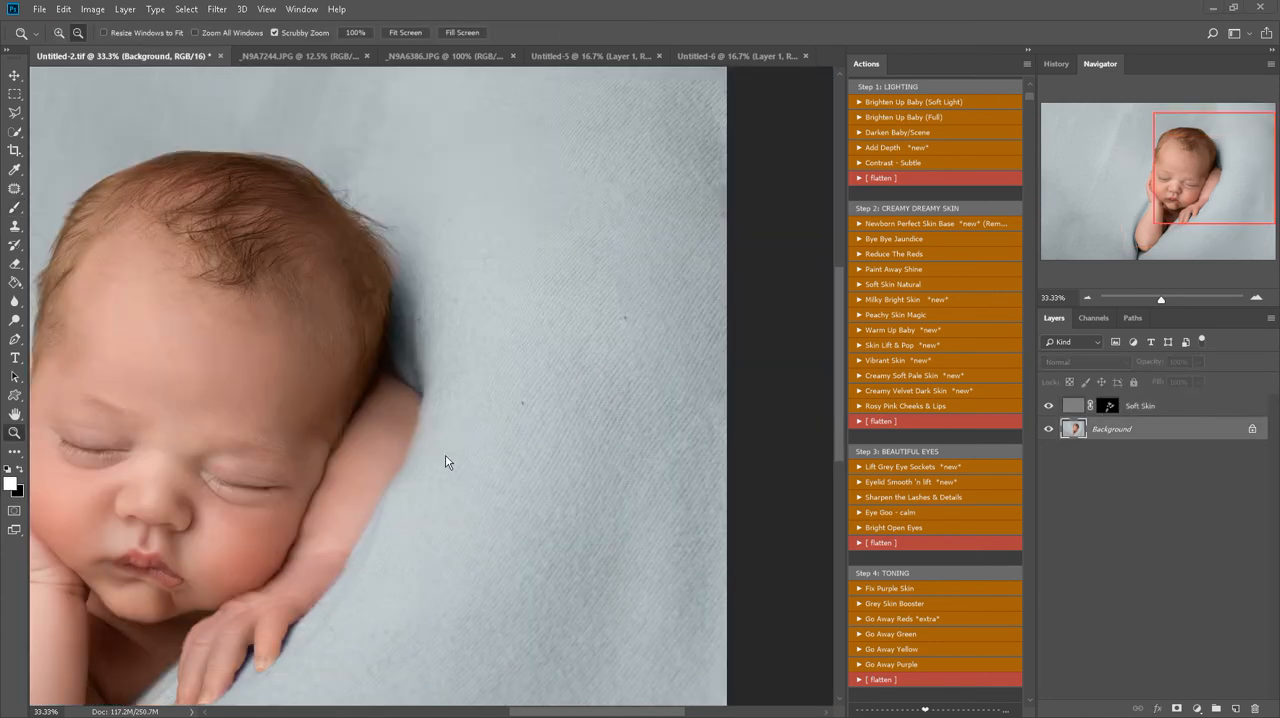
Run Brighten Up Baby (Soft Light) on the whole portrait and delete the duplicate Brighten Up Baby group
click(259, 458)
click(202, 444)
key(h)
drag(207, 460, 453, 362)
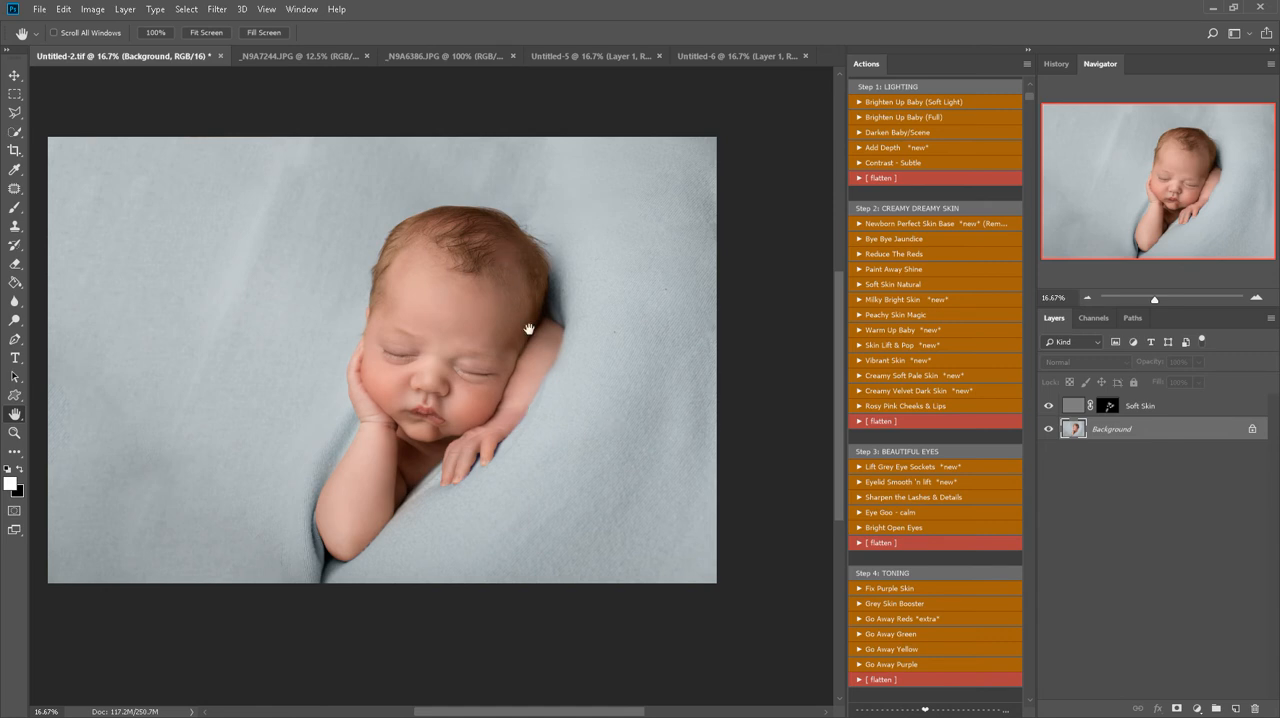
scroll(947, 235, up, 3)
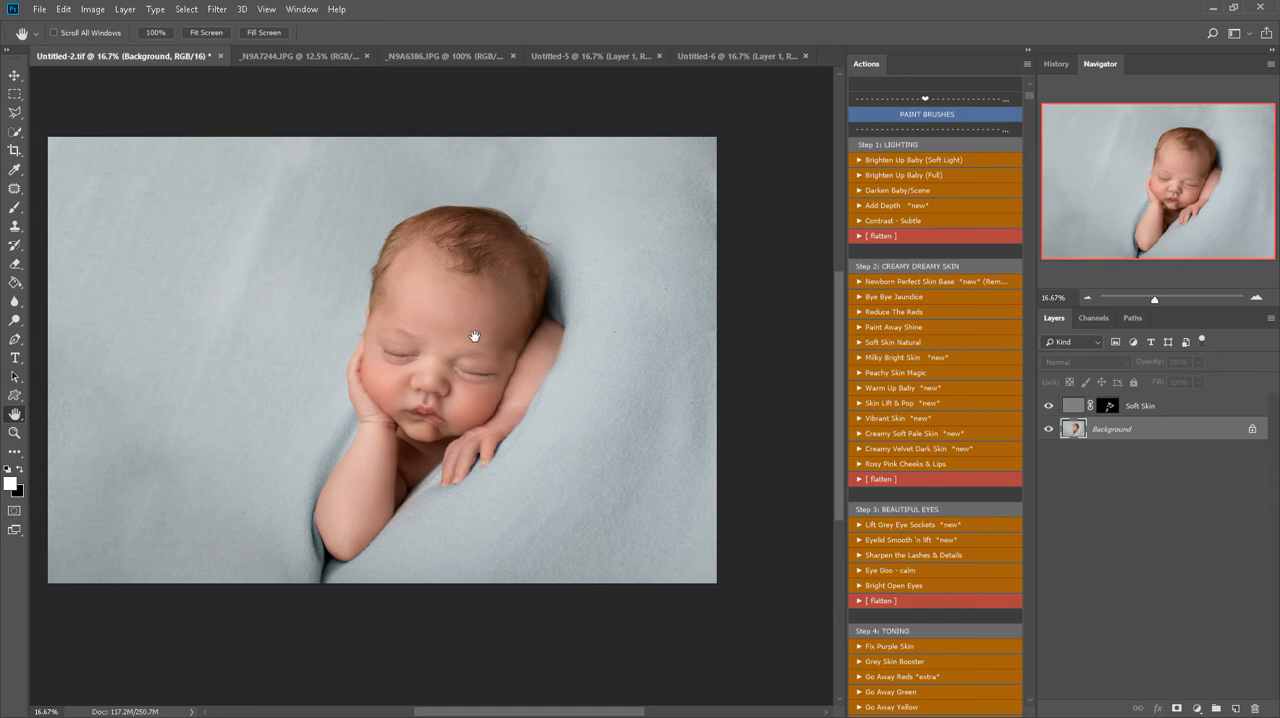
click(894, 160)
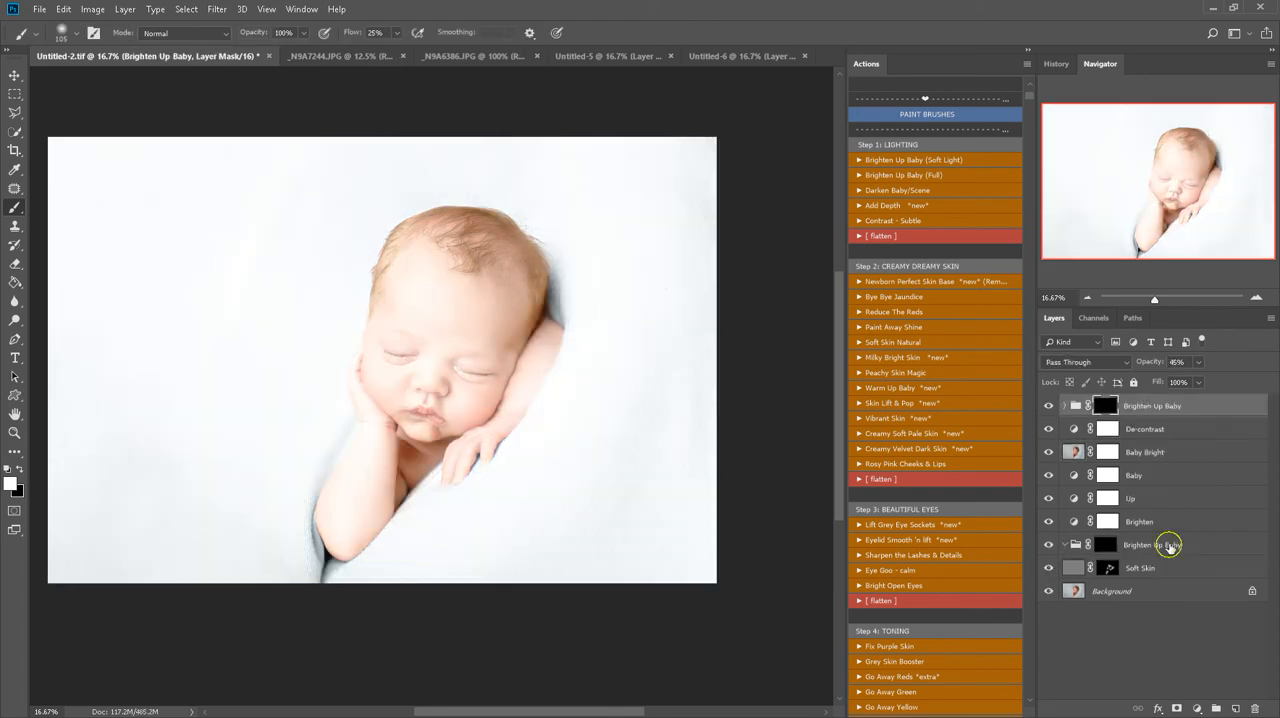
shift+click(1169, 547)
drag(1171, 551, 1255, 709)
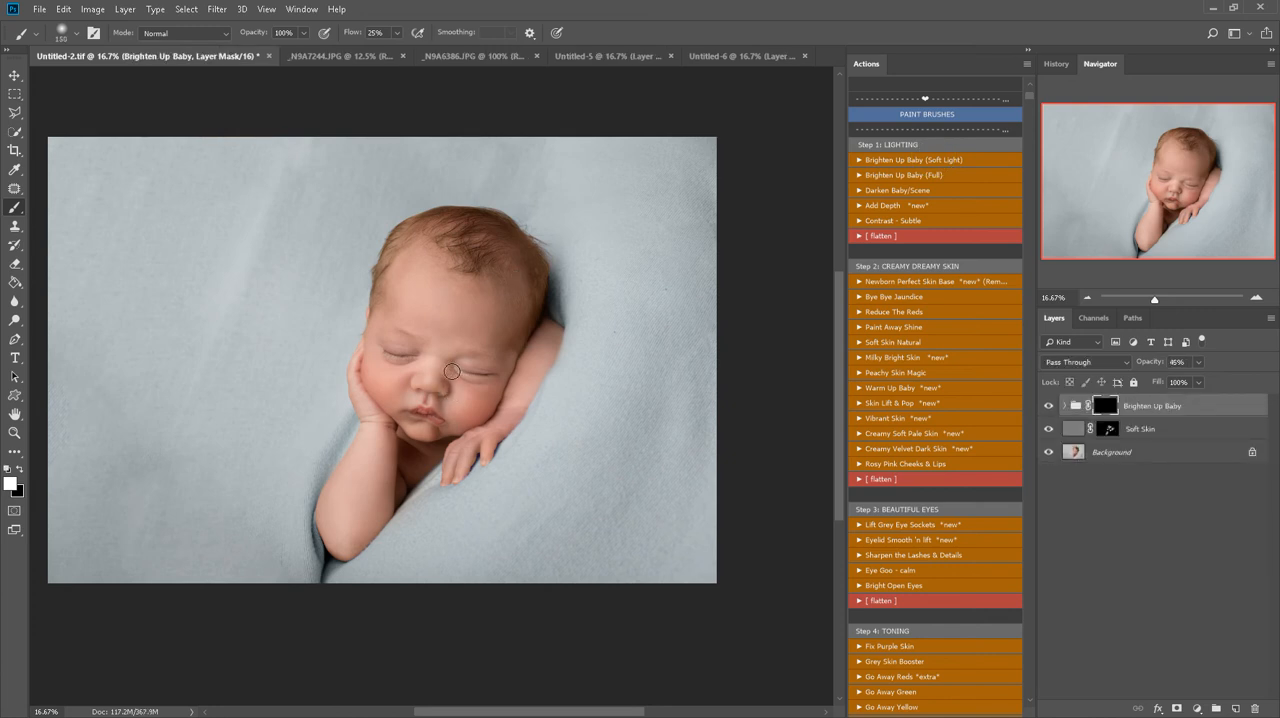
Paint the Brighten Up Baby effect over the face with a 1200 px brush
key(bracketright)
key(bracketright)
key(bracketright)
key(bracketright)
key(bracketright)
key(bracketright)
key(bracketright)
key(bracketright)
key(bracketright)
key(bracketright)
key(bracketright)
mouse_move(484, 357)
mouse_down()
mouse_move(415, 342)
mouse_move(407, 293)
mouse_move(432, 320)
mouse_move(447, 373)
mouse_move(459, 360)
mouse_move(403, 366)
mouse_up()
key(x)
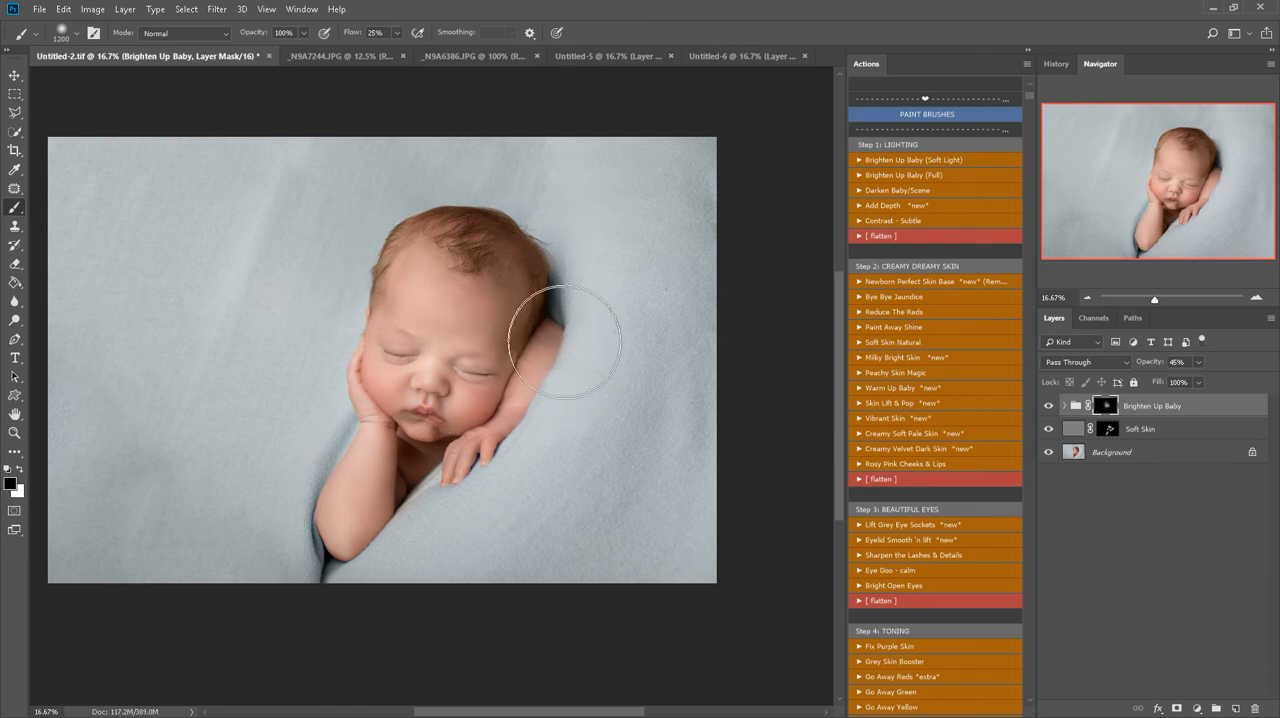
key(x)
key(x)
key(x)
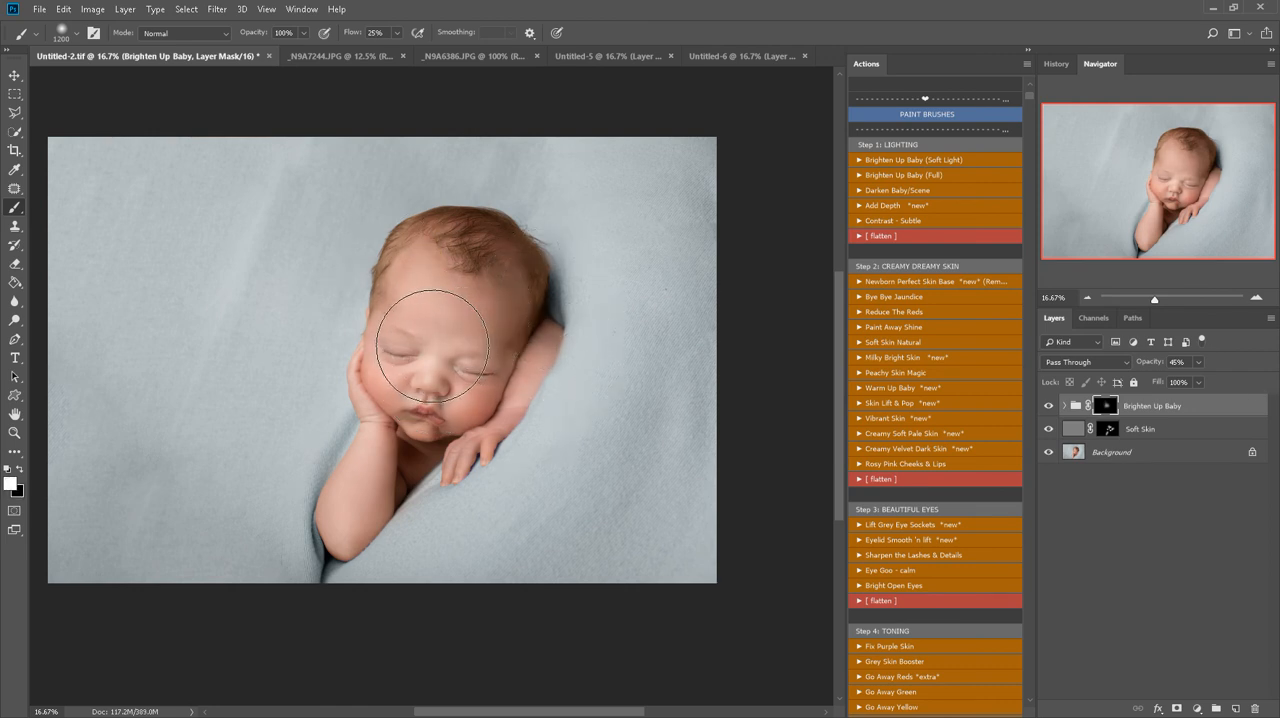
Refine the Brighten Up Baby mask around the eye and cheek with smaller brushes, alternating between black and white
key(bracketleft)
key(bracketleft)
key(bracketleft)
key(bracketleft)
key(bracketleft)
key(bracketleft)
key(bracketleft)
key(bracketleft)
key(bracketleft)
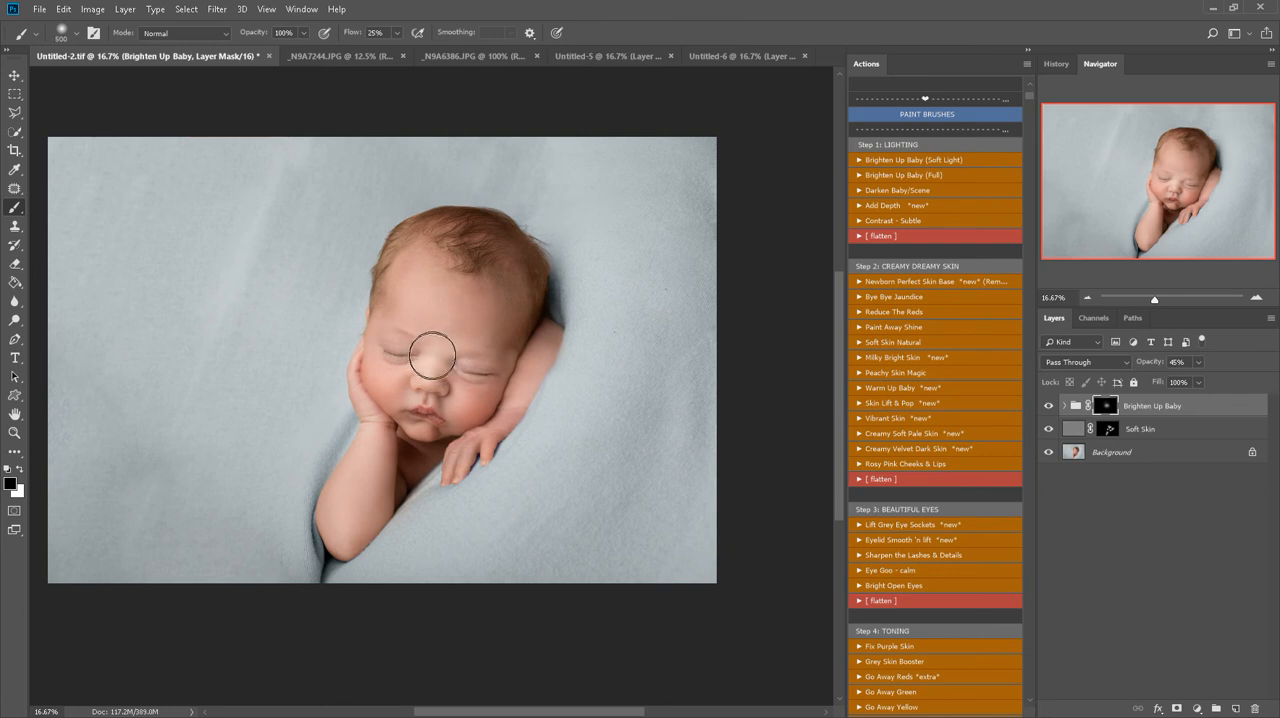
key(bracketleft)
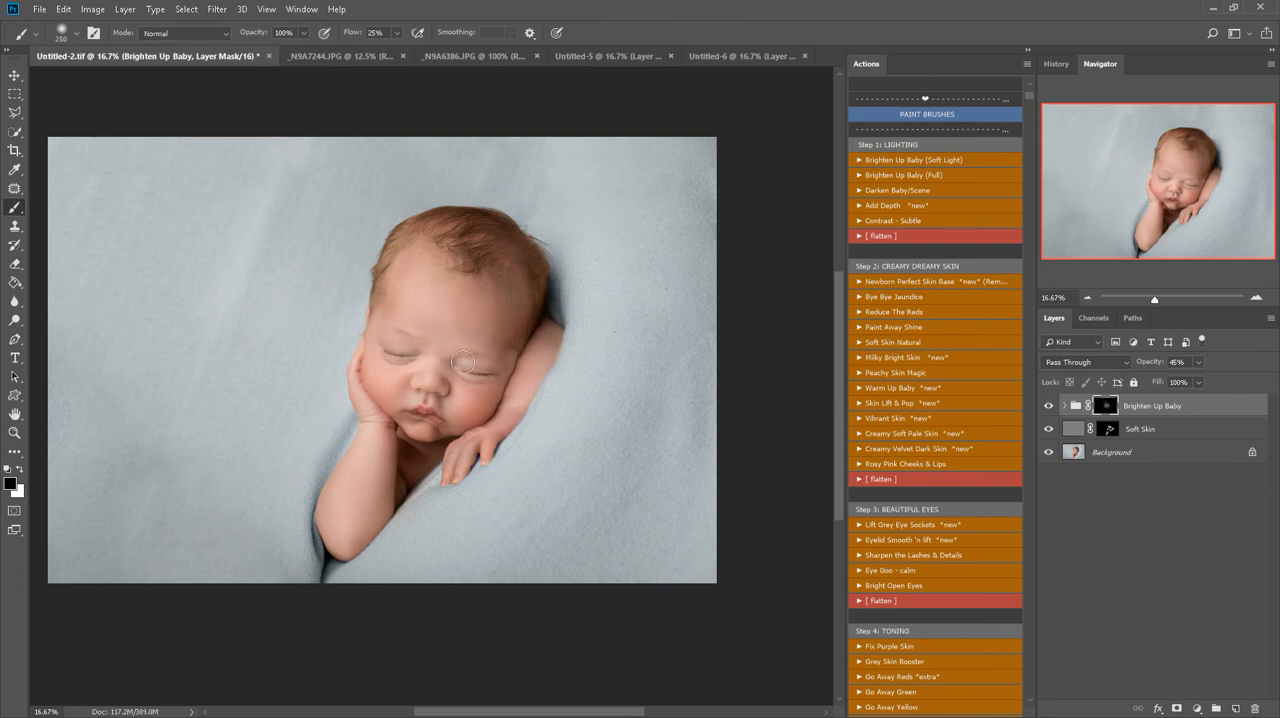
key(x)
mouse_move(481, 383)
mouse_down()
mouse_move(462, 389)
mouse_move(470, 419)
mouse_up()
key(x)
key(x)
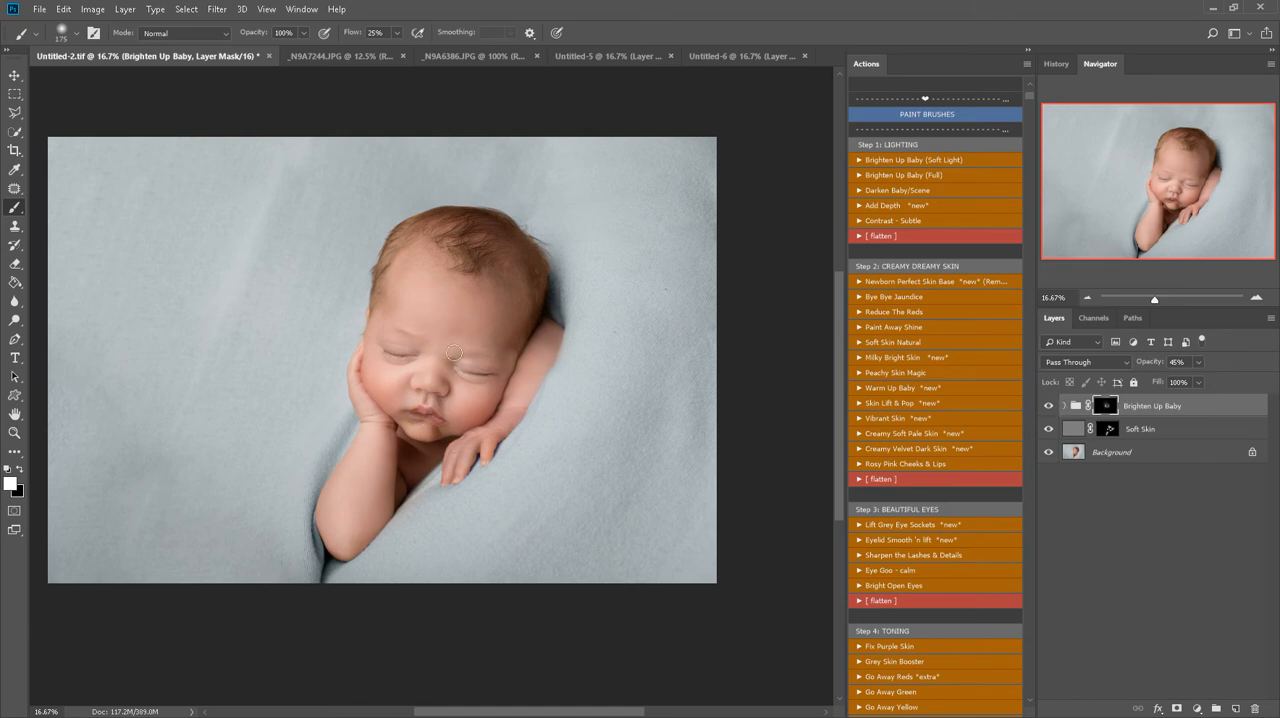
Mask the brightening back out around the closed eye and the edge of the face with a 291 px black brush
key(x)
right_click(429, 368)
click(579, 404)
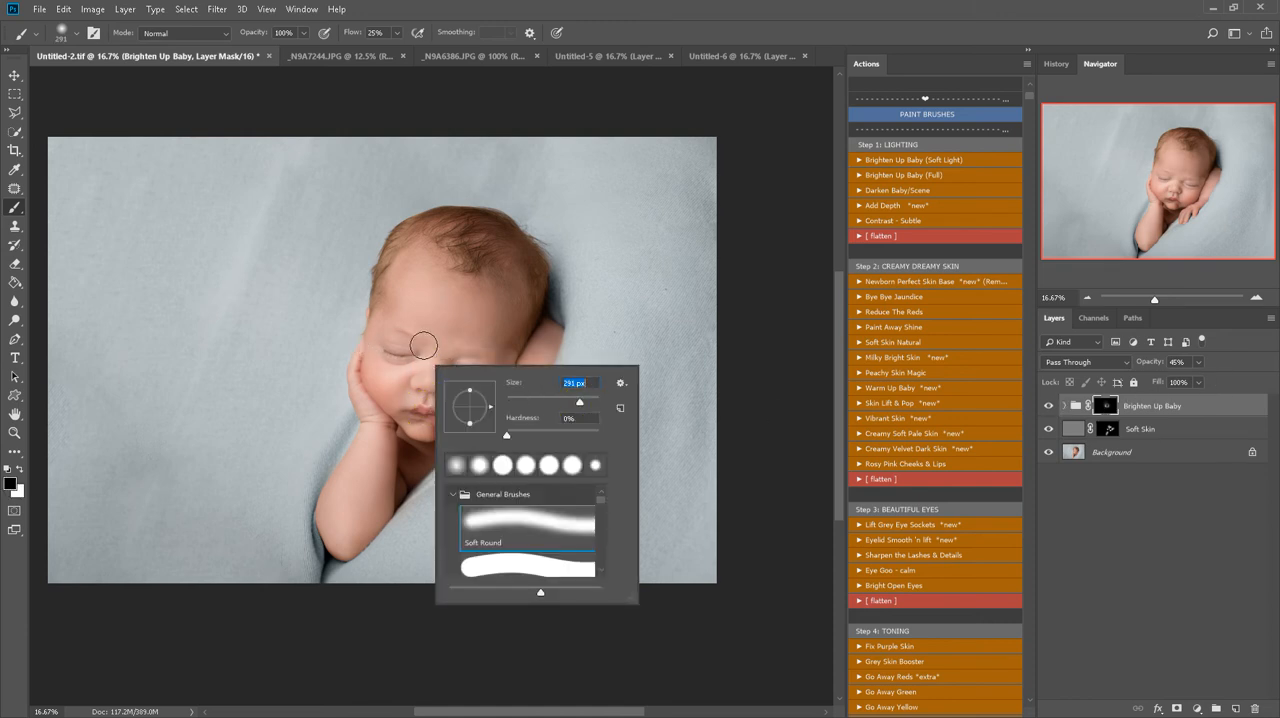
drag(424, 345, 390, 321)
drag(397, 364, 375, 367)
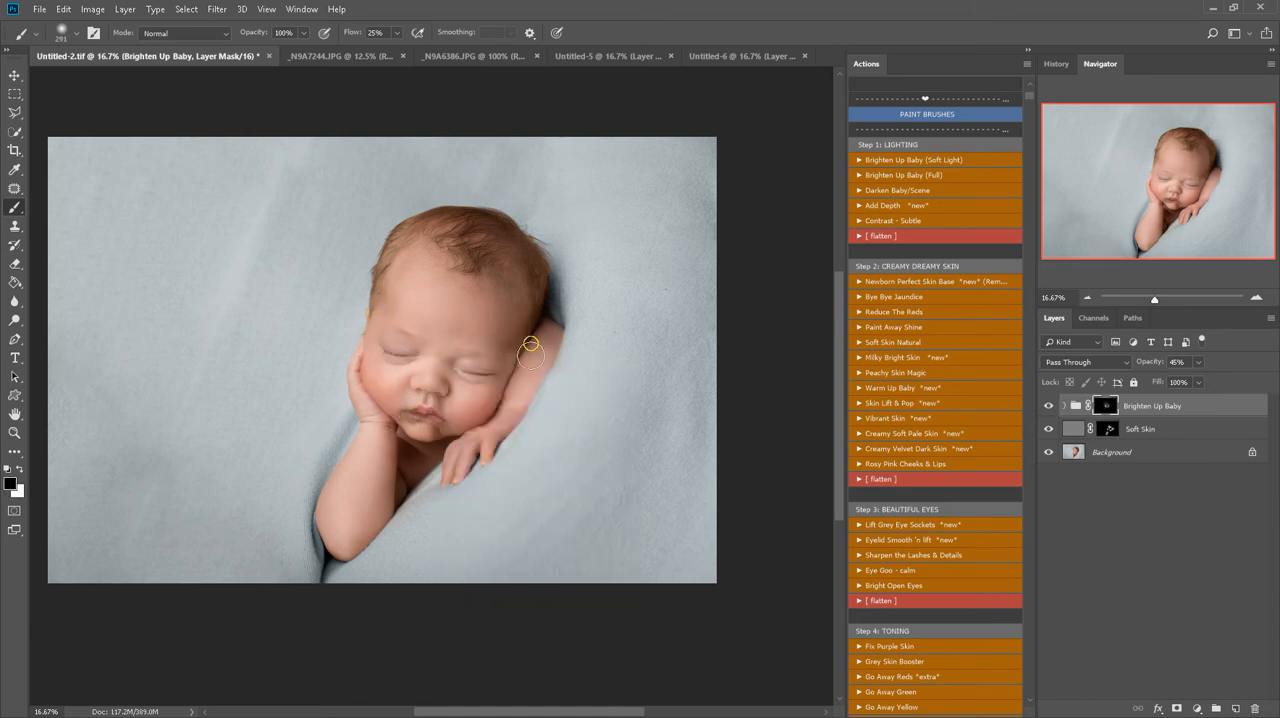
Compare the portrait without the Brighten Up Baby group, lower the group's opacity to 16%, and flatten the image
click(1048, 407)
click(1048, 407)
click(1048, 407)
mouse_move(1200, 386)
mouse_down()
mouse_move(1166, 375)
mouse_move(1178, 378)
mouse_up()
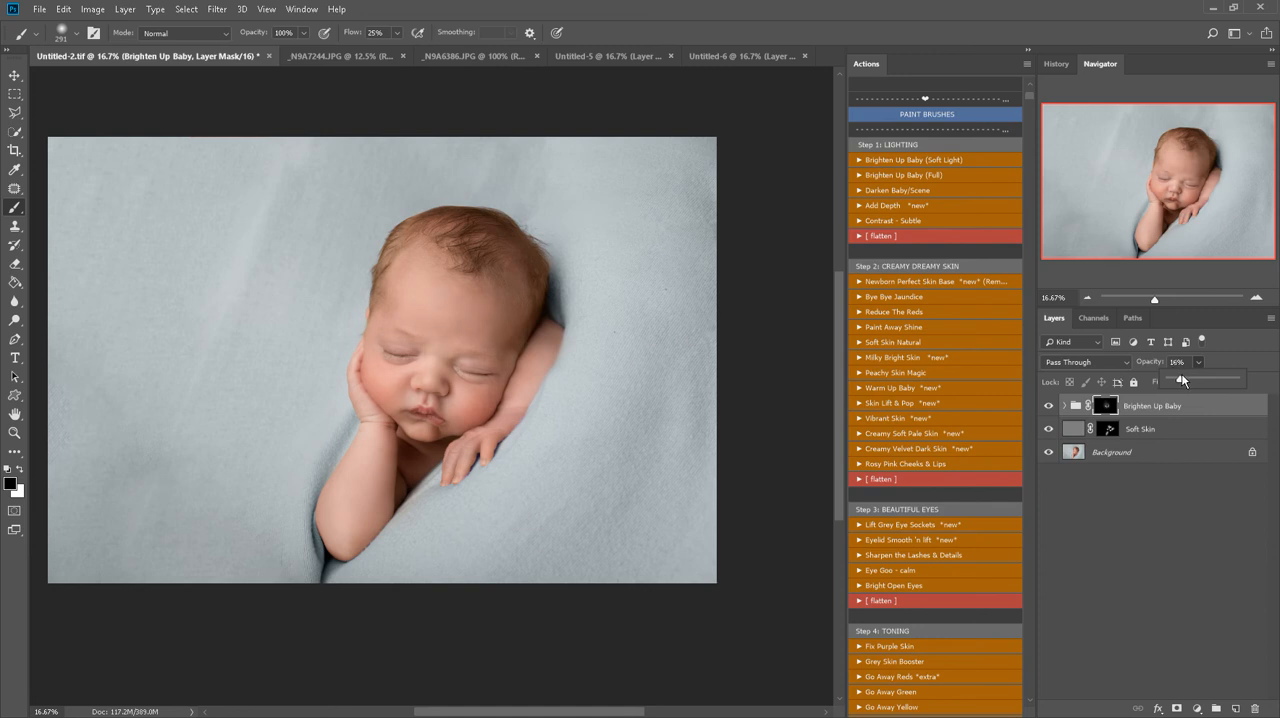
right_click(1183, 451)
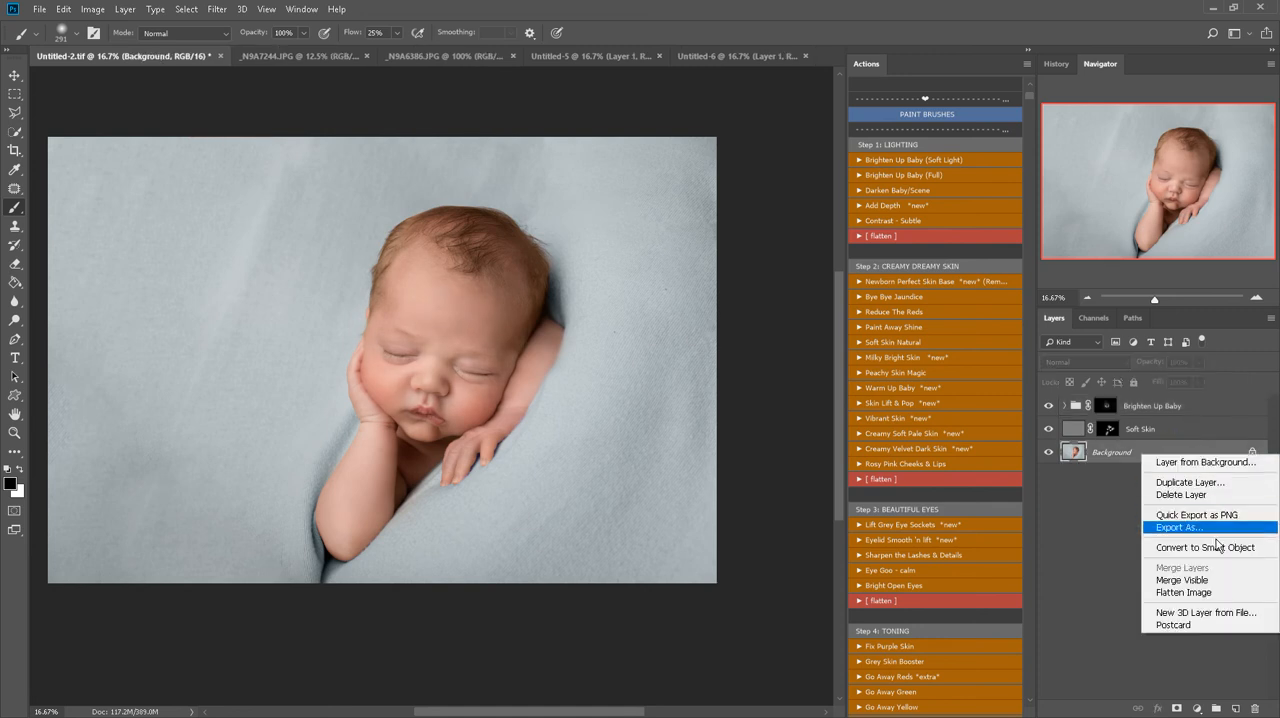
click(1184, 592)
Run the Blanket Fade action with its default colour fill layer, sampling blanket colour a6afb1 just beside the elbow
scroll(955, 526, down, 4)
key(x)
scroll(957, 534, down, 6)
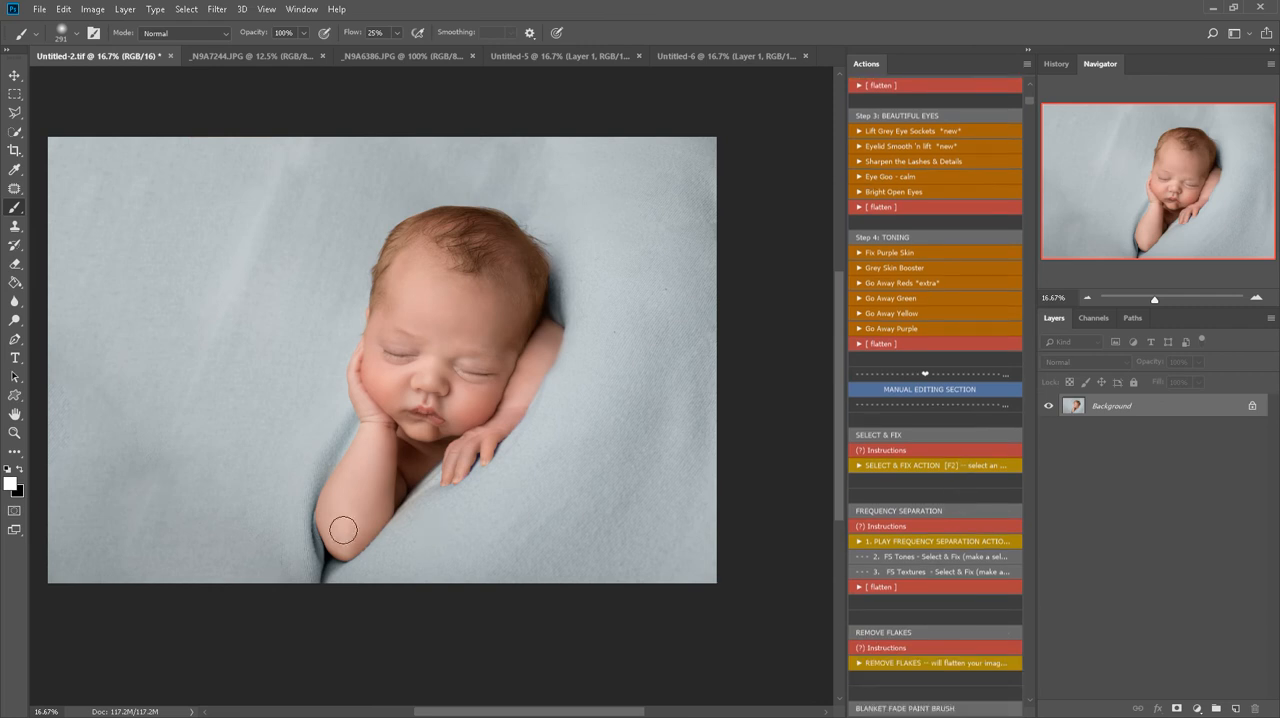
scroll(933, 541, down, 4)
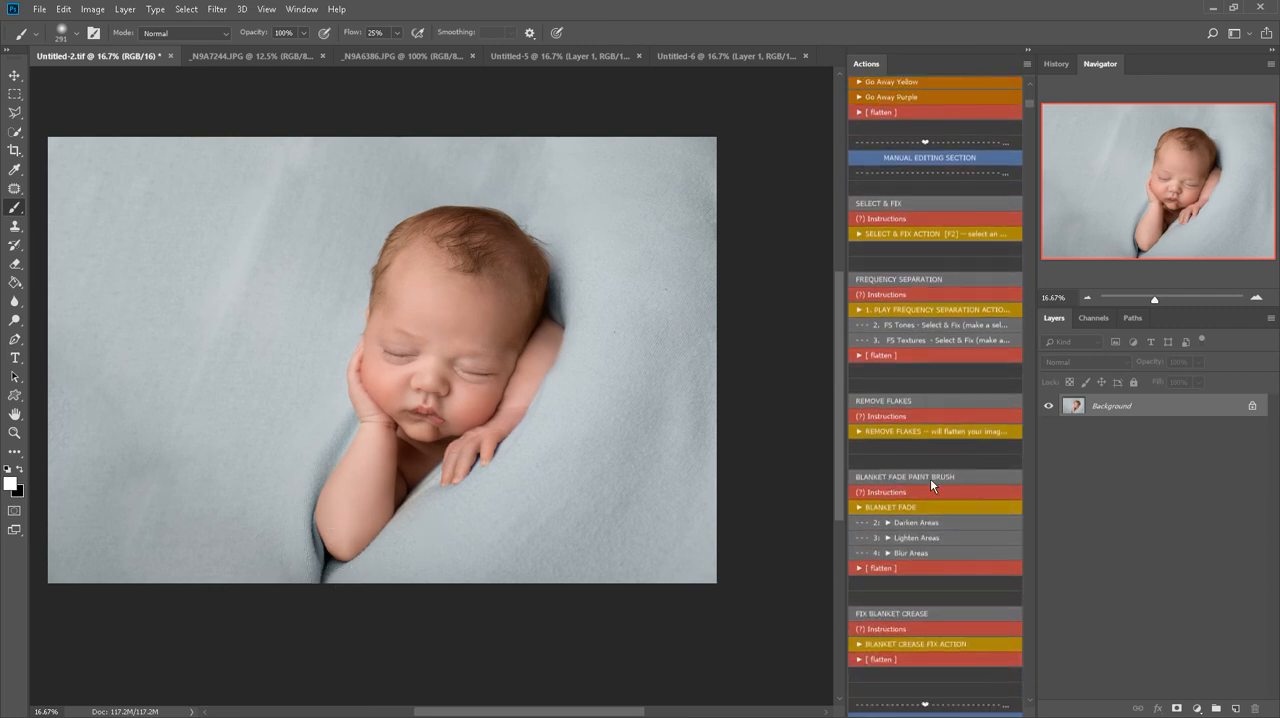
click(904, 507)
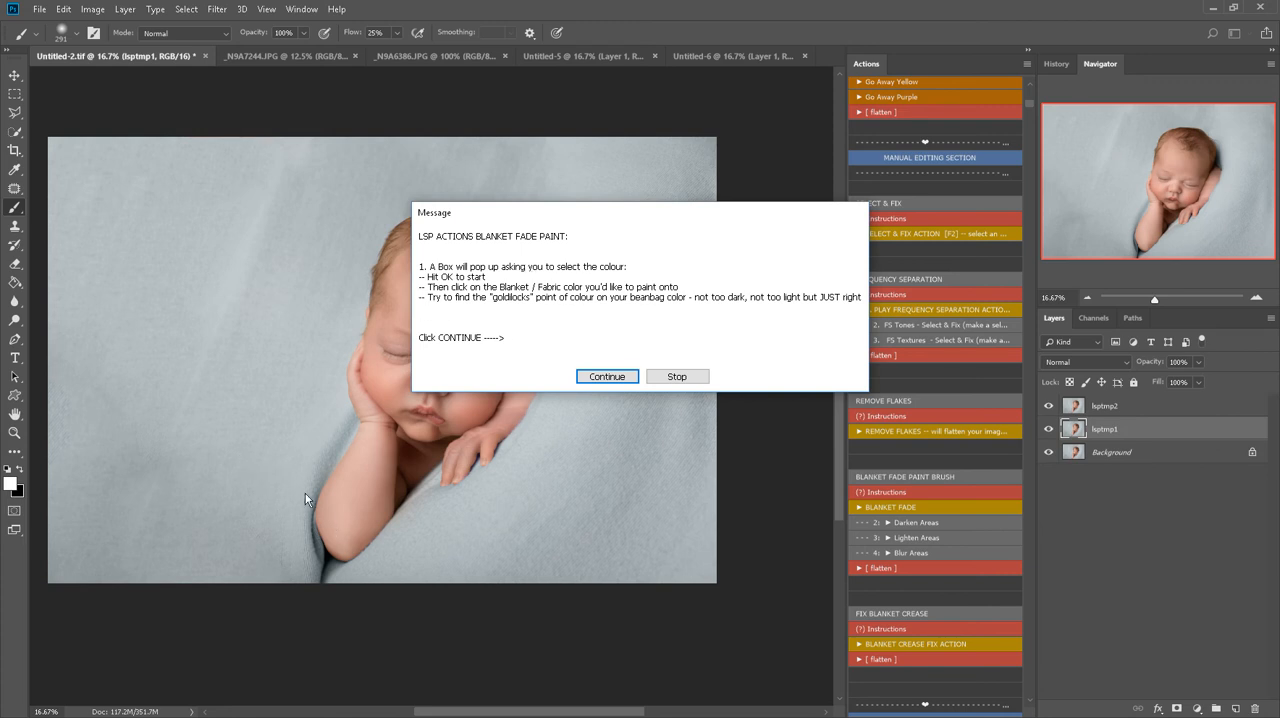
click(602, 377)
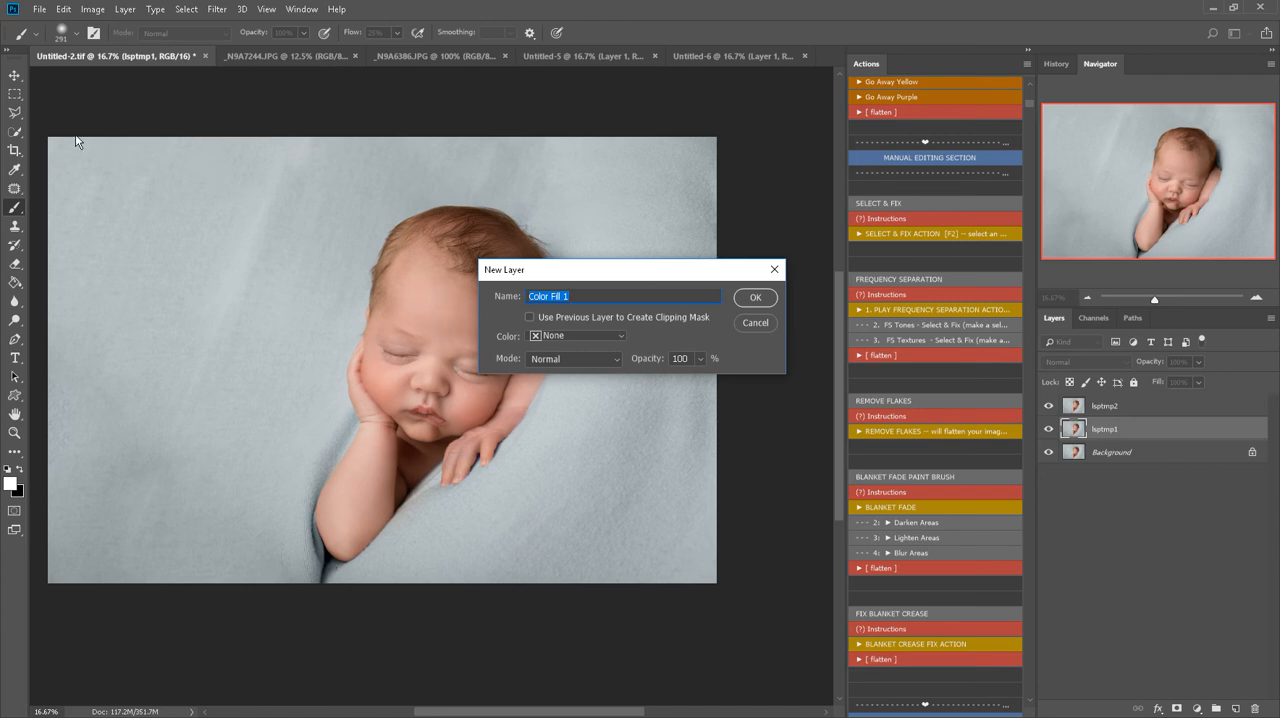
click(765, 298)
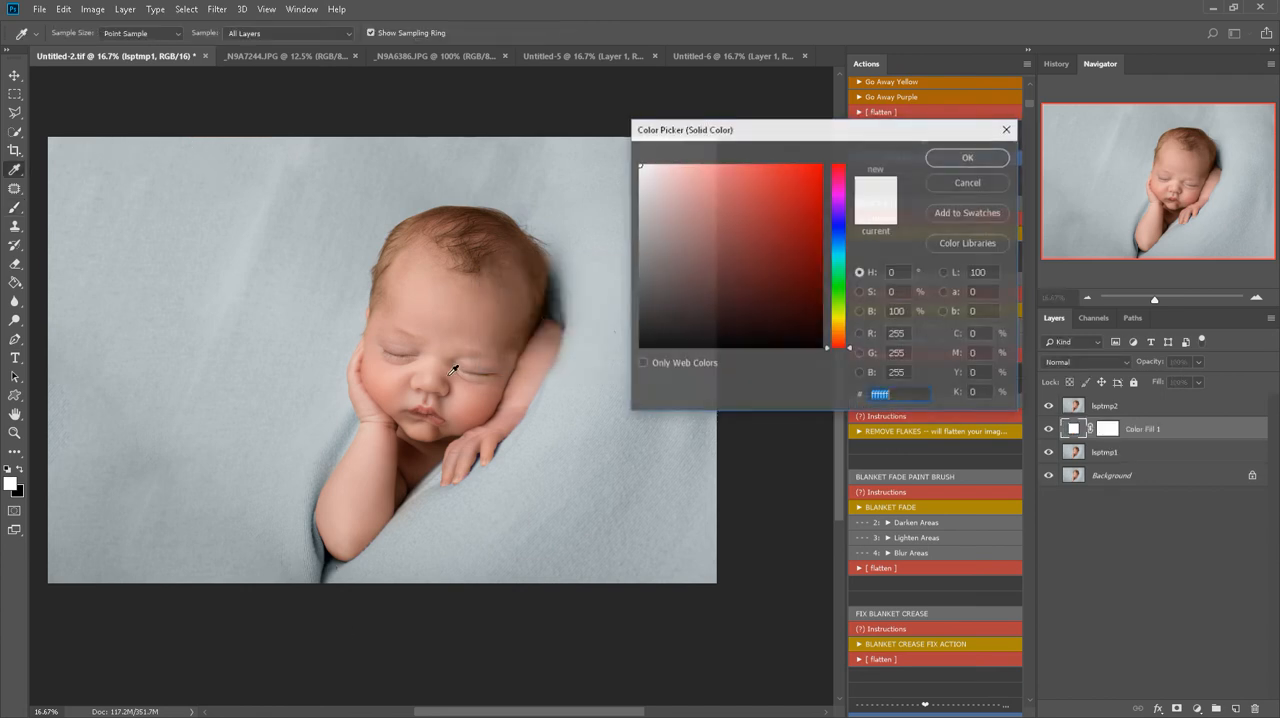
click(363, 558)
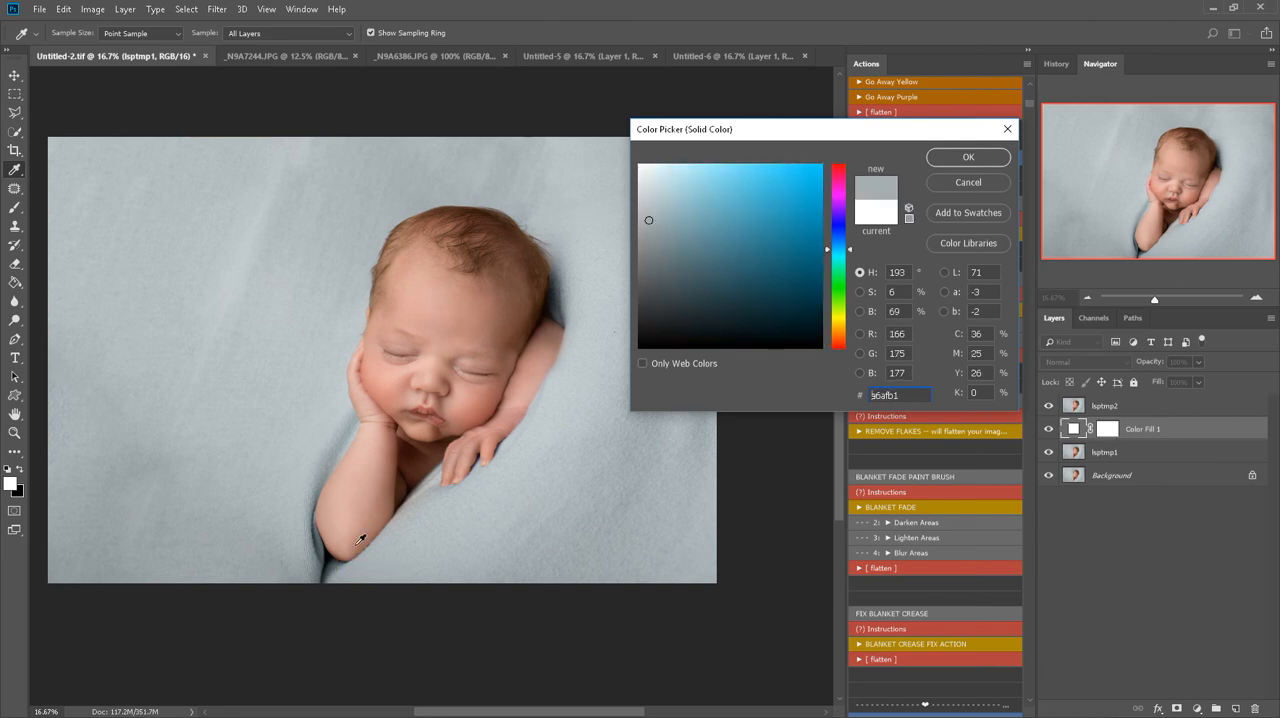
click(968, 158)
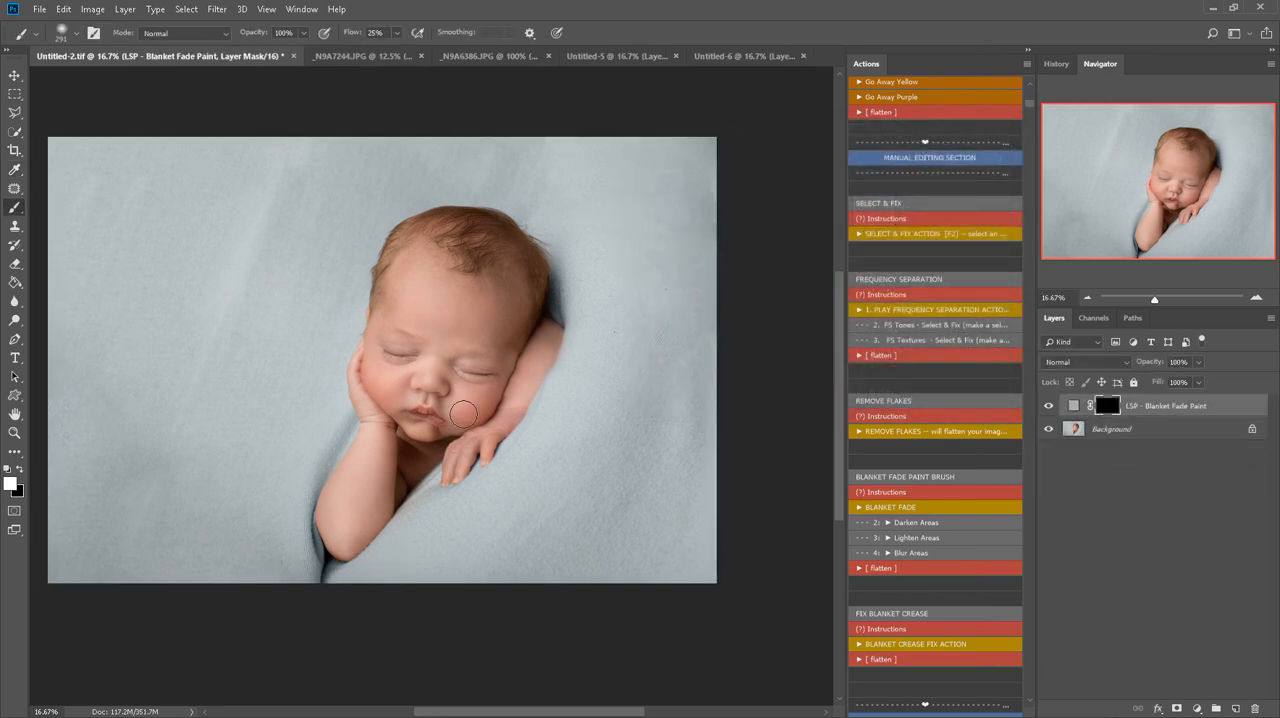
Paint the blanket fade over the dark crease below the elbow and the shadow beside the head with a 700 px brush
key(bracketright)
key(bracketright)
key(bracketright)
key(bracketright)
key(bracketright)
mouse_move(275, 583)
mouse_down()
mouse_move(333, 612)
mouse_move(271, 556)
mouse_move(306, 586)
mouse_move(272, 533)
mouse_up()
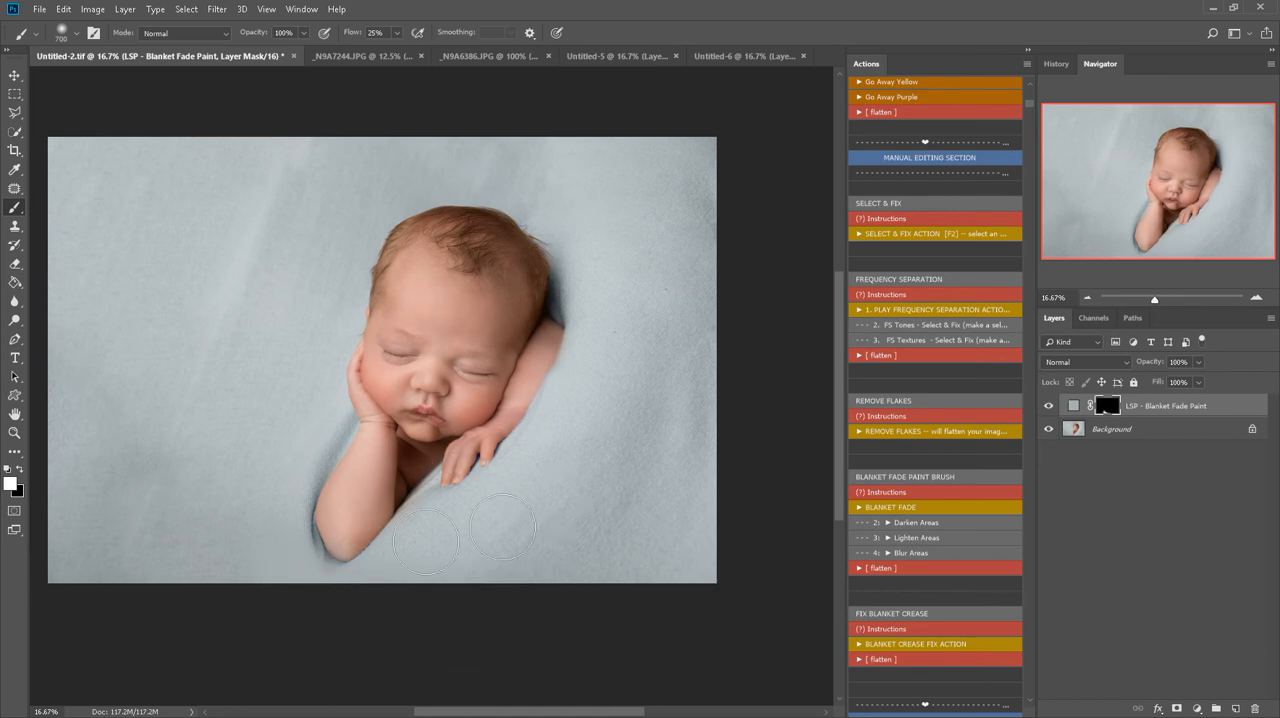
mouse_move(575, 290)
mouse_down()
mouse_move(628, 359)
mouse_move(587, 263)
mouse_move(605, 338)
mouse_move(585, 246)
mouse_up()
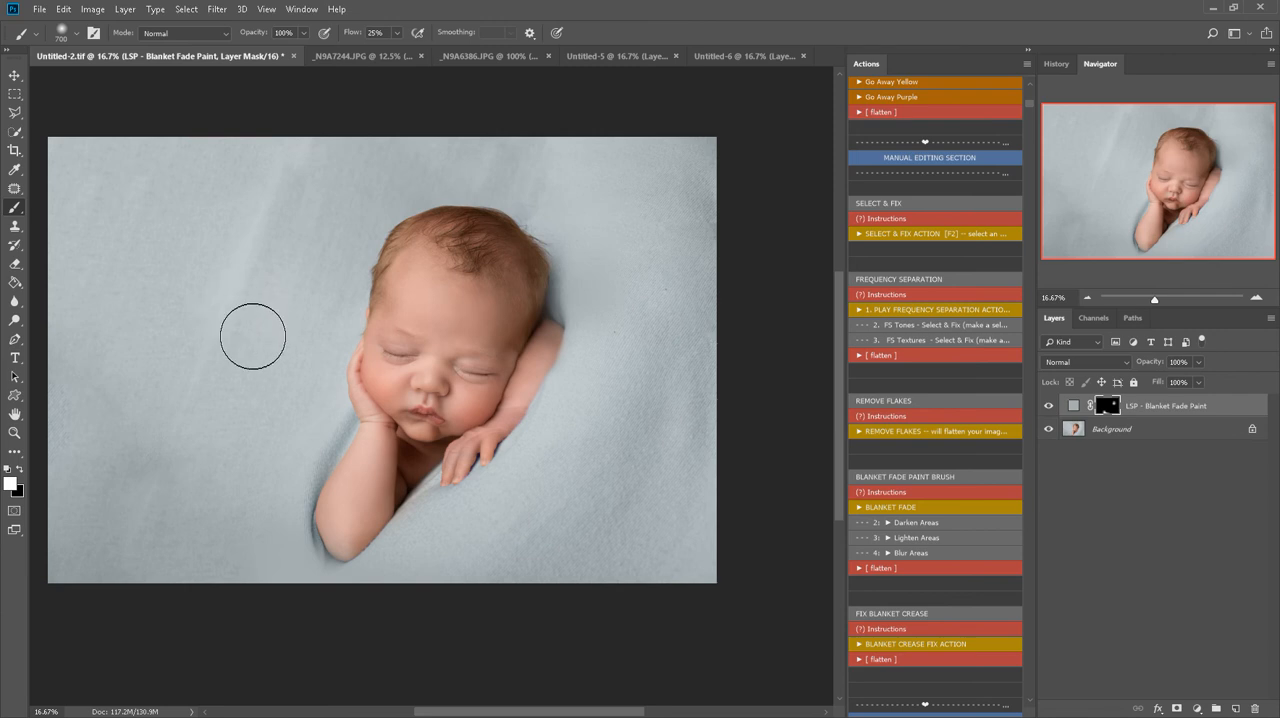
Paint the blanket fade over the open backdrop beside the baby with a 2200 px white brush
key(bracketright)
key(bracketright)
key(bracketright)
key(bracketright)
key(bracketright)
key(bracketright)
key(bracketright)
key(bracketright)
key(bracketright)
key(bracketright)
key(bracketright)
key(bracketright)
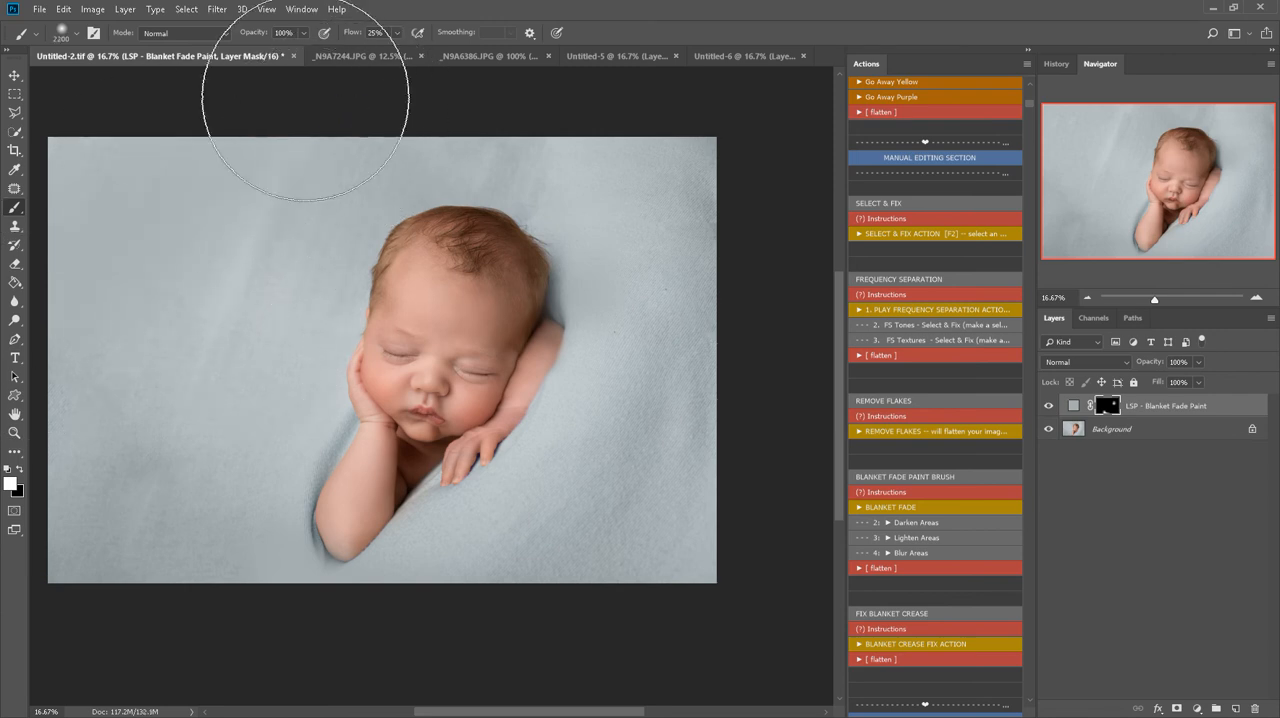
mouse_move(111, 234)
mouse_down()
mouse_move(120, 279)
mouse_move(143, 257)
mouse_up()
key(x)
key(x)
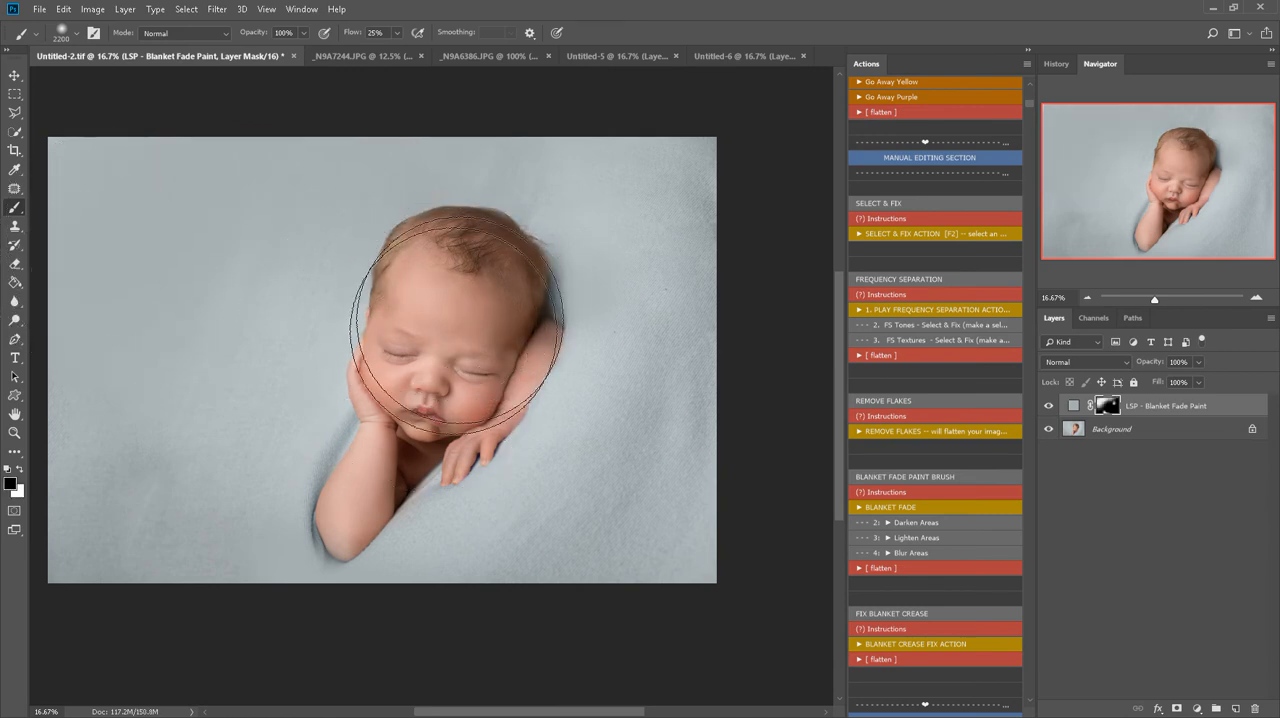
Refine the blanket fade beside the back of the head and along the outer forearm with a 322 px brush
right_click(586, 300)
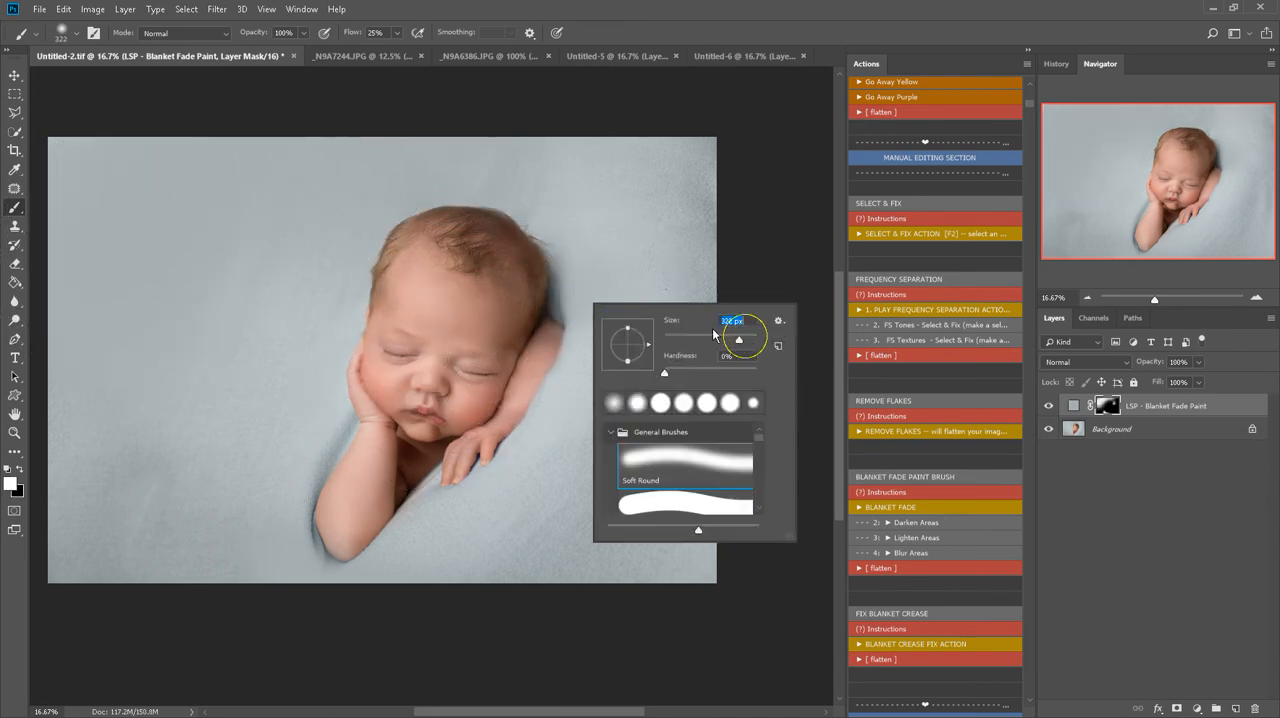
drag(561, 258, 569, 312)
key(x)
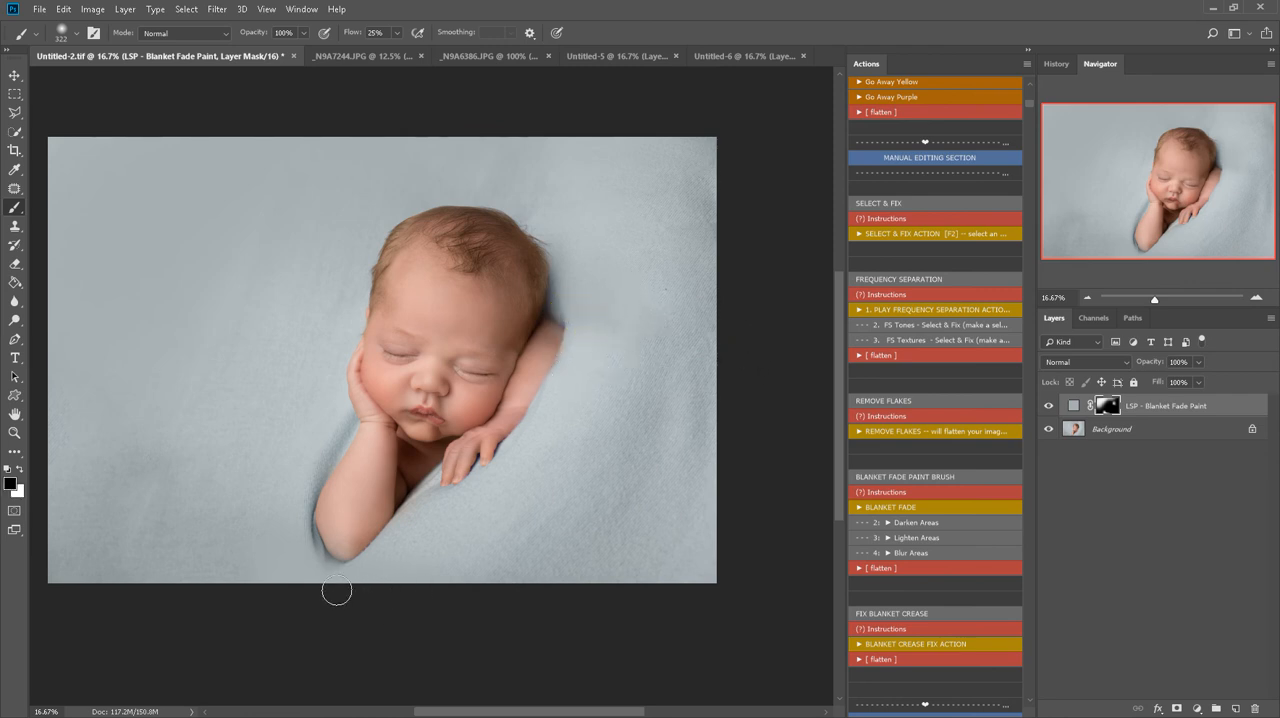
key(x)
mouse_move(330, 440)
mouse_down()
mouse_move(333, 457)
mouse_move(294, 505)
mouse_up()
key(x)
Paint the fade around the elbow with an 800 px brush, and mask it back off the arm with a 338 px black brush
key(x)
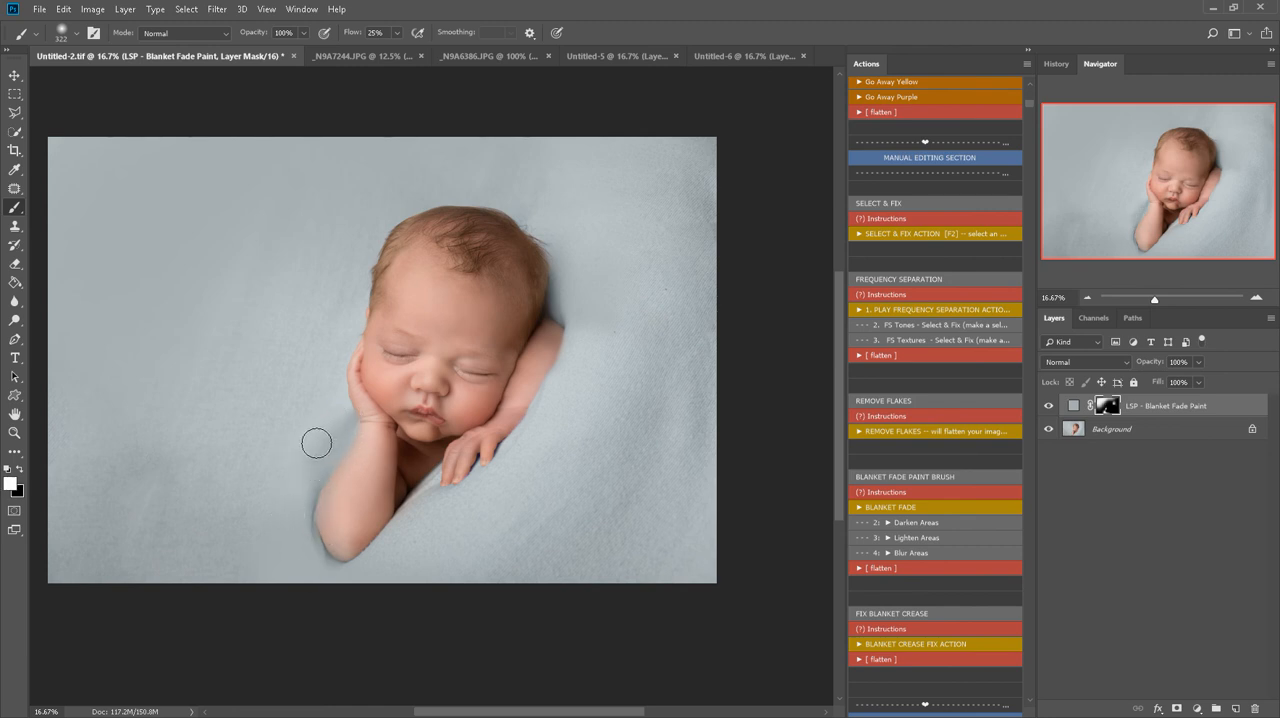
key(bracketright)
key(bracketright)
key(bracketright)
key(bracketright)
key(bracketright)
key(x)
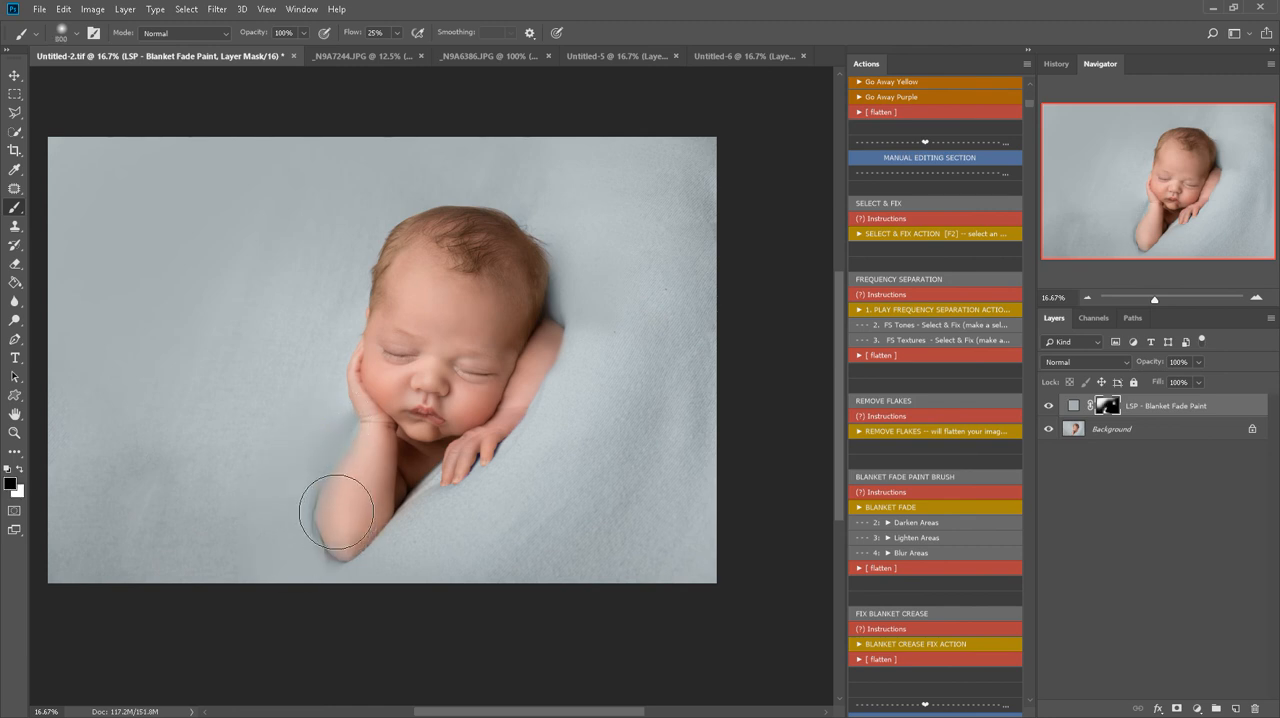
right_click(360, 505)
drag(519, 516, 511, 517)
click(365, 449)
drag(332, 502, 327, 523)
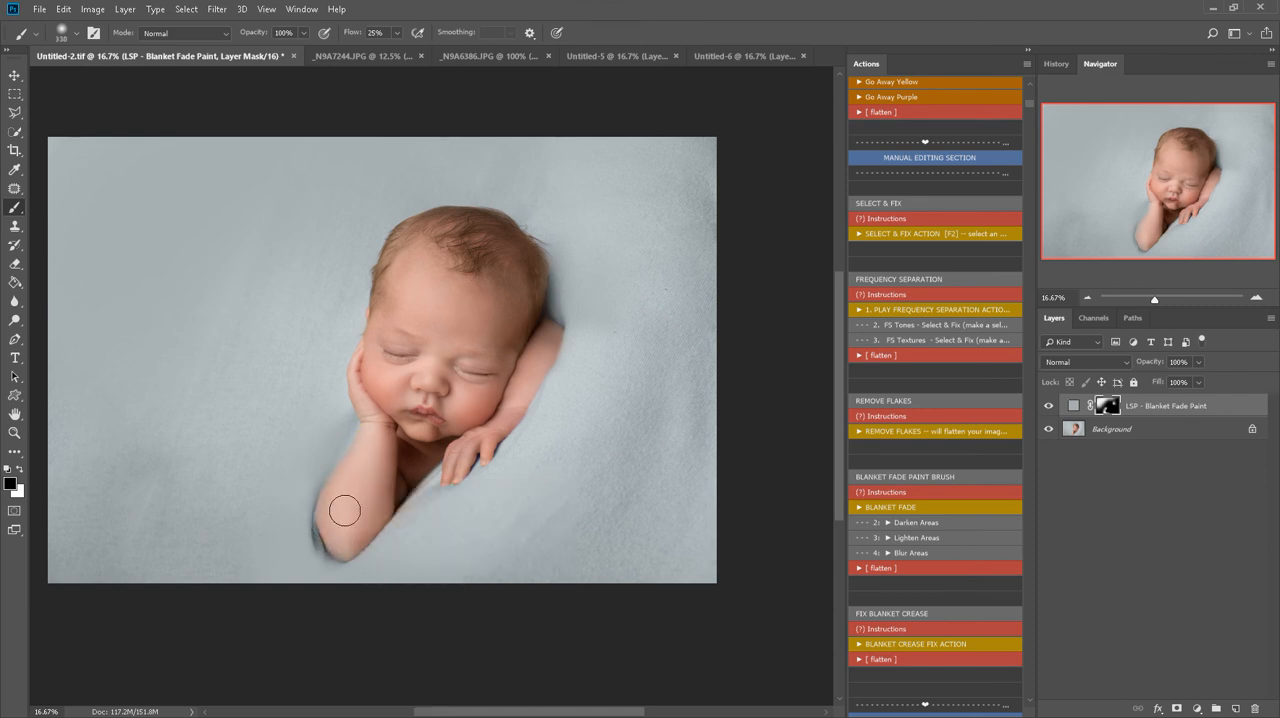
Run the Lighten Areas action, paint the lightening over the blanket beside the head with a 2200 px brush, and compare both layers on and off
click(924, 538)
key(bracketright)
key(bracketright)
key(bracketright)
key(bracketright)
key(bracketright)
key(bracketright)
key(bracketright)
key(bracketright)
key(bracketright)
key(bracketright)
key(bracketright)
key(bracketright)
key(bracketright)
key(bracketright)
key(bracketright)
key(bracketright)
key(bracketright)
key(bracketright)
key(bracketright)
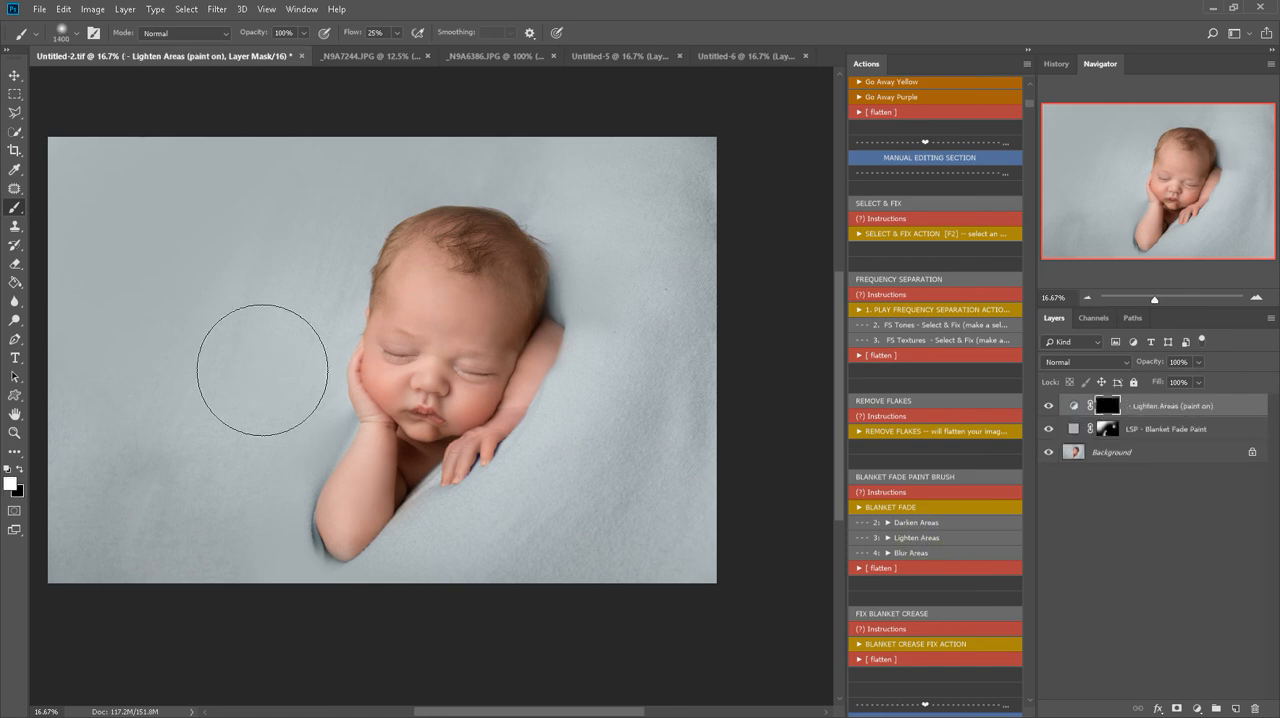
mouse_move(316, 210)
mouse_down()
mouse_move(331, 248)
mouse_move(284, 418)
mouse_up()
click(1048, 429)
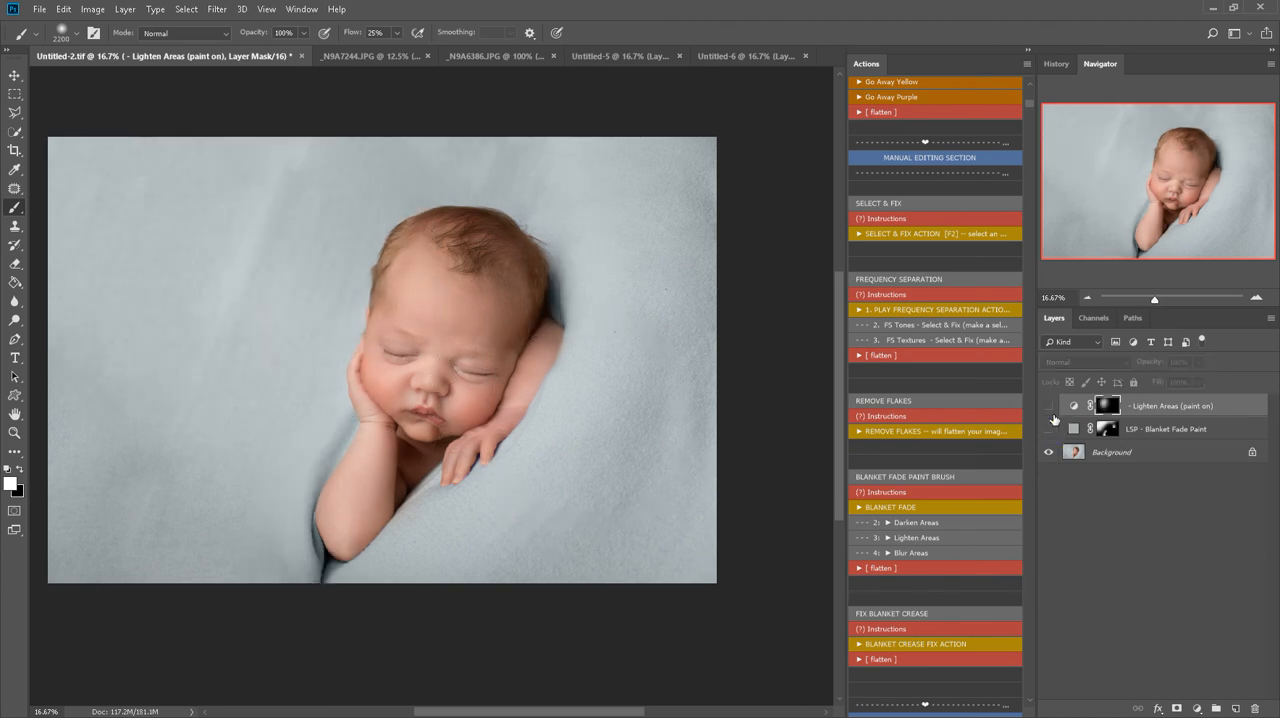
click(1048, 429)
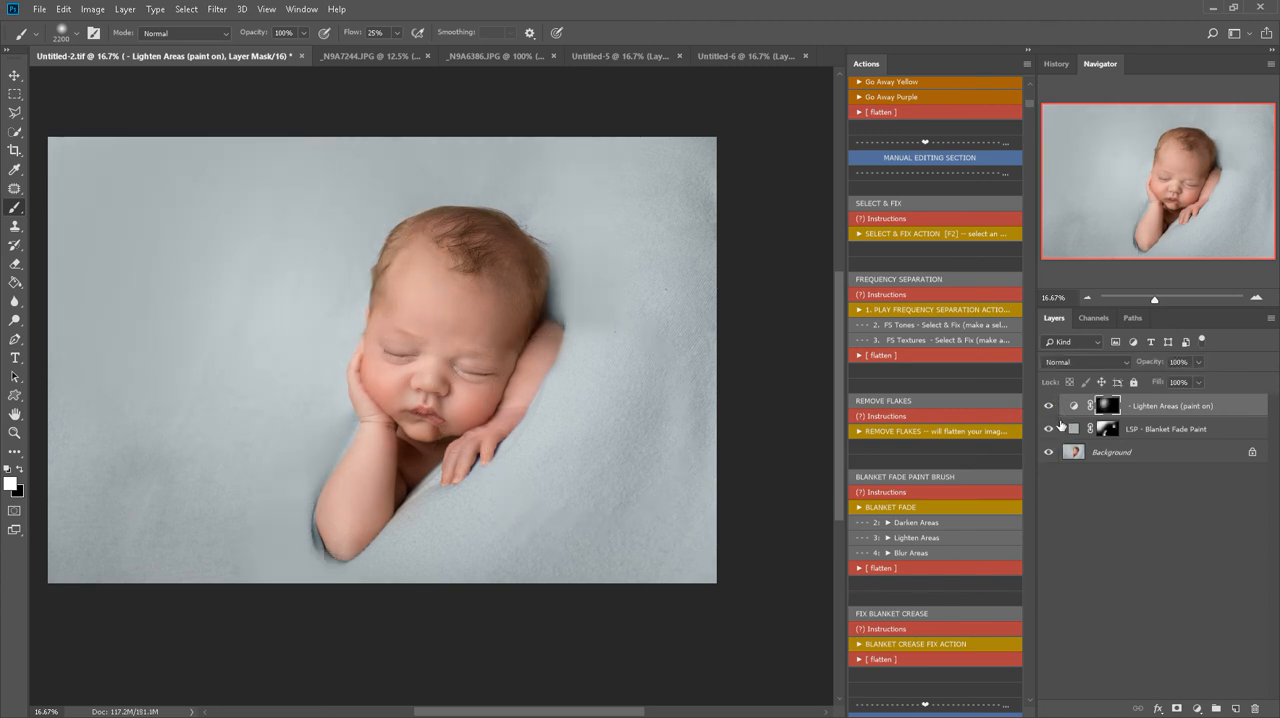
click(1048, 429)
click(1048, 429)
Mask the blanket fade back off the hair at the back of the head with a 127 px black brush, and flatten the image
click(1107, 428)
key(x)
right_click(528, 325)
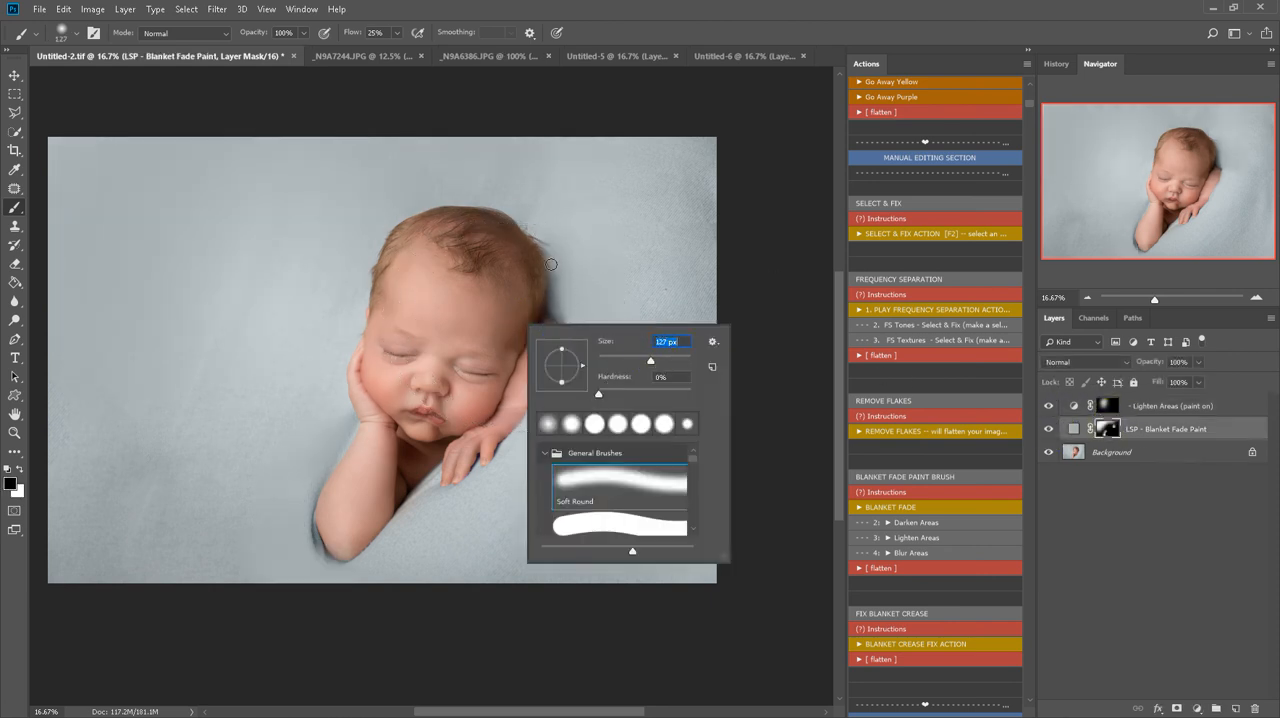
drag(544, 256, 540, 270)
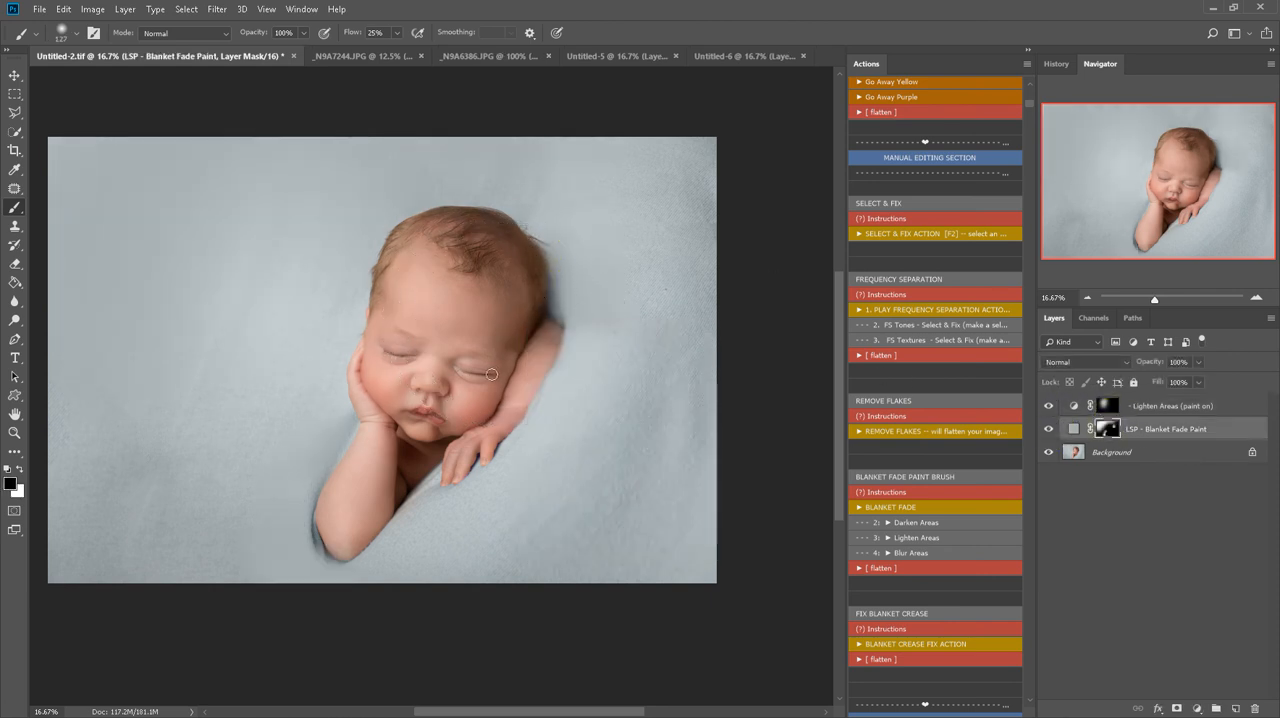
right_click(1116, 451)
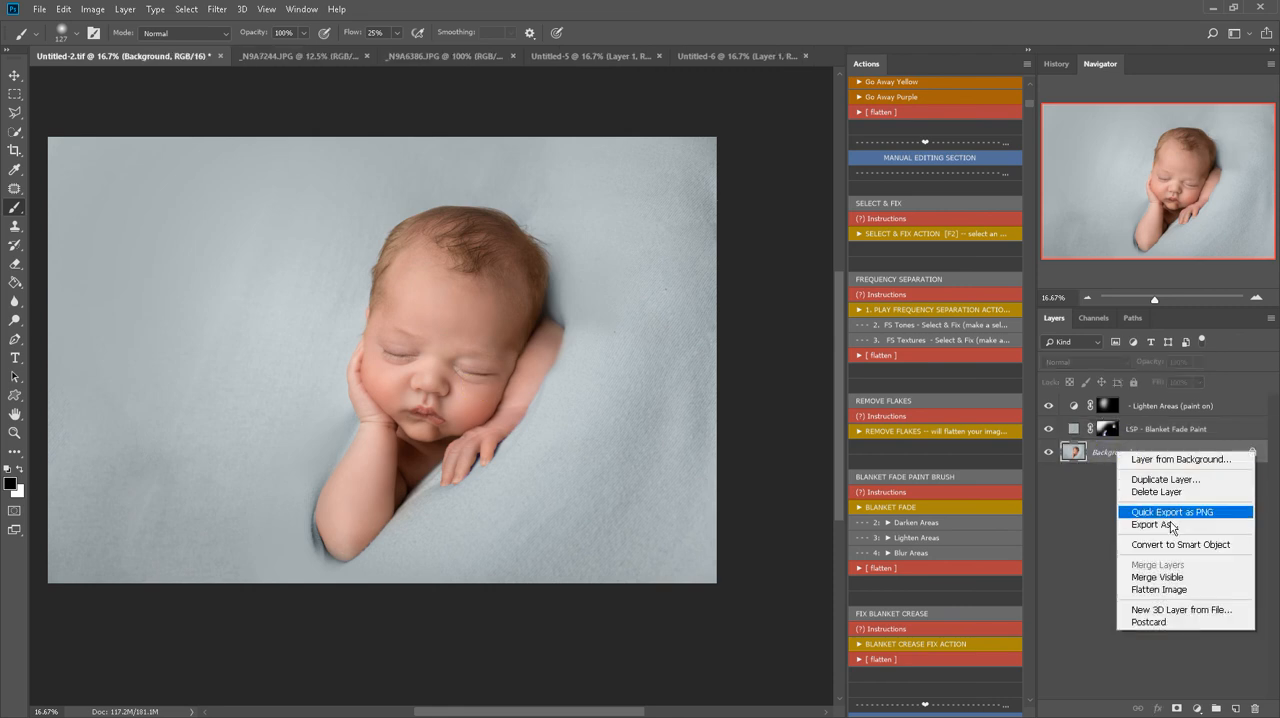
click(1166, 589)
Copy the earlier version from Untitled-6 and paste it as a layer above the retouched portrait in Untitled-2.tif
click(719, 57)
key(x)
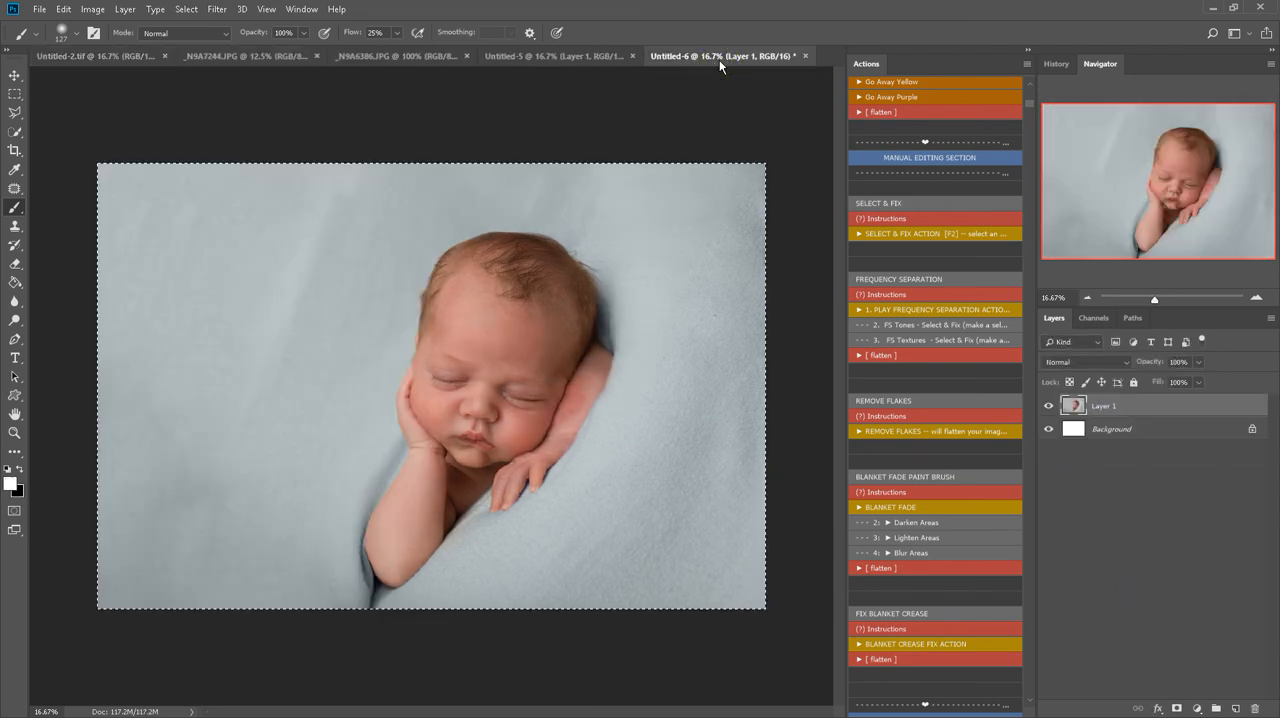
click(80, 56)
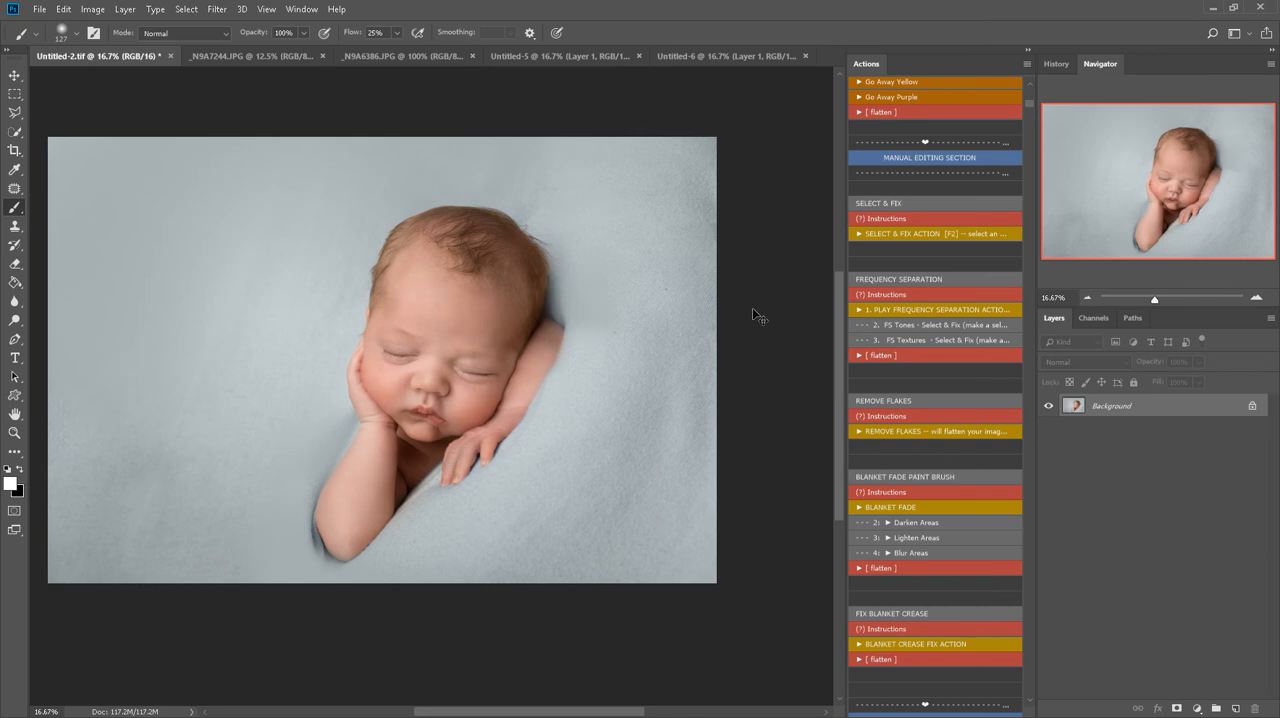
key(ctrl+j)
key(z)
key(ctrl+plus)
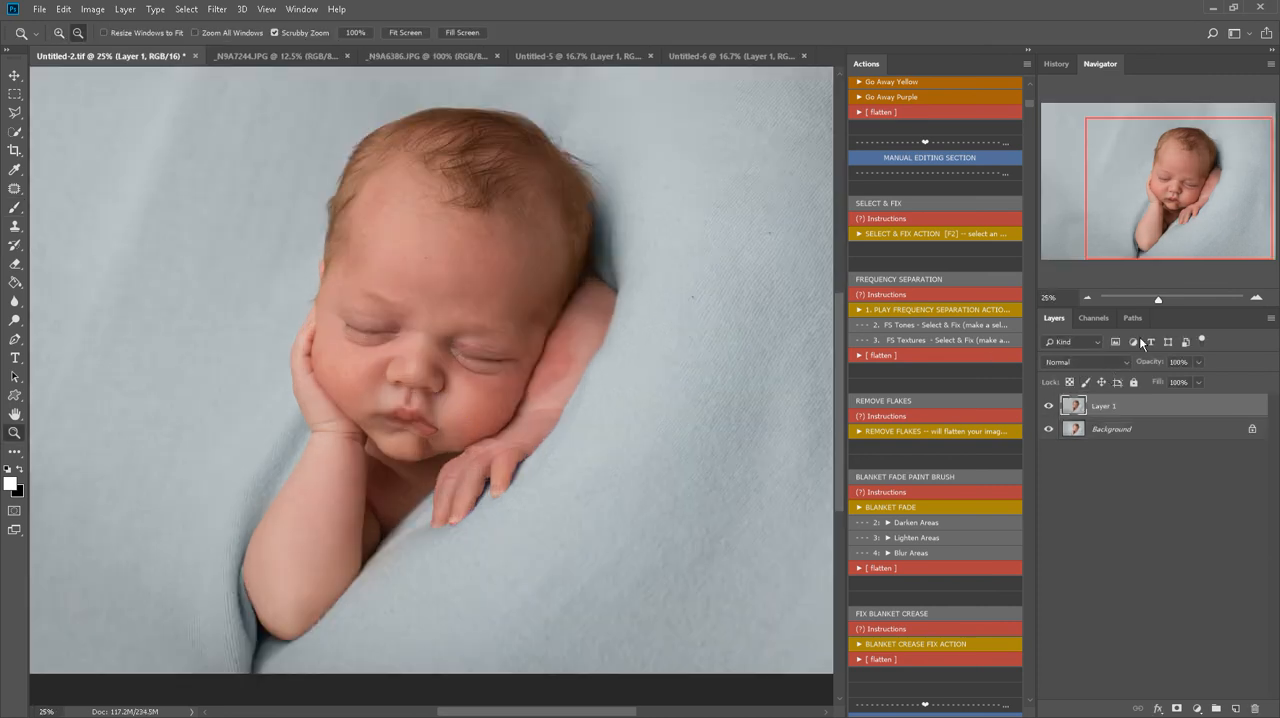
Compare the retouched portrait with the pasted earlier version, leave that layer hidden, and flatten the image, discarding it
click(1048, 405)
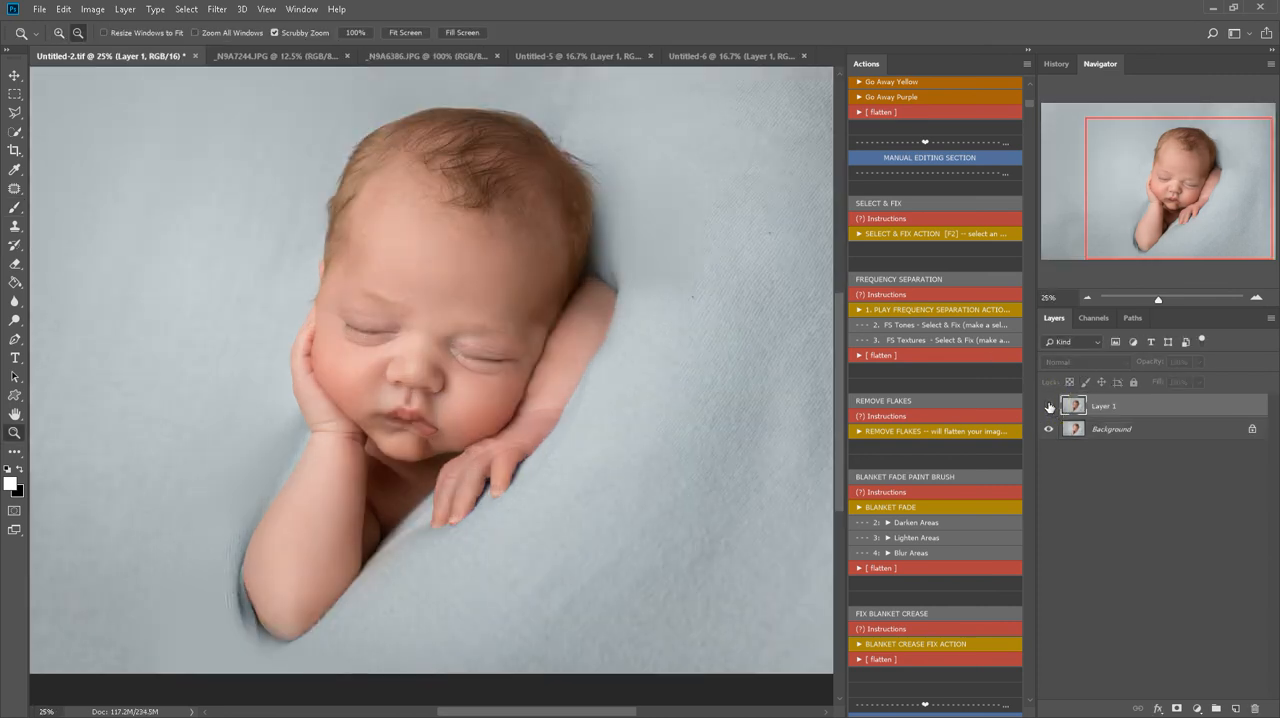
click(1048, 405)
click(1048, 405)
click(1048, 405)
click(1048, 405)
key(b)
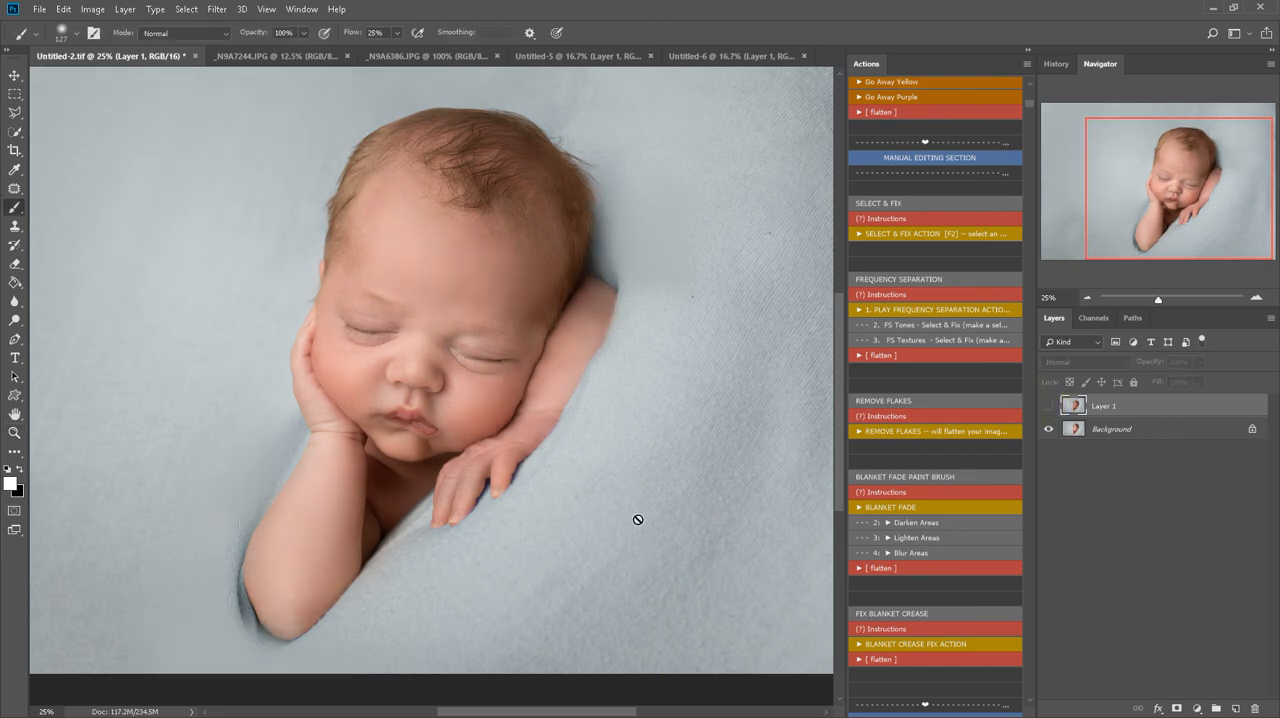
key(z)
alt+click(636, 518)
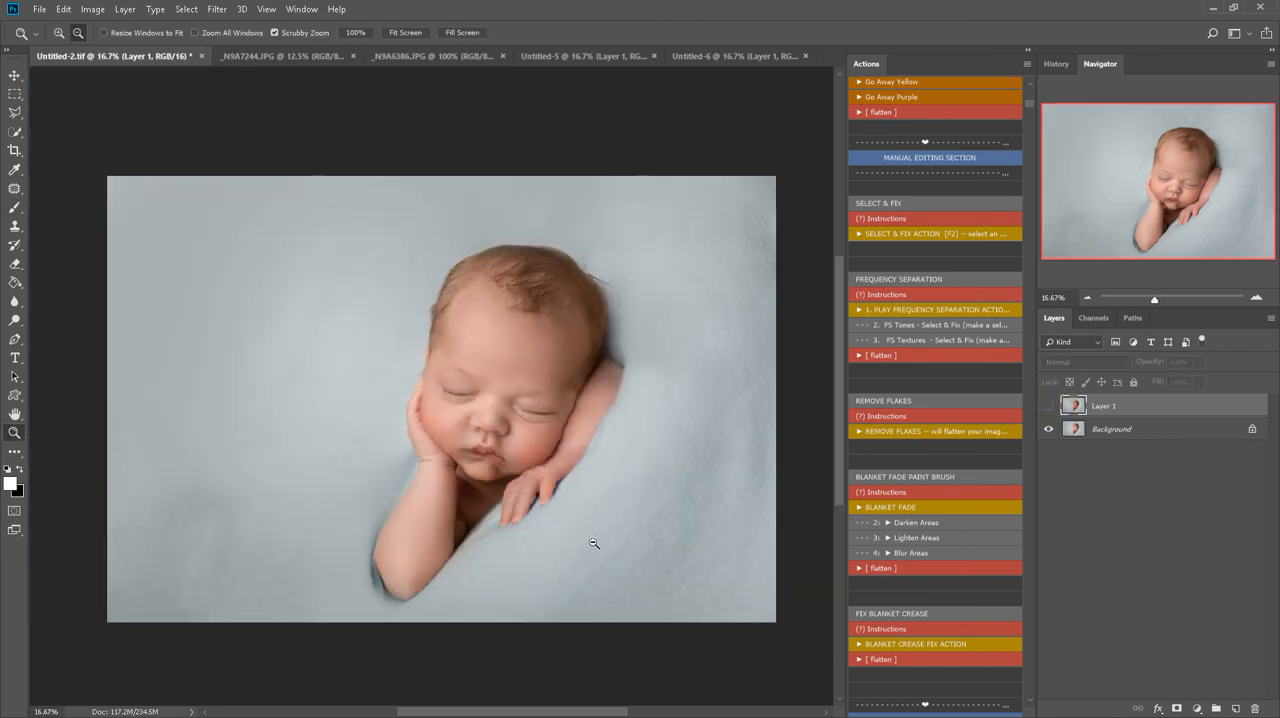
right_click(1105, 430)
click(1120, 565)
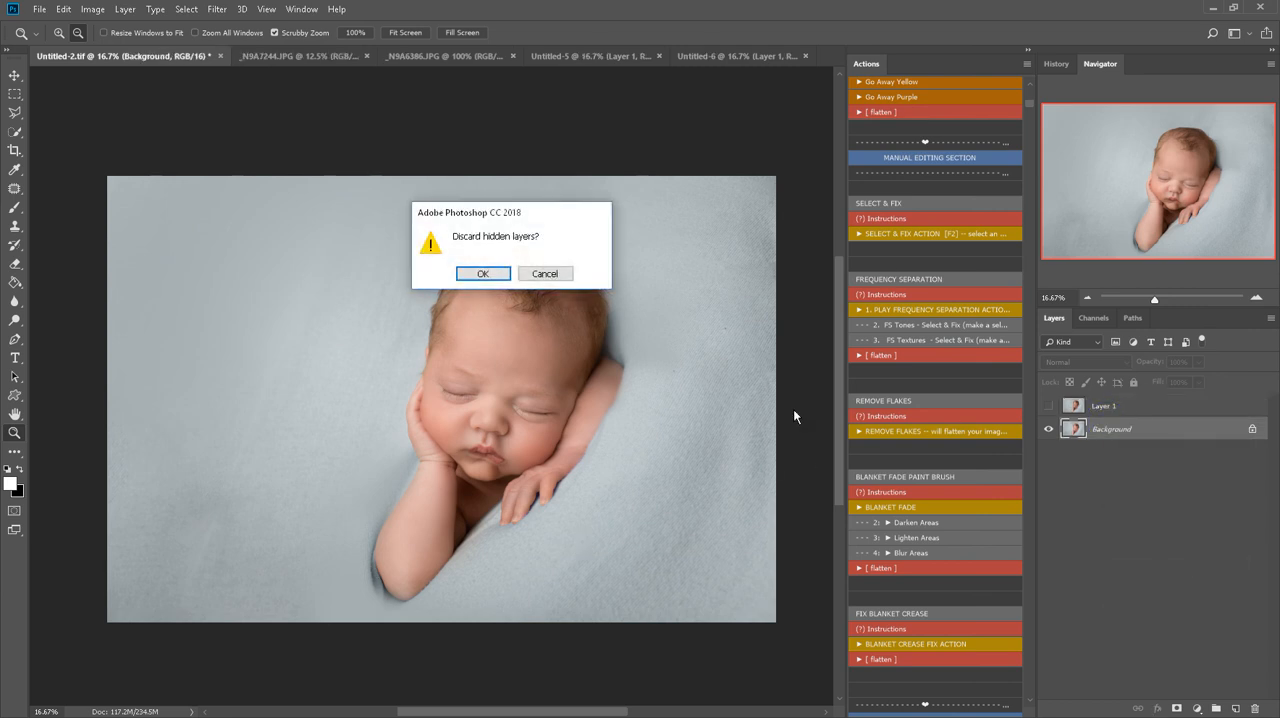
click(492, 275)
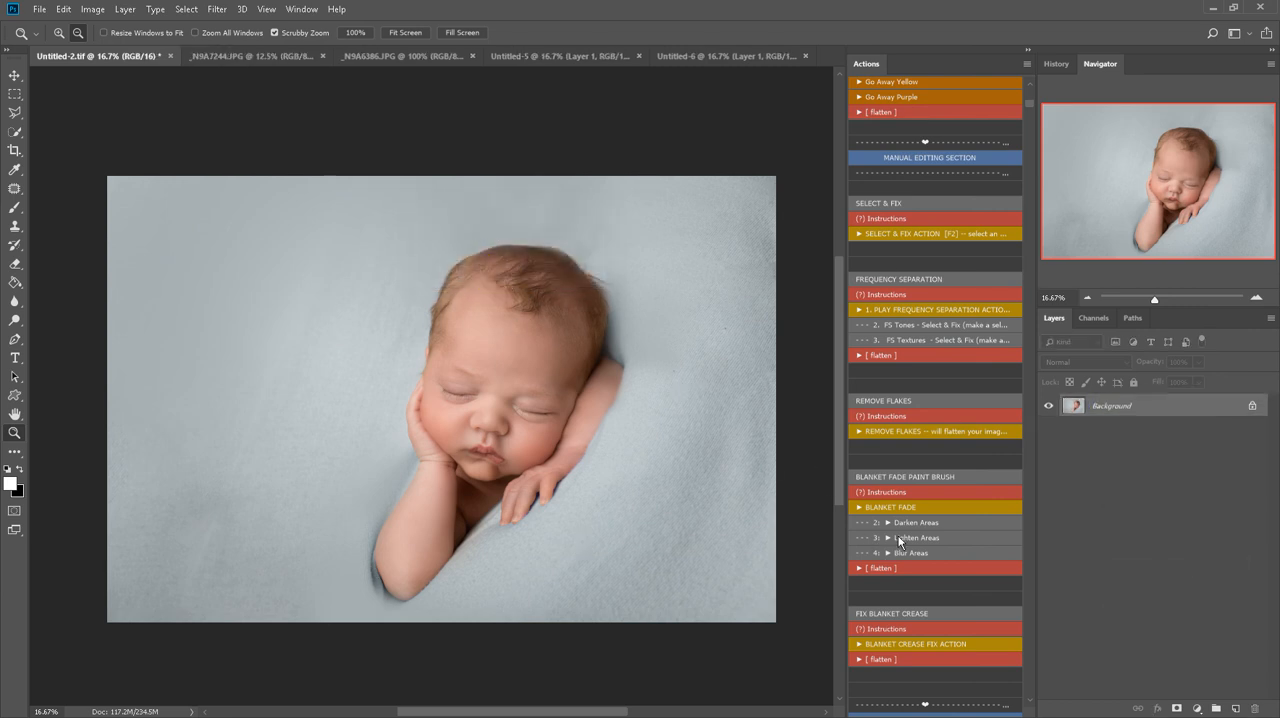
Run the Dramatic Vignette and Contrast - Subtle actions from the Finishing Touches section
scroll(895, 540, down, 3)
scroll(895, 540, down, 6)
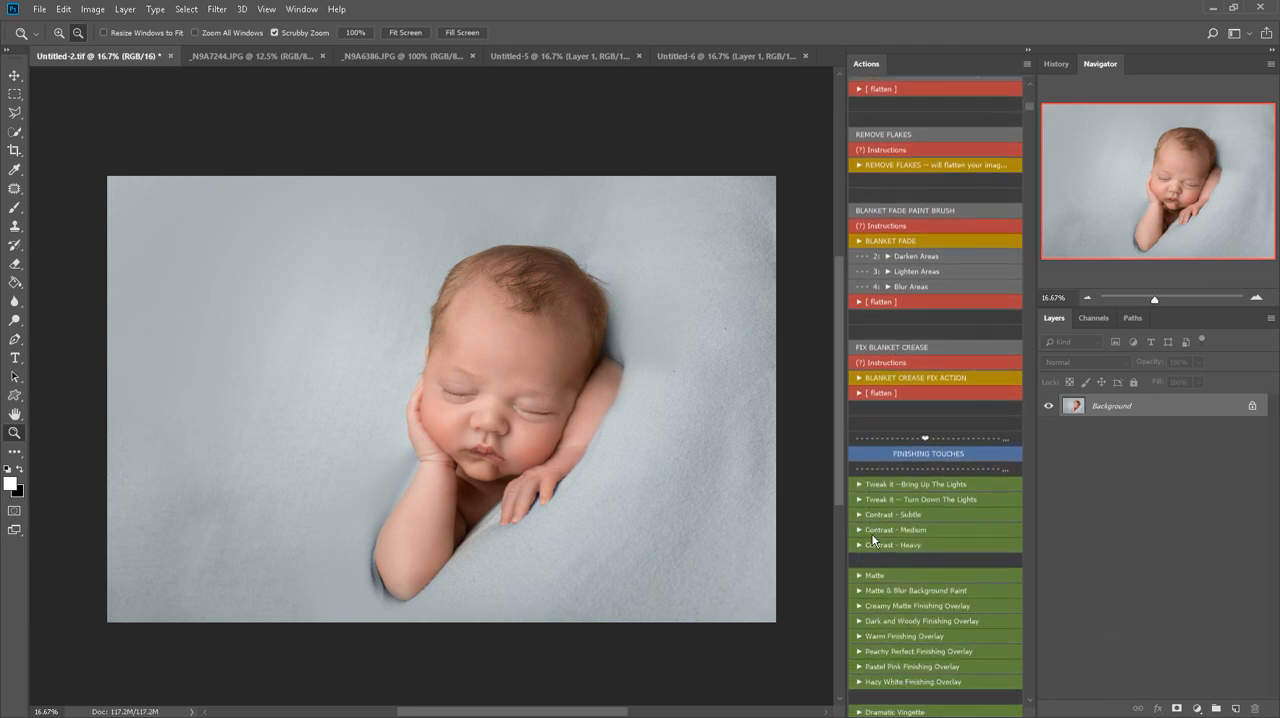
scroll(874, 535, down, 1)
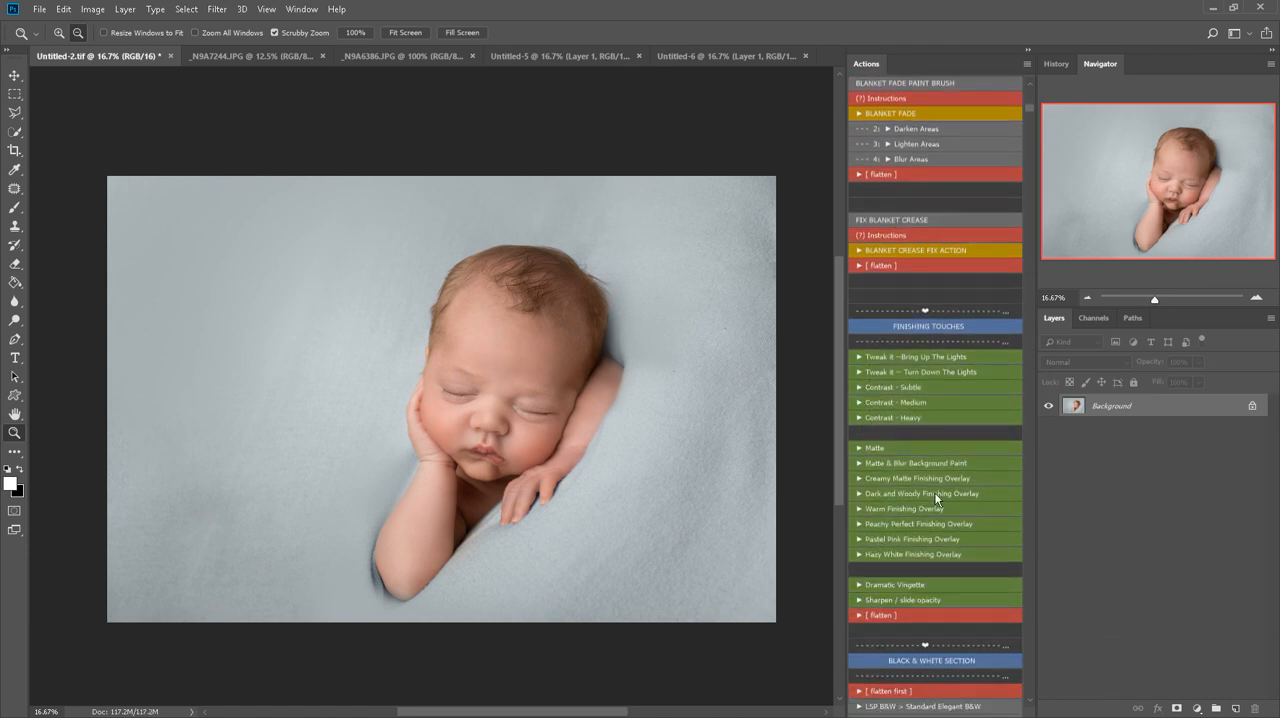
click(930, 584)
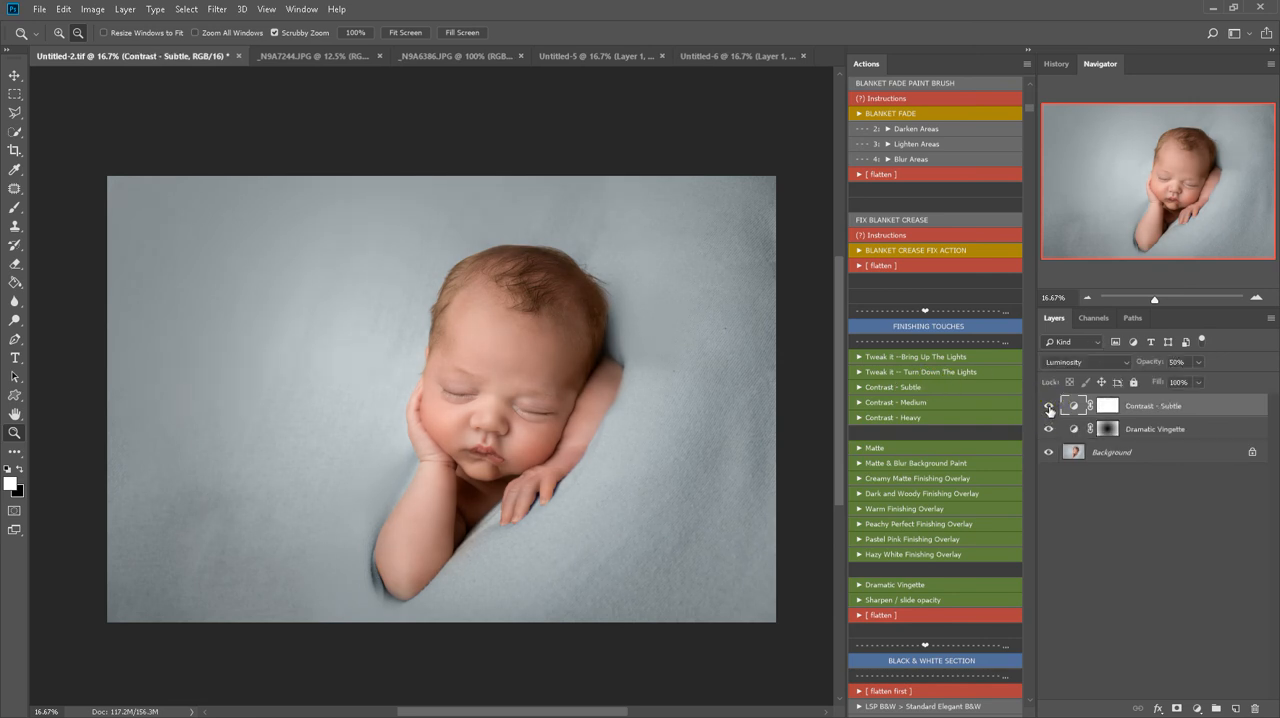
Run the Bring Up The Lights action, set its layer opacity to 23%, and invert its layer mask to black
click(951, 357)
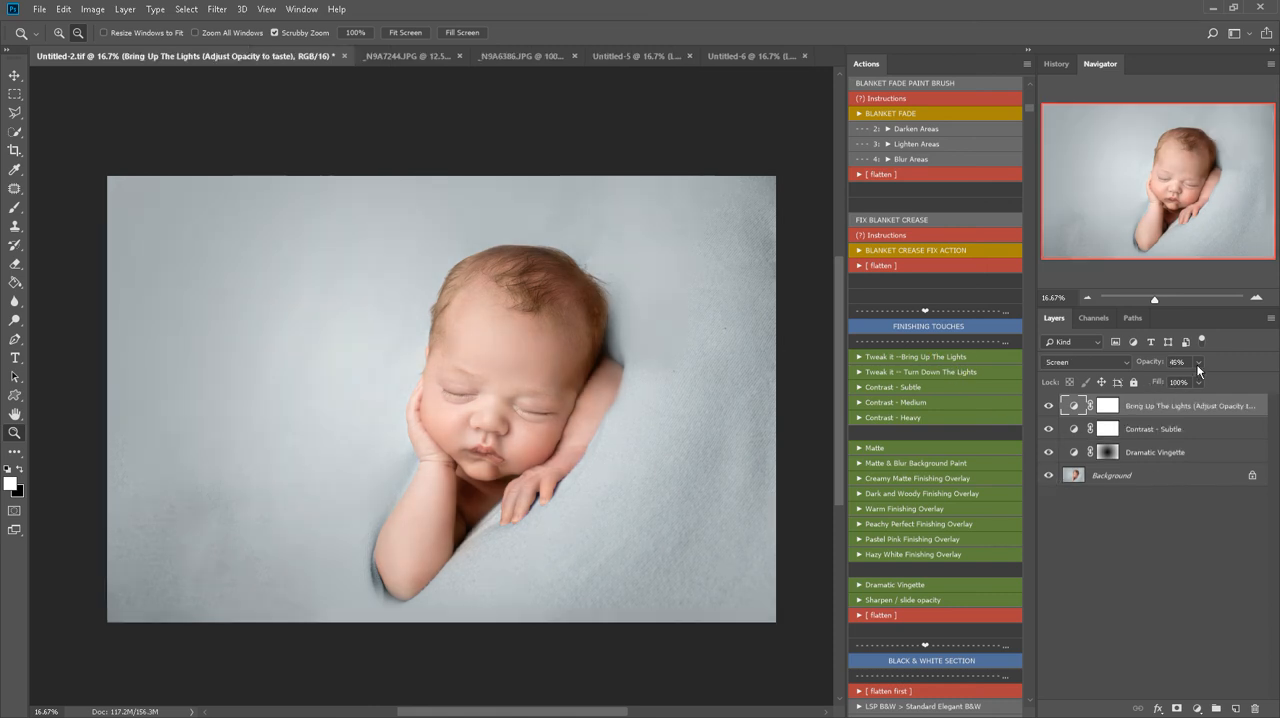
click(1199, 363)
drag(1200, 380, 1184, 381)
click(1118, 411)
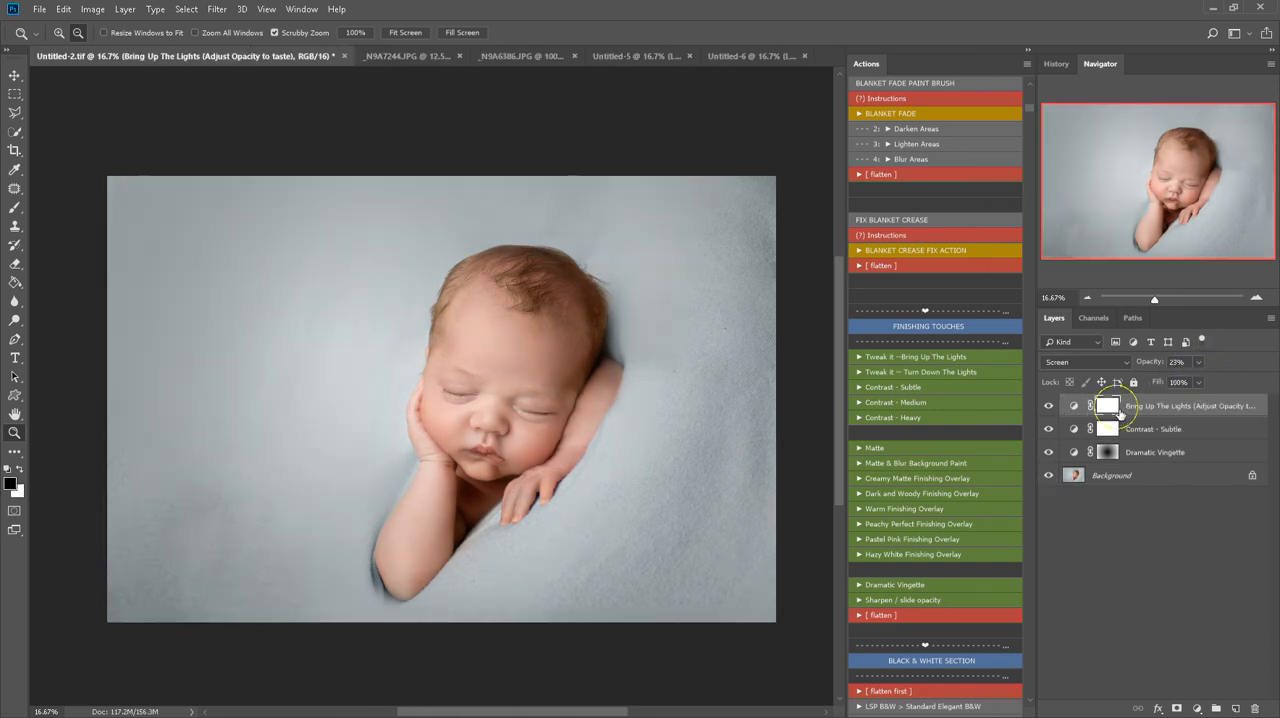
key(ctrl+i)
Paint the Bring Up The Lights effect onto the baby's face with a 1200 px white brush, and compare the layer on and off
key(b)
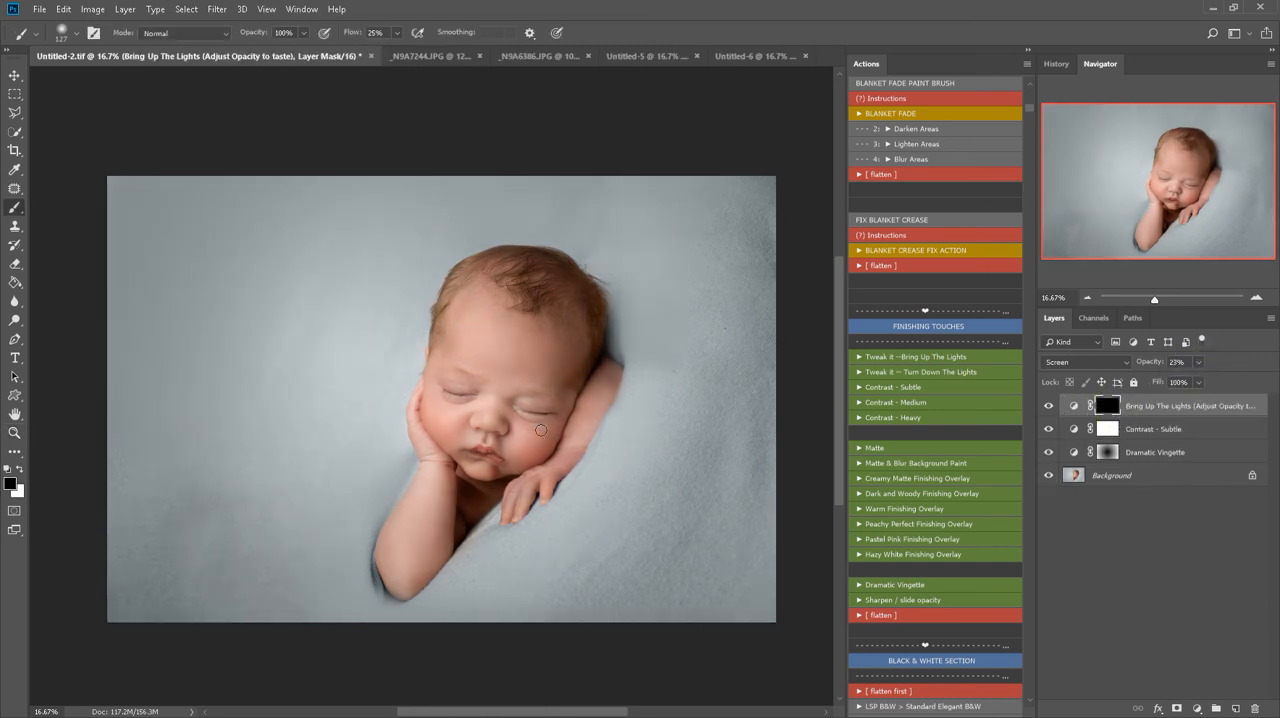
key(bracketright)
key(bracketright)
key(bracketright)
key(bracketright)
key(bracketright)
key(bracketright)
key(bracketright)
key(bracketright)
key(c)
key(x)
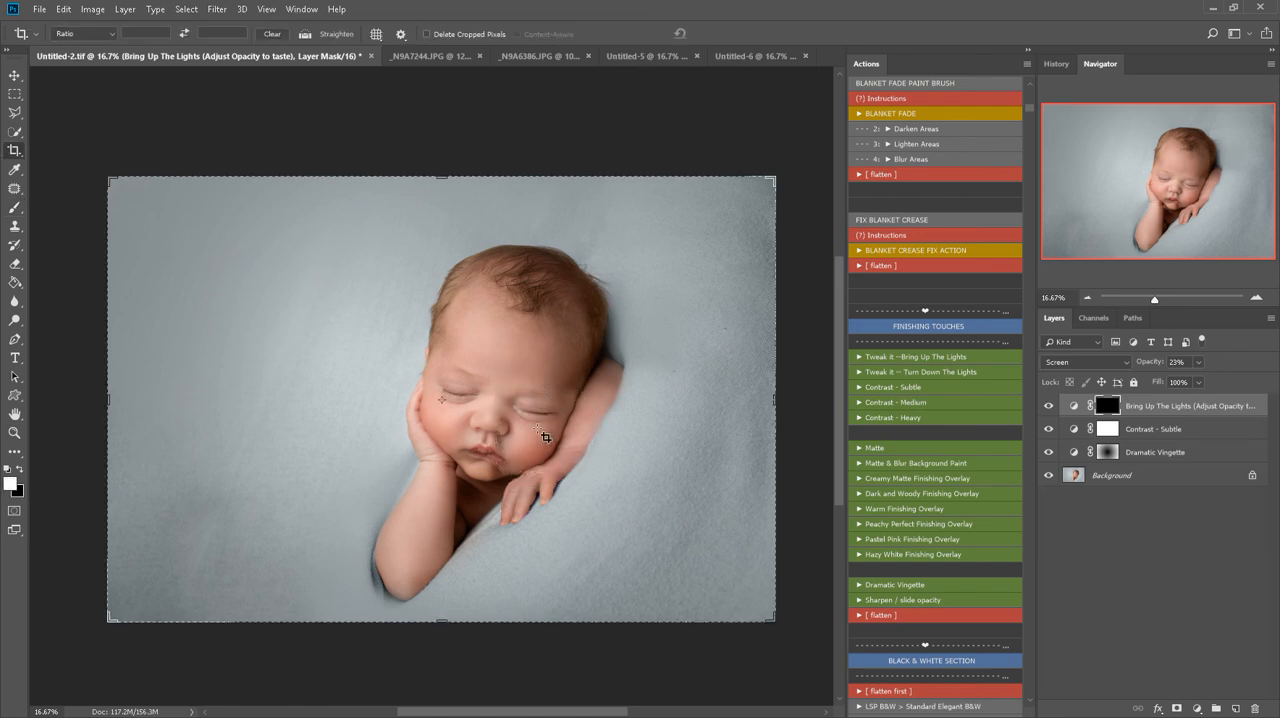
key(b)
mouse_move(516, 385)
mouse_down()
mouse_move(528, 428)
mouse_move(474, 385)
mouse_move(490, 374)
mouse_move(528, 400)
mouse_move(513, 358)
mouse_move(510, 408)
mouse_move(485, 340)
mouse_move(531, 387)
mouse_up()
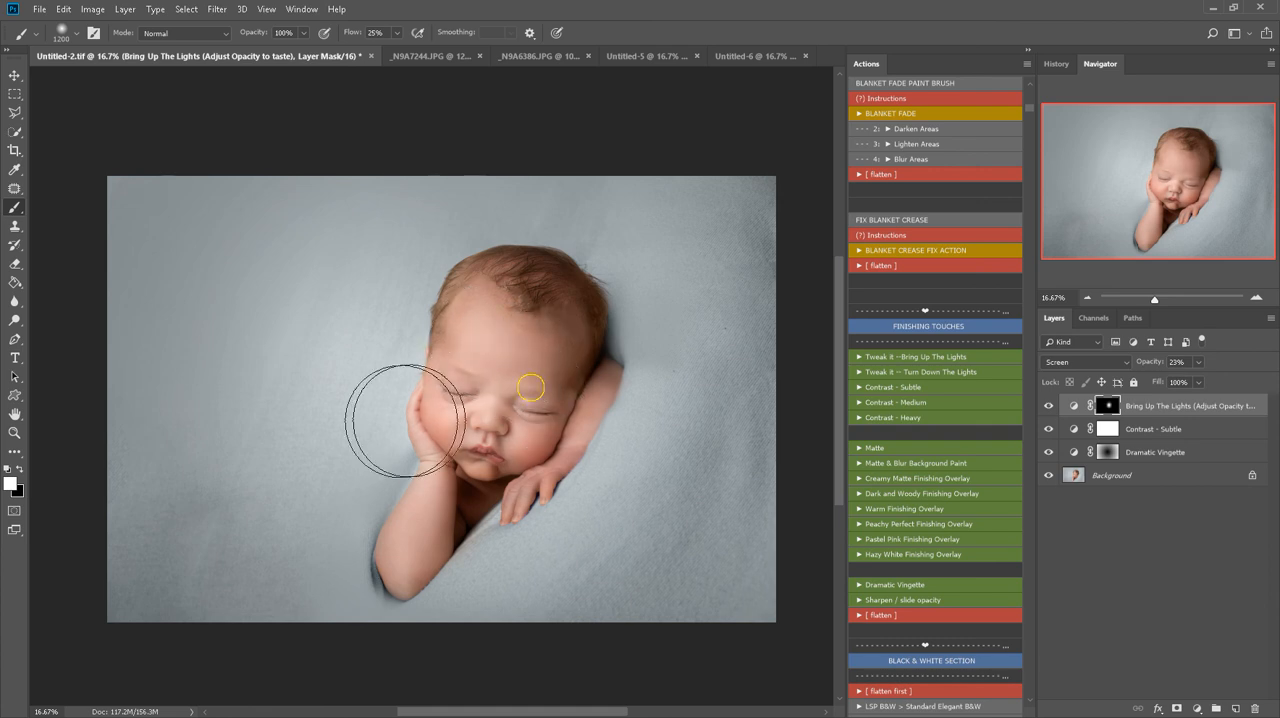
mouse_move(1048, 405)
mouse_down()
mouse_move(1051, 448)
mouse_move(1048, 405)
mouse_up()
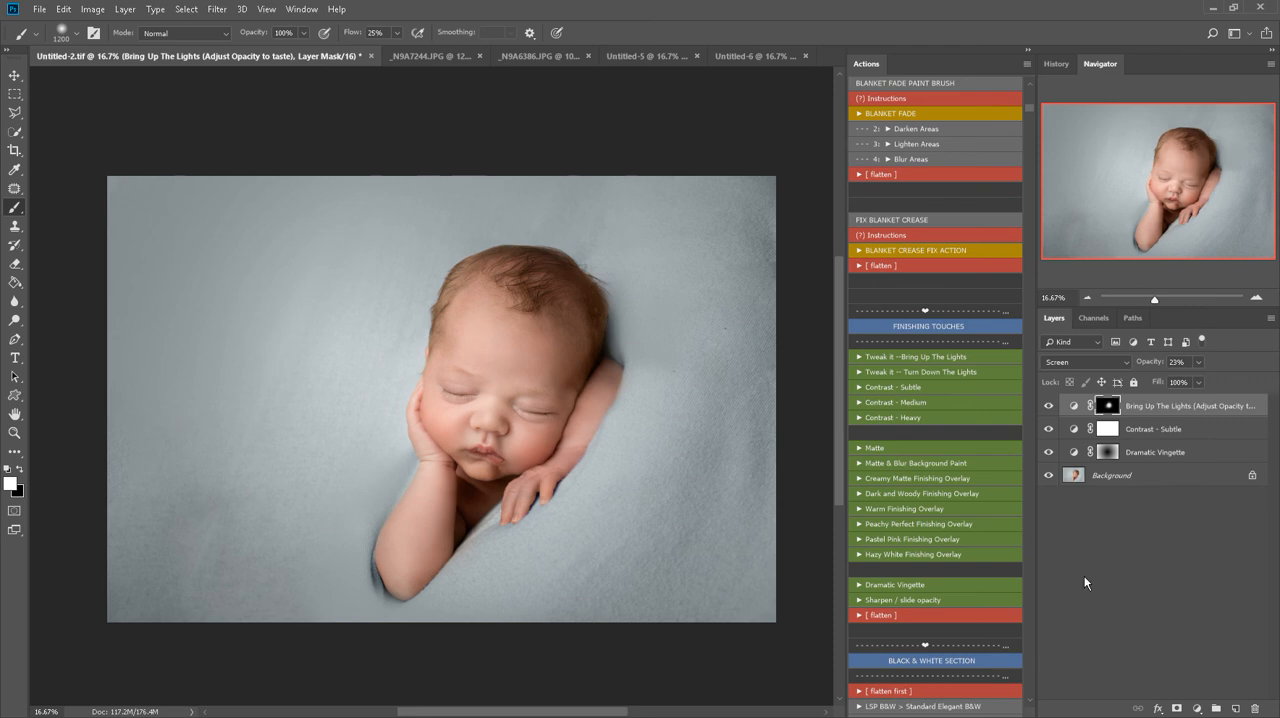
Run the Warm Finishing Overlay action, compare its effect, and leave the overlay layer hidden
click(902, 509)
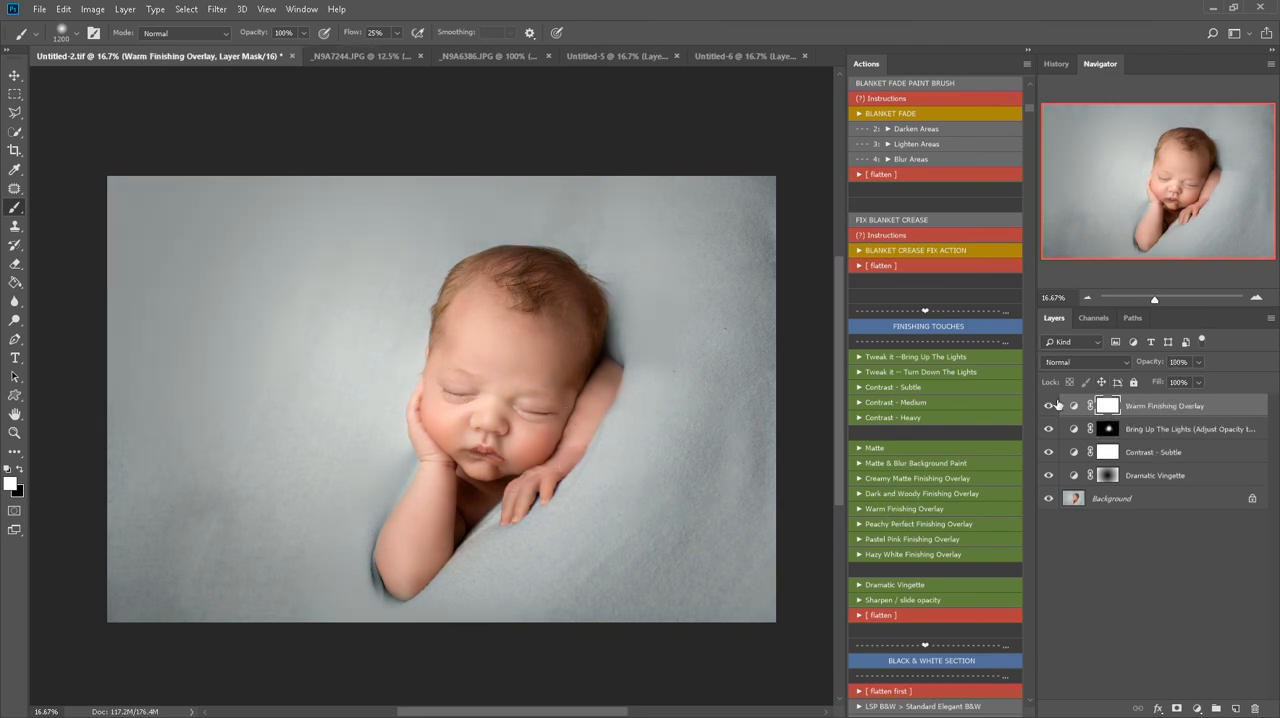
click(1048, 408)
click(1048, 408)
click(1048, 408)
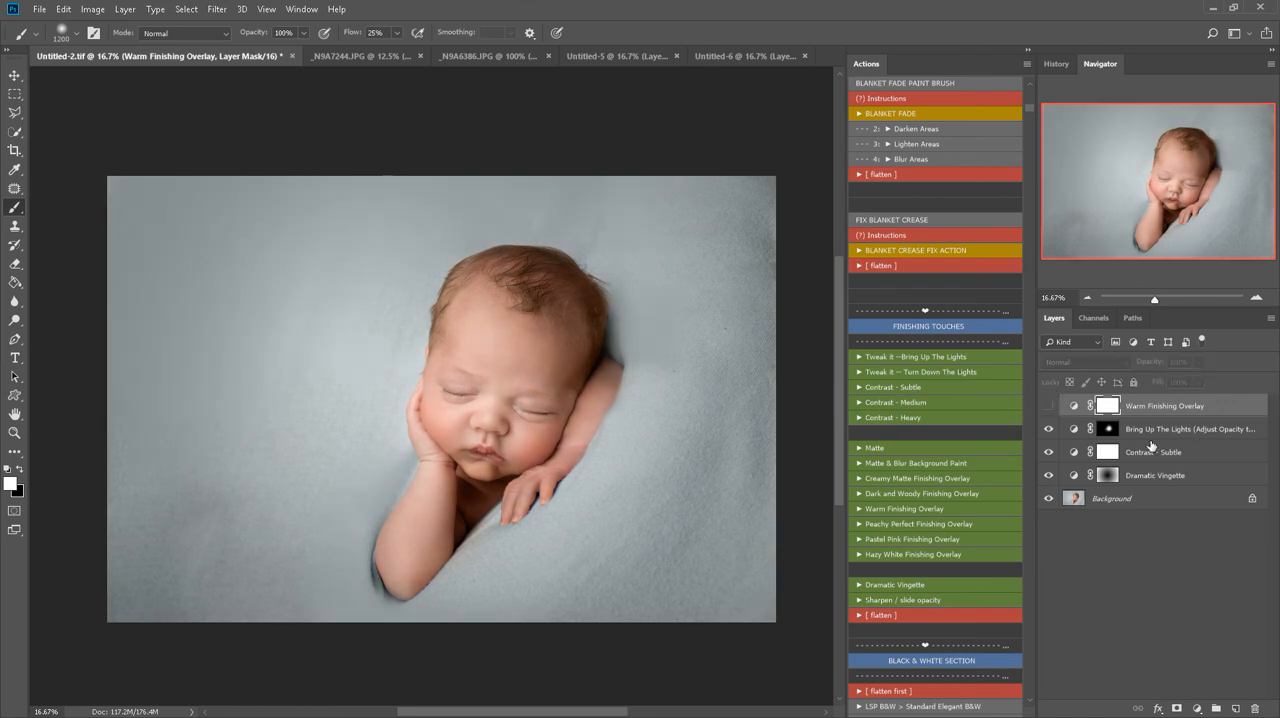
Copy the earlier version from Untitled-6 again and paste it directly above the Bring Up The Lights layer in Untitled-2.tif
click(722, 57)
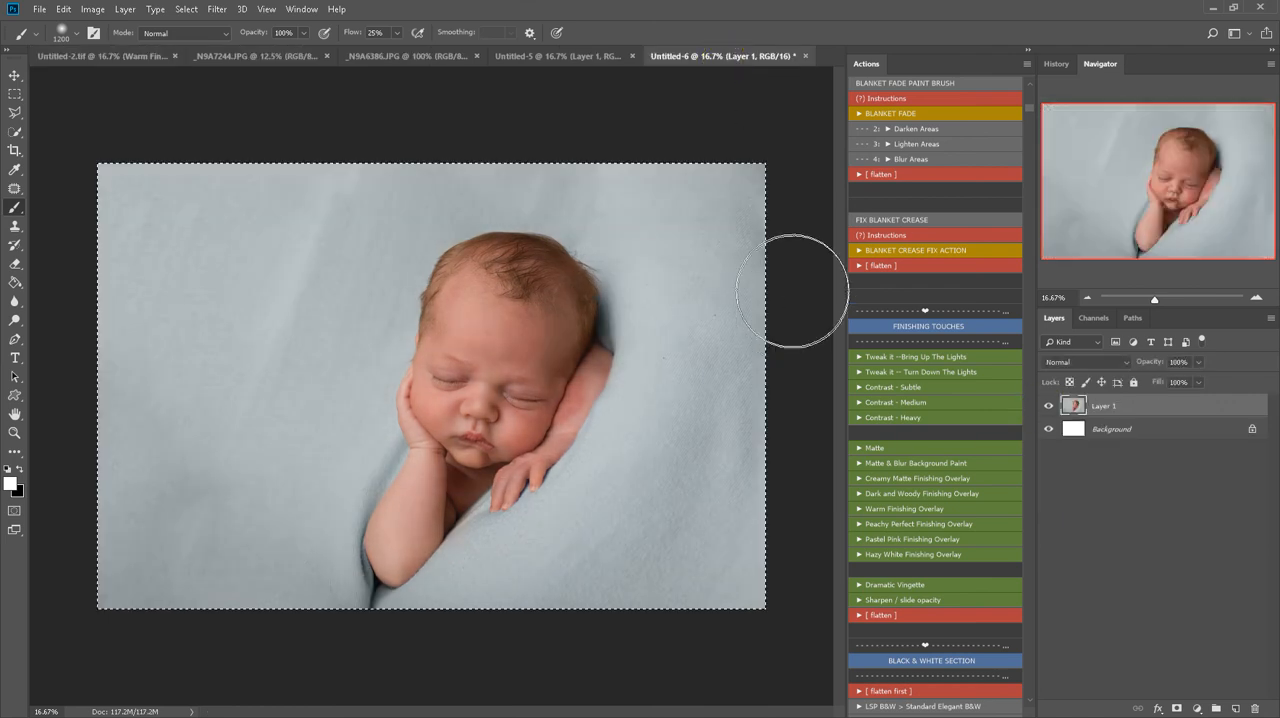
click(121, 57)
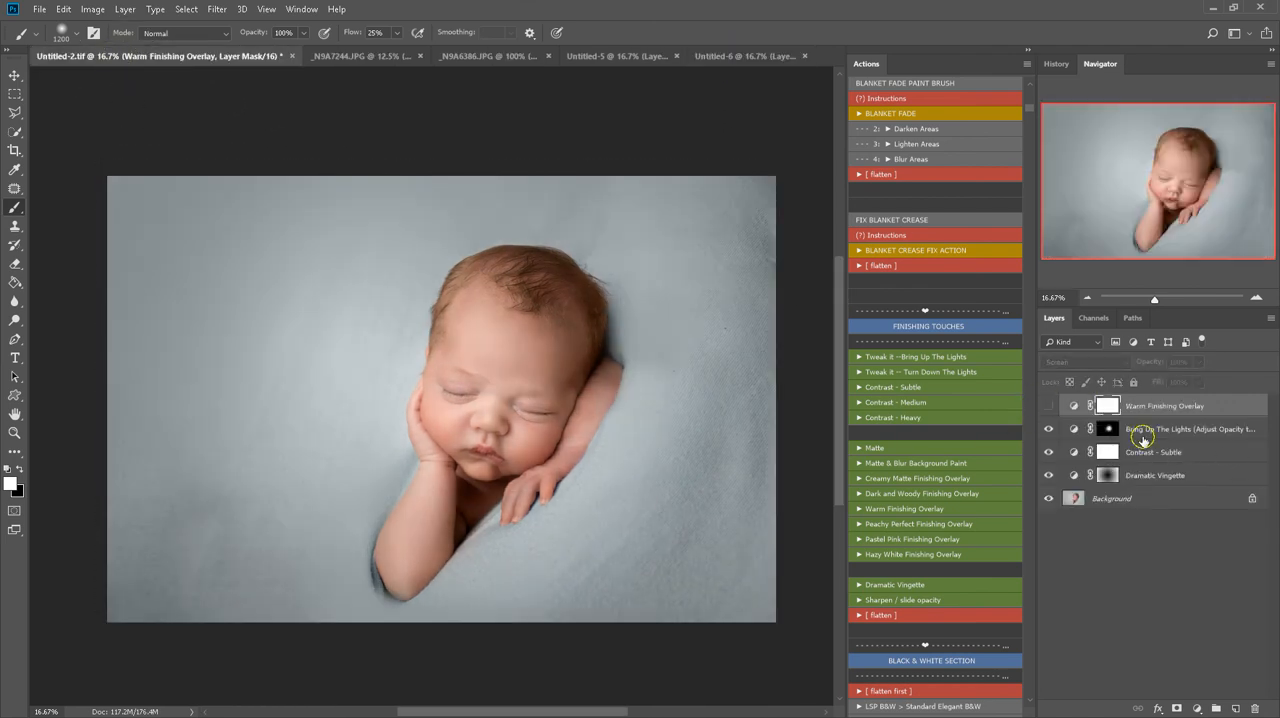
click(1105, 428)
key(ctrl+shift+alt+e)
Compare the finished portrait with the pasted earlier version close up on the baby's face and arms
click(1048, 429)
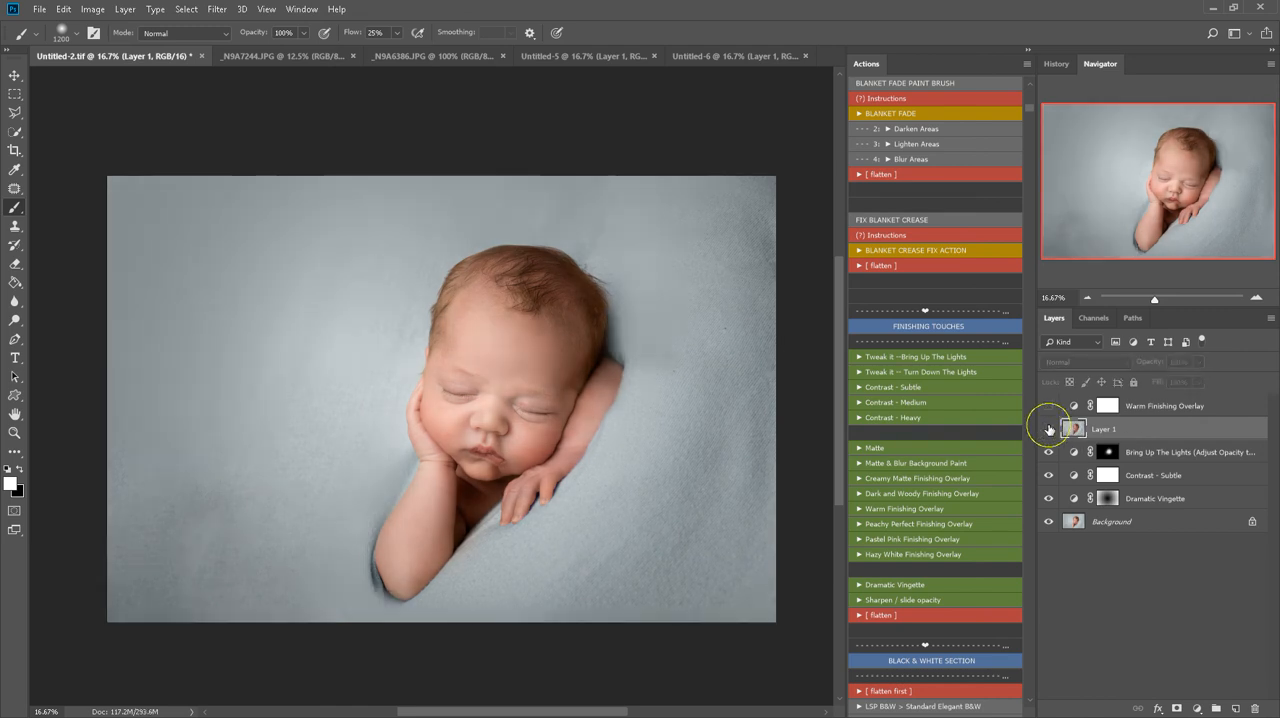
key(z)
click(558, 421)
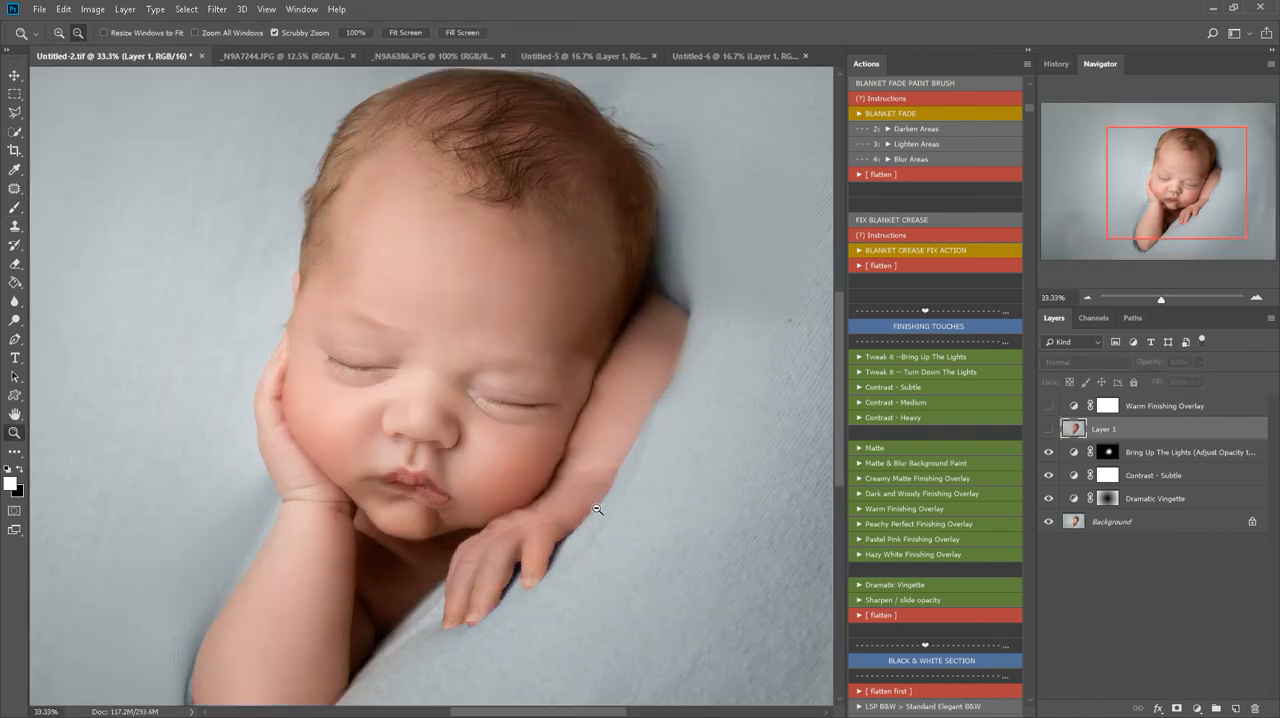
click(1047, 429)
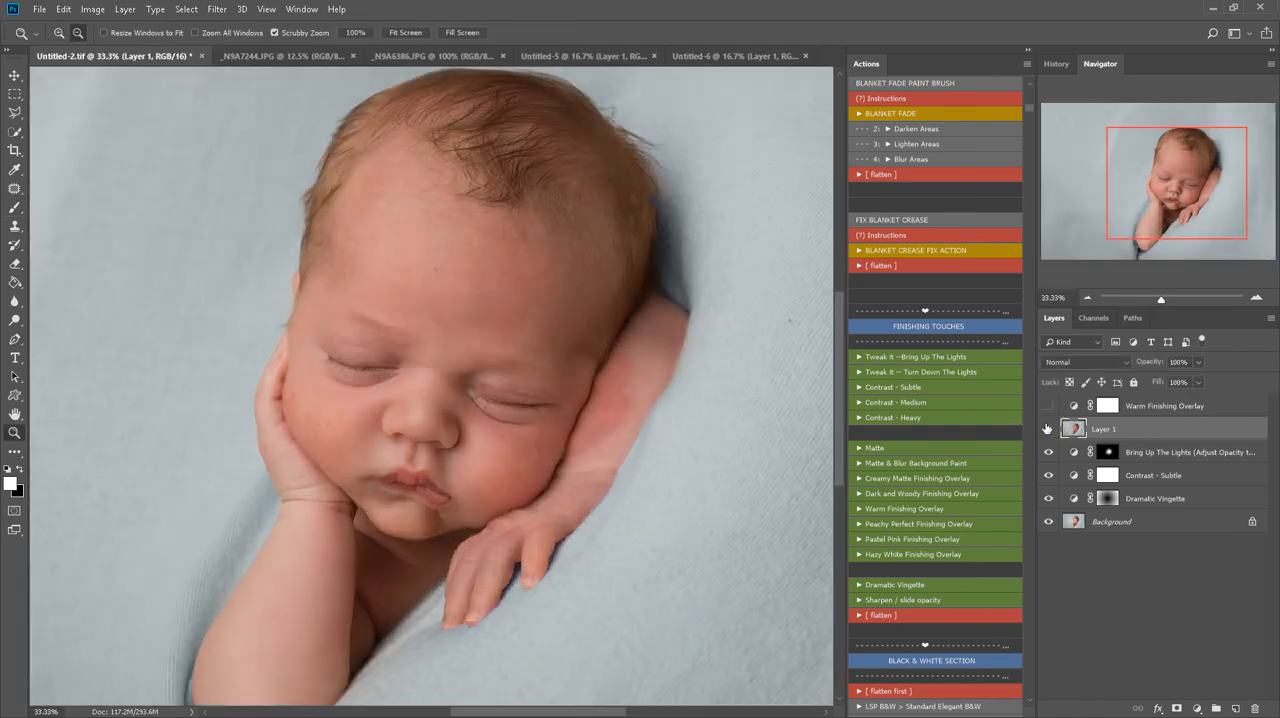
click(1047, 429)
click(1047, 429)
click(1047, 429)
click(1047, 429)
click(1047, 429)
click(1047, 429)
click(1047, 429)
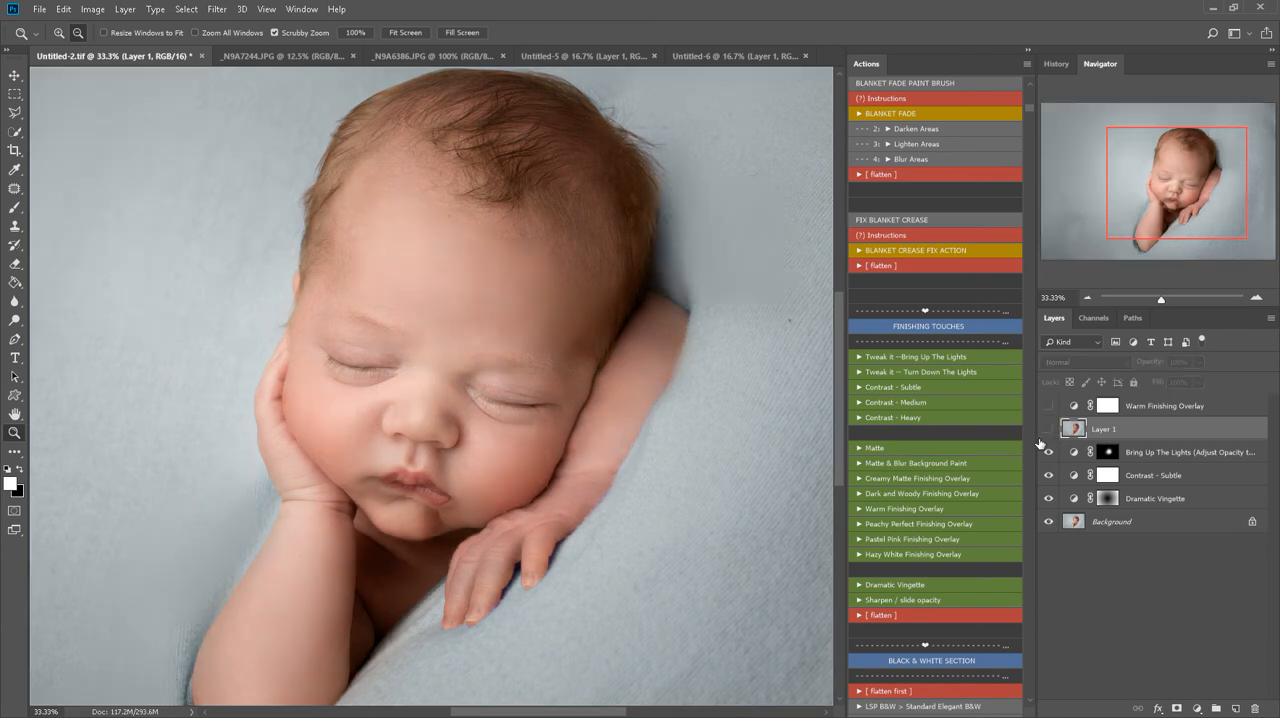